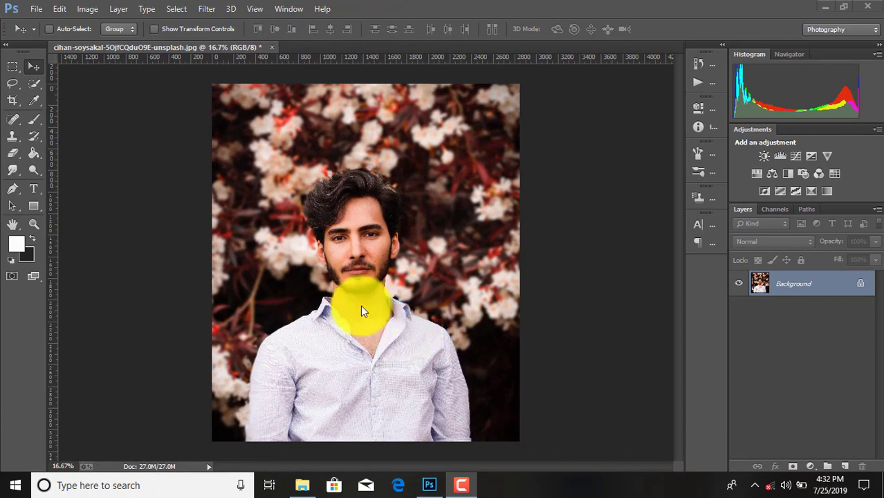
# Unlock the portrait photo's Background layer so it becomes the editable Layer 0.
pyautogui.click(861, 289)
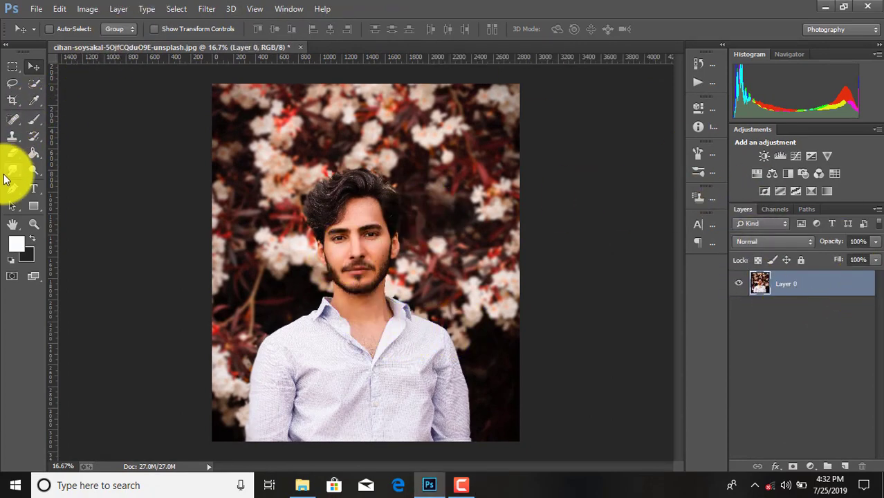
# Start a Pen path at the image's bottom edge and curve it up the left arm toward the shoulder.
pyautogui.click(14, 187)
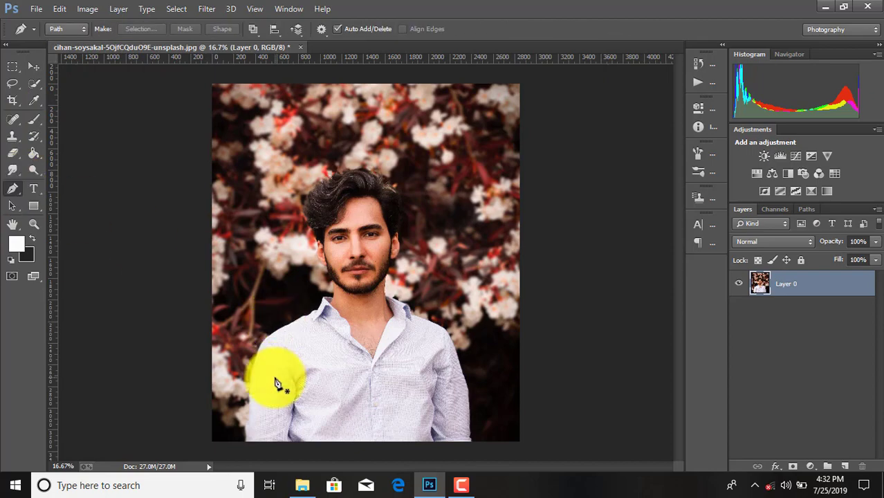
pyautogui.scroll(1, 276, 382)
pyautogui.scroll(1, 276, 377)
pyautogui.scroll(1, 276, 374)
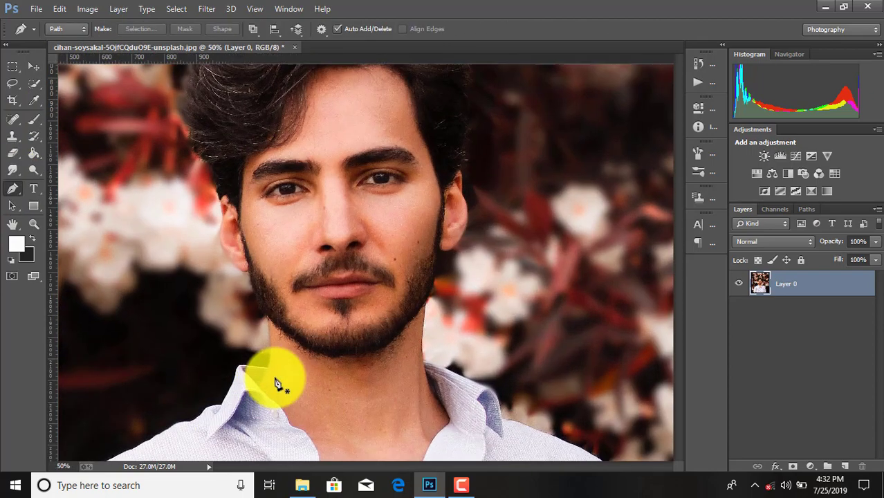
pyautogui.scroll(-3, 218, 367)
pyautogui.scroll(-2, 224, 368)
pyautogui.scroll(-2, 252, 391)
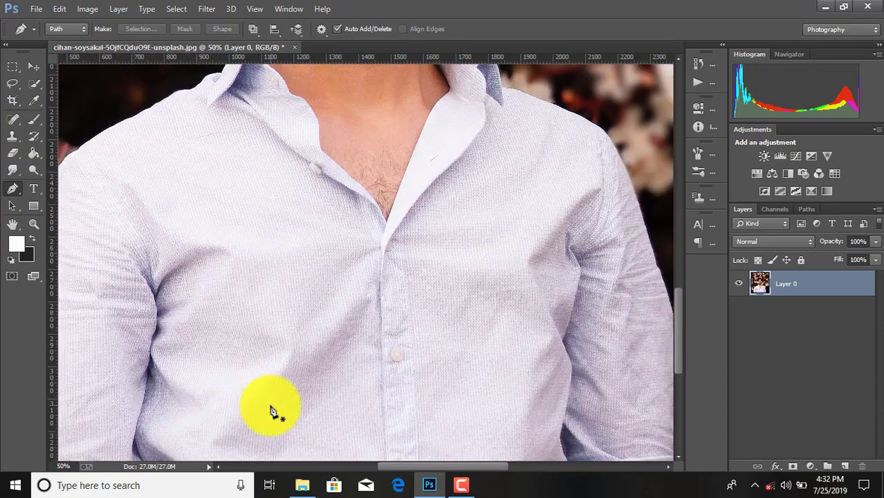
pyautogui.scroll(-3, 273, 411)
pyautogui.moveTo(391, 466); pyautogui.dragTo(356, 467)
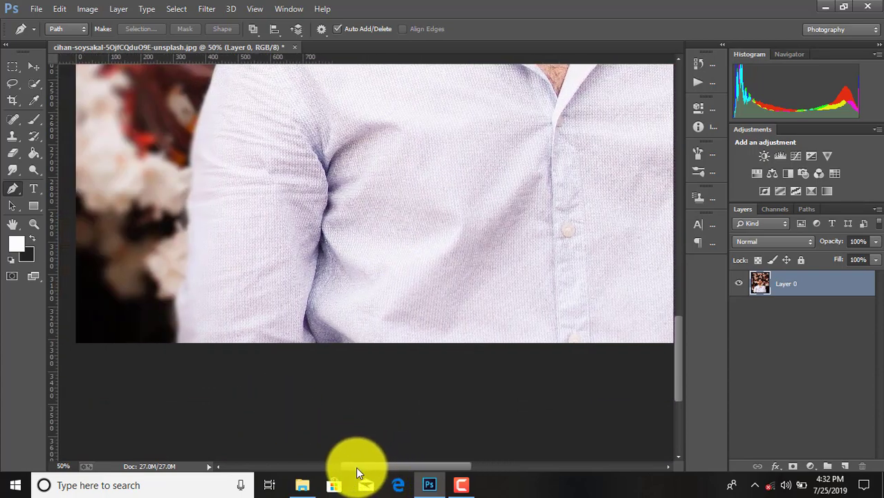
pyautogui.click(178, 342)
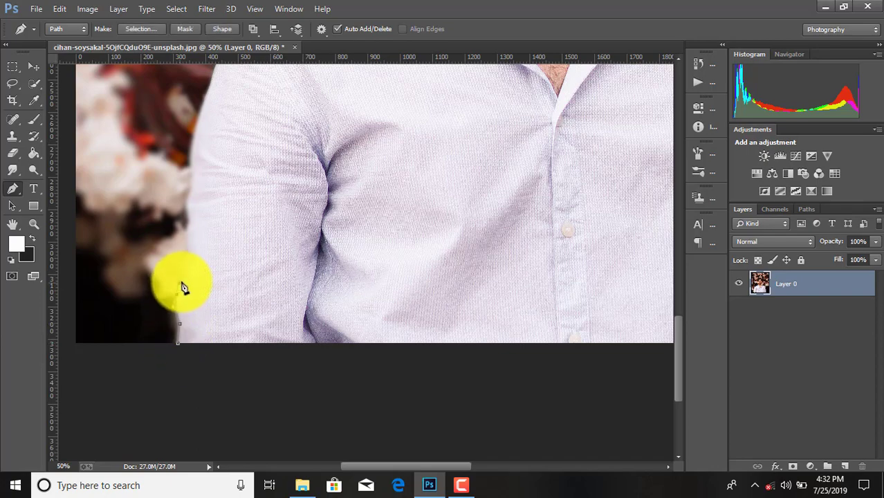
pyautogui.moveTo(179, 287); pyautogui.dragTo(182, 281)
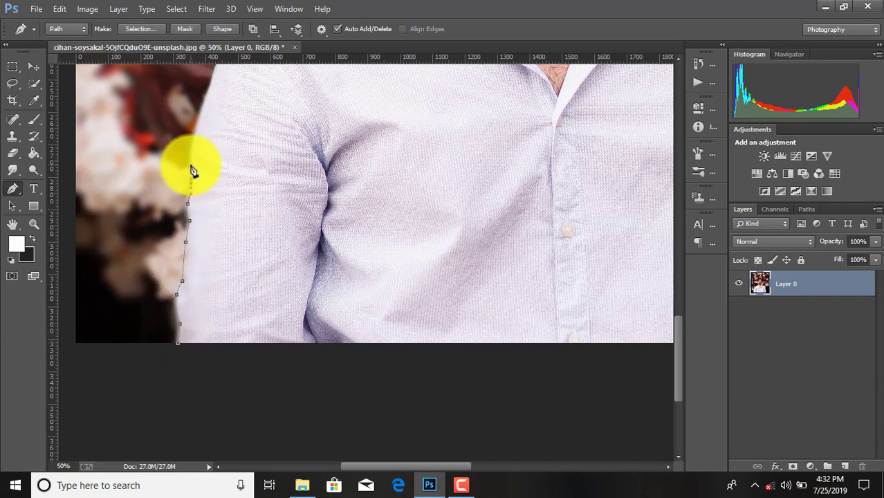
pyautogui.scroll(3, 197, 187)
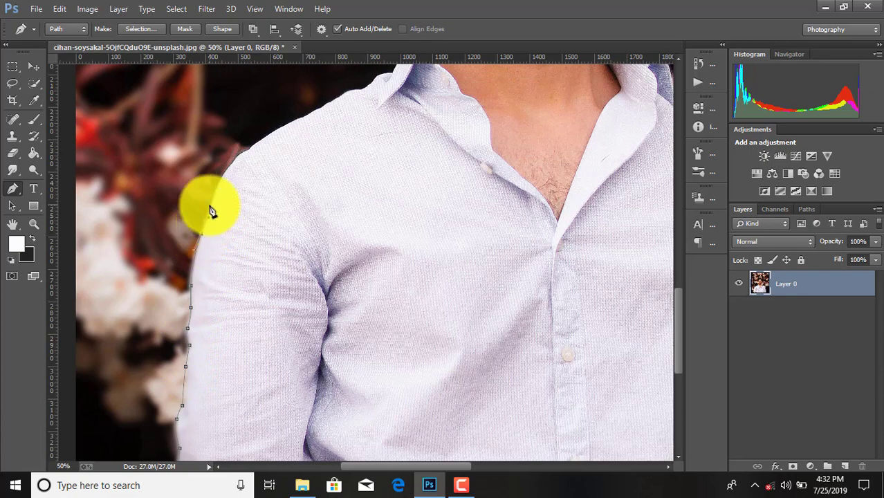
pyautogui.moveTo(211, 210); pyautogui.dragTo(227, 181)
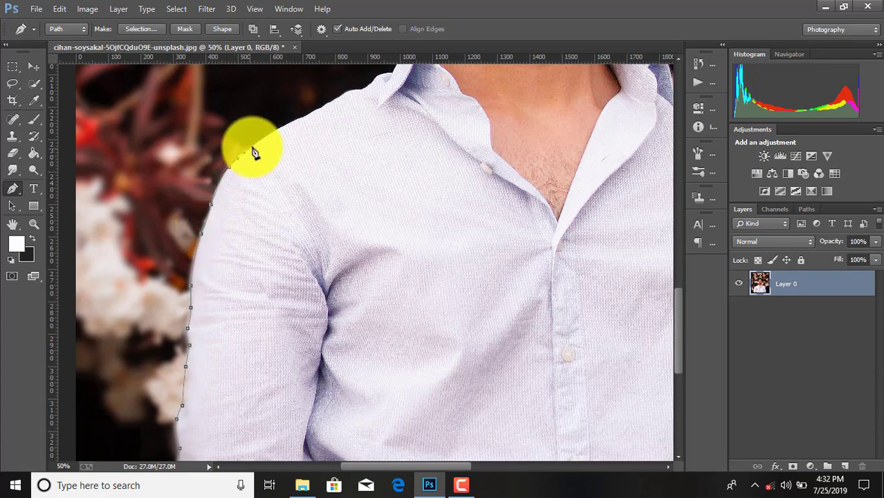
# Curve the path around the collar tip and up the neck to the jaw.
pyautogui.scroll(3, 254, 153)
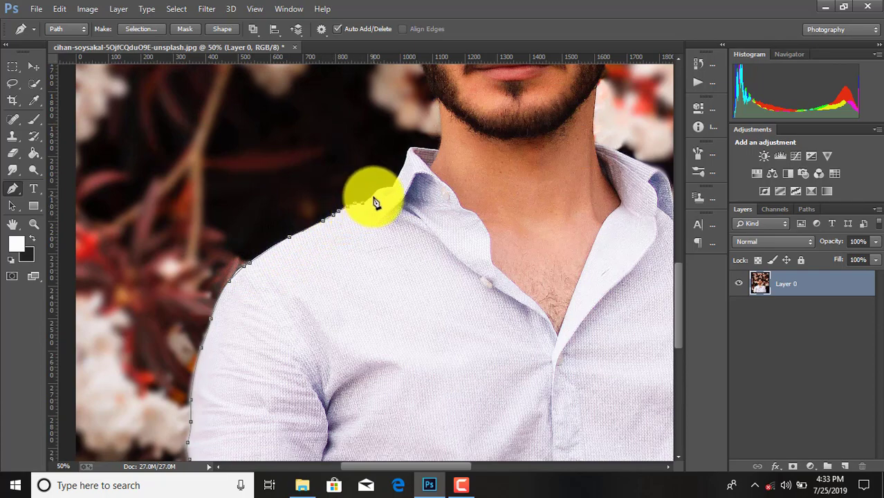
pyautogui.scroll(2, 415, 229)
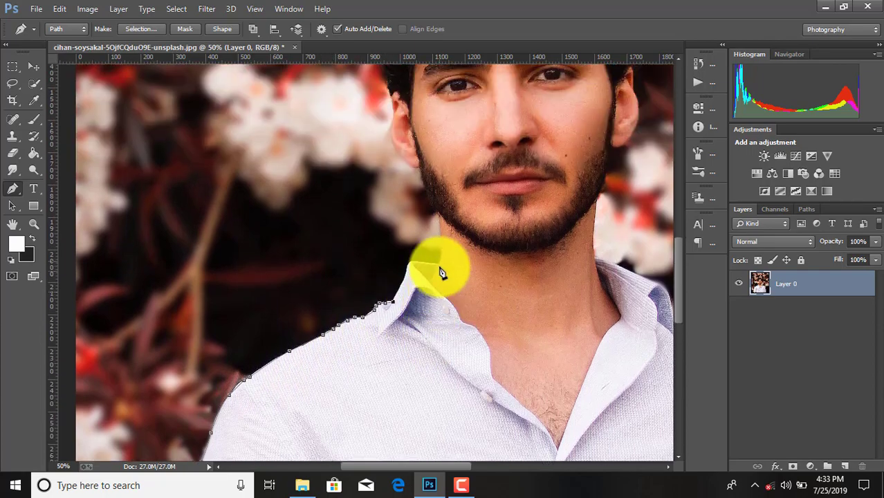
pyautogui.scroll(2, 385, 326)
pyautogui.scroll(1, 405, 372)
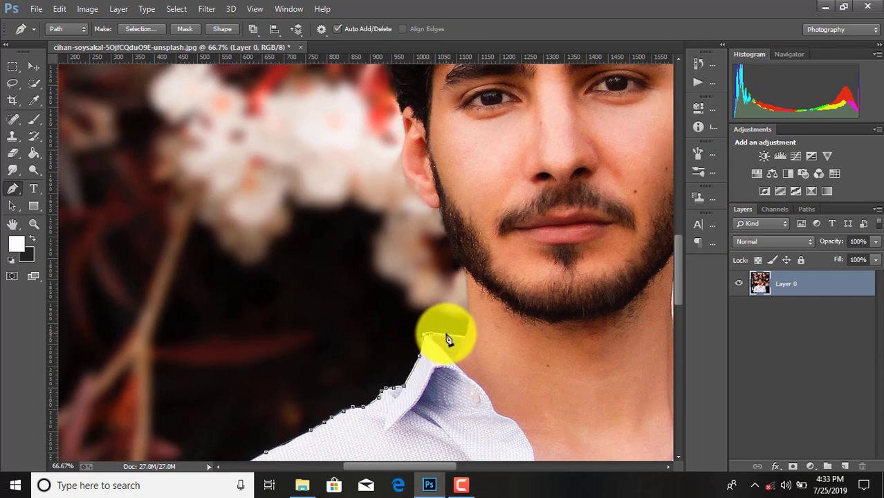
pyautogui.moveTo(448, 339); pyautogui.dragTo(467, 344)
pyautogui.scroll(1, 473, 353)
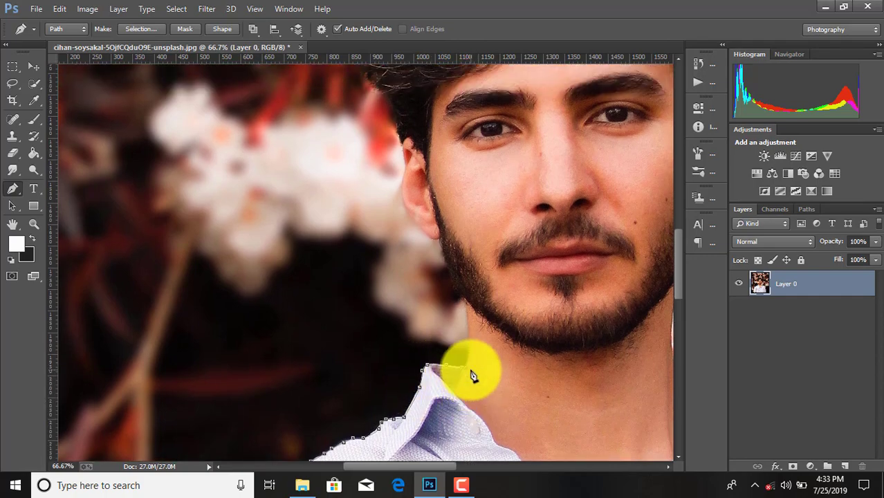
pyautogui.hotkey('ctrl', '+')
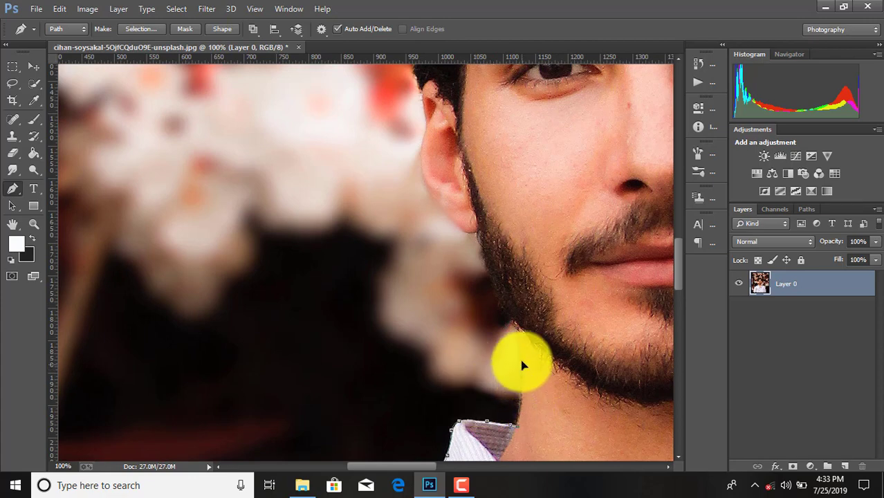
pyautogui.moveTo(522, 399)
pyautogui.mouseDown()
pyautogui.moveTo(521, 343)
pyautogui.moveTo(484, 253)
pyautogui.moveTo(462, 229)
pyautogui.mouseUp()
# Extend the path up past the ear and along the hair edge.
pyautogui.click(429, 195)
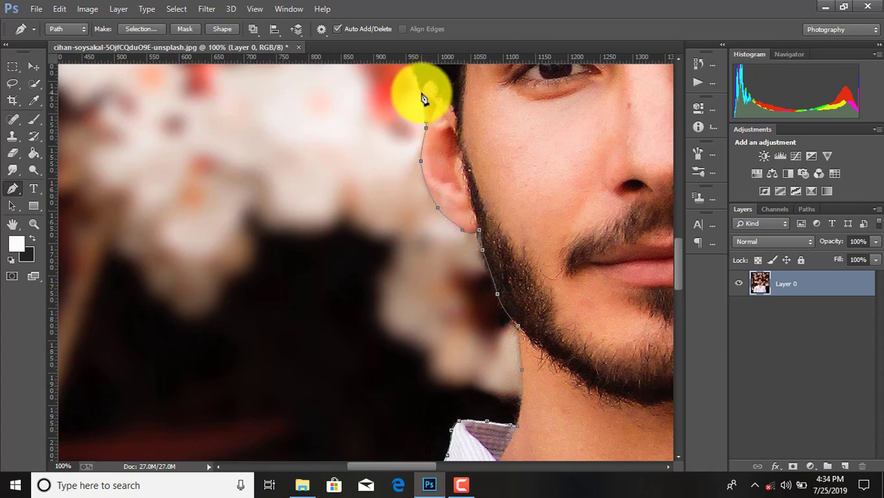
pyautogui.scroll(3, 439, 166)
pyautogui.scroll(1, 422, 190)
pyautogui.moveTo(414, 168); pyautogui.dragTo(394, 137)
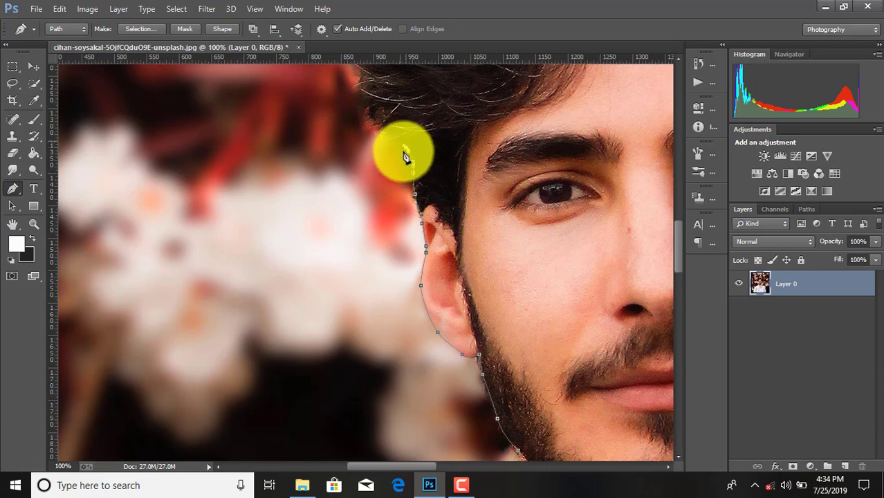
pyautogui.scroll(5, 415, 180)
pyautogui.moveTo(369, 344)
pyautogui.mouseDown()
pyautogui.moveTo(354, 296)
pyautogui.moveTo(365, 214)
pyautogui.moveTo(399, 142)
pyautogui.moveTo(453, 90)
pyautogui.moveTo(490, 93)
pyautogui.moveTo(545, 192)
pyautogui.moveTo(446, 470)
pyautogui.moveTo(181, 221)
pyautogui.moveTo(204, 192)
pyautogui.moveTo(238, 195)
pyautogui.moveTo(239, 178)
pyautogui.mouseUp()
# Add path points across the top of the hair and down its right side.
pyautogui.click(292, 168)
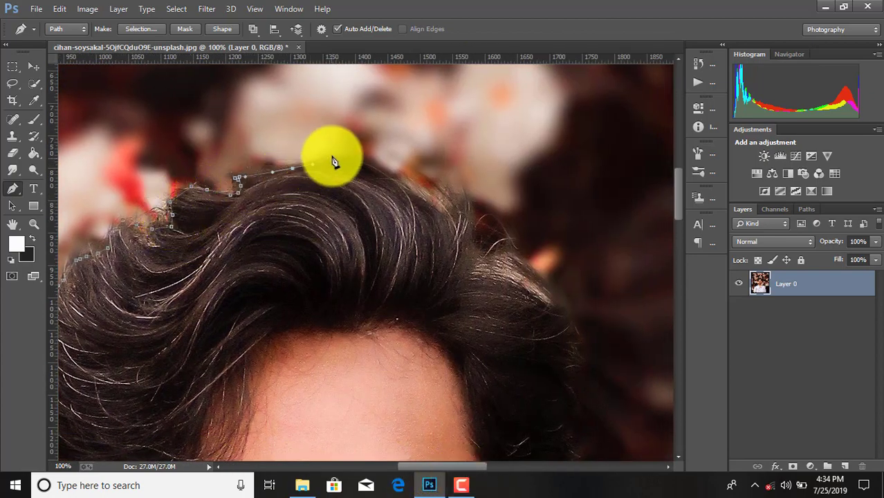
pyautogui.click(332, 156)
pyautogui.click(389, 174)
pyautogui.click(468, 214)
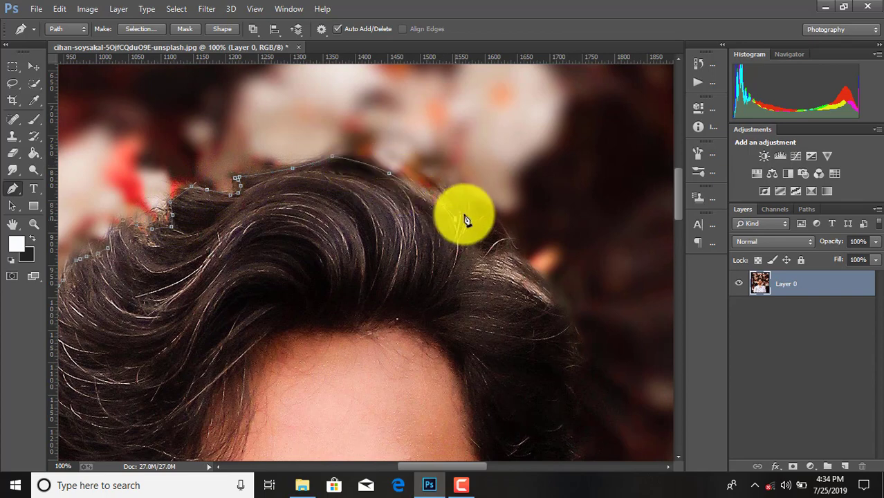
pyautogui.click(477, 247)
pyautogui.click(495, 252)
# Continue tracing the right edge of the hair downward.
pyautogui.scroll(-1, 547, 263)
pyautogui.click(558, 265)
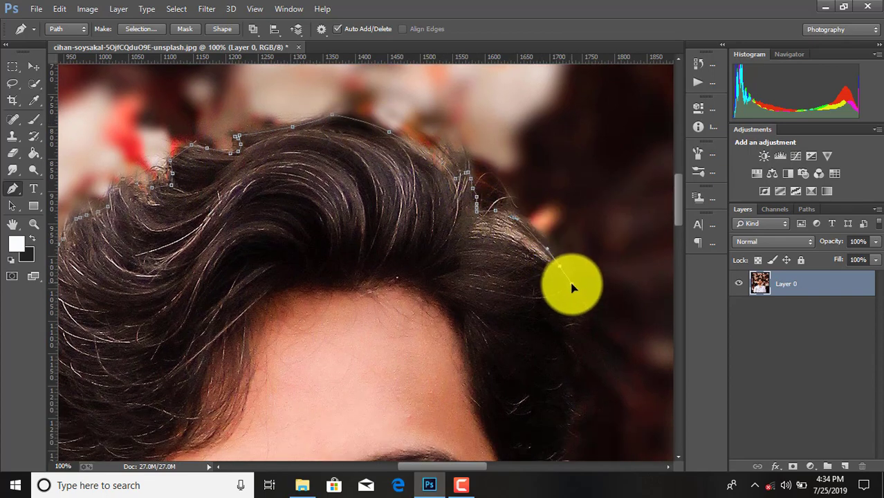
pyautogui.click(575, 292)
pyautogui.click(578, 307)
pyautogui.click(584, 322)
pyautogui.click(566, 341)
pyautogui.click(574, 353)
pyautogui.click(573, 397)
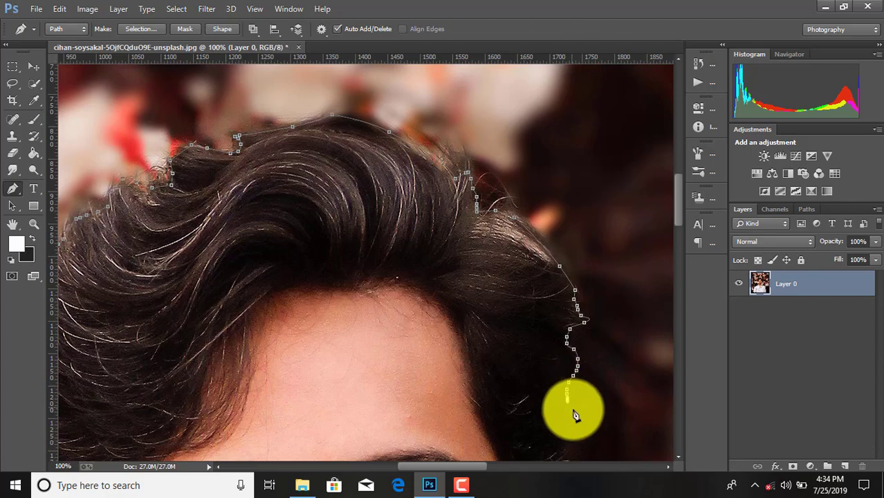
pyautogui.click(566, 423)
# Add path points down toward the right ear and beside it.
pyautogui.scroll(-5, 561, 415)
pyautogui.click(559, 175)
pyautogui.click(565, 187)
pyautogui.click(560, 206)
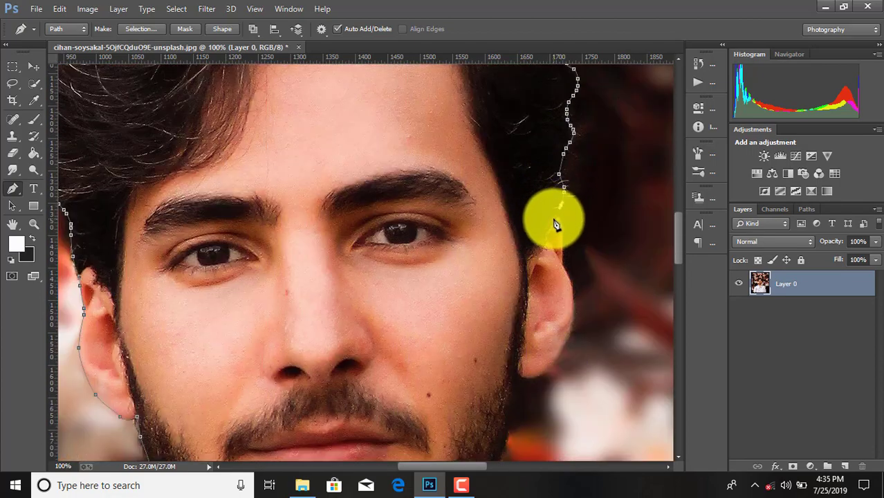
pyautogui.click(565, 270)
# Curve the path along the right collar edge.
pyautogui.scroll(-2, 567, 249)
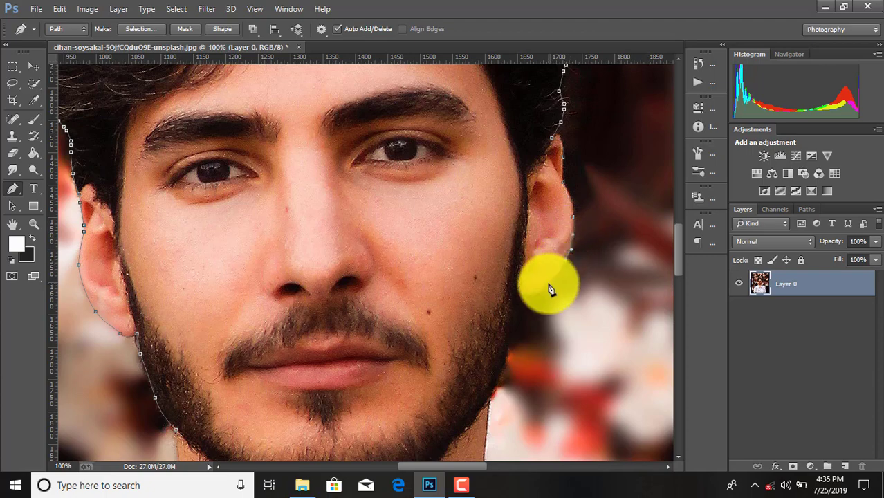
pyautogui.scroll(-2, 516, 304)
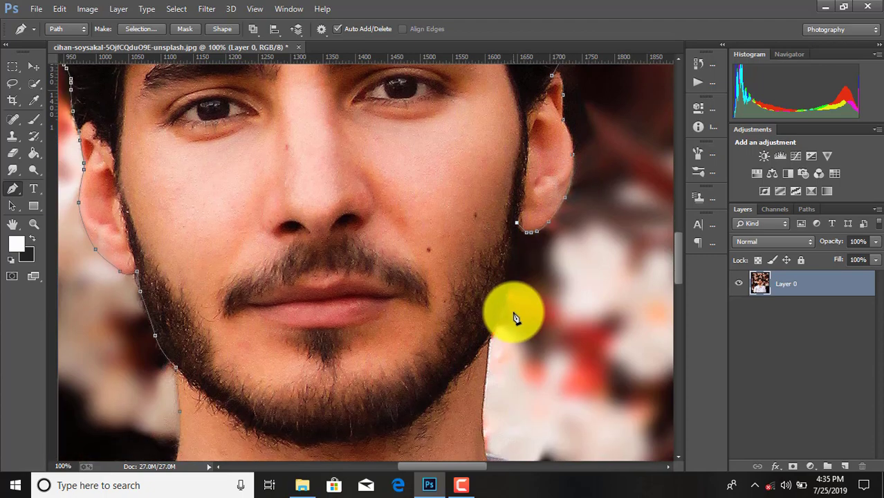
pyautogui.scroll(-1, 511, 276)
pyautogui.scroll(-1, 500, 273)
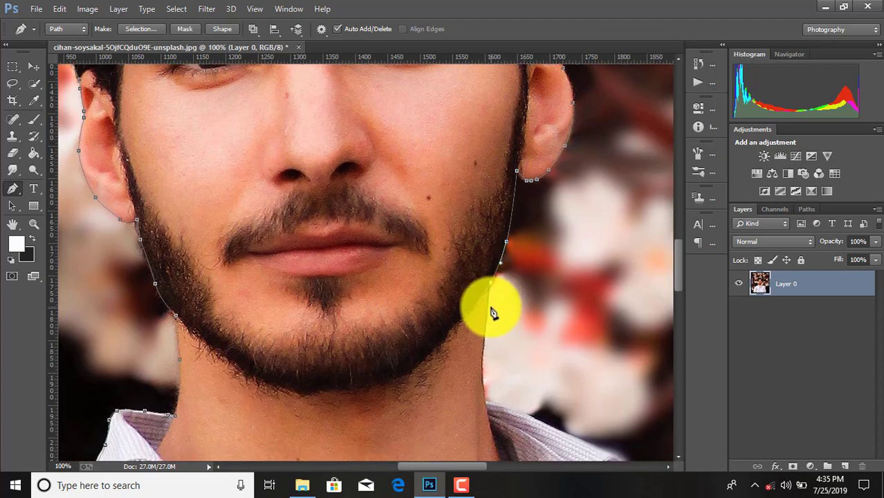
pyautogui.scroll(-3, 487, 259)
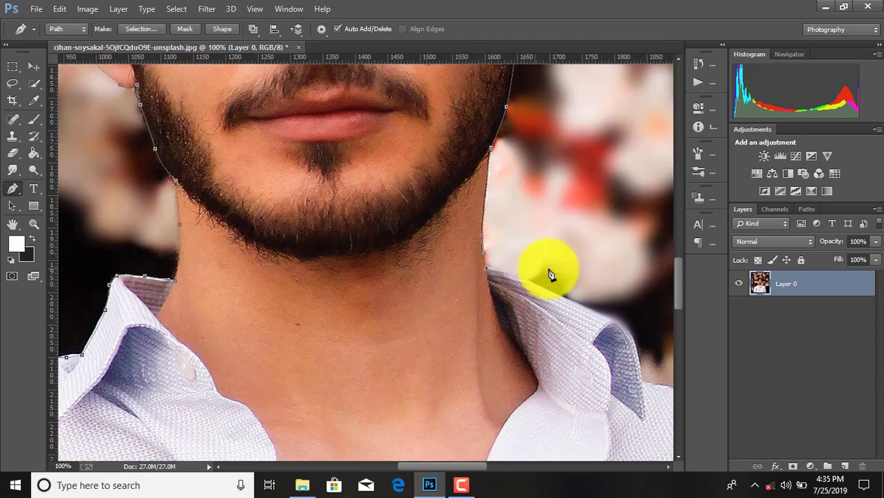
pyautogui.scroll(-2, 547, 266)
pyautogui.moveTo(610, 246); pyautogui.dragTo(627, 253)
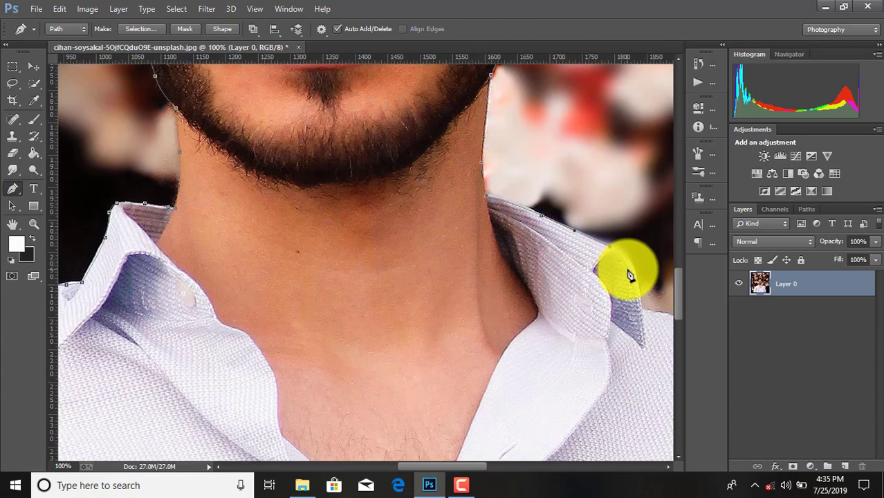
# Trace the path along the shoulder edge and down the sleeve.
pyautogui.keyDown('alt'); pyautogui.scroll(-1, 505, 422); pyautogui.keyUp('alt')
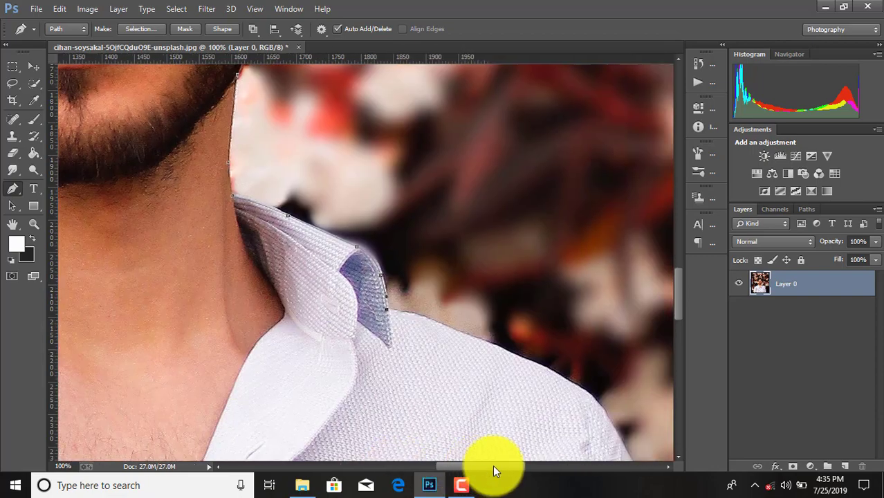
pyautogui.keyDown('alt'); pyautogui.scroll(-1, 425, 334); pyautogui.keyUp('alt')
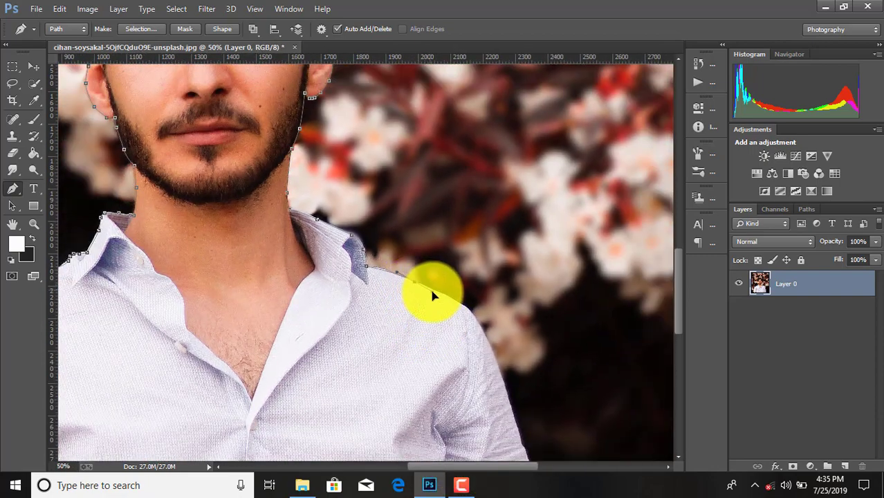
pyautogui.scroll(-2, 472, 316)
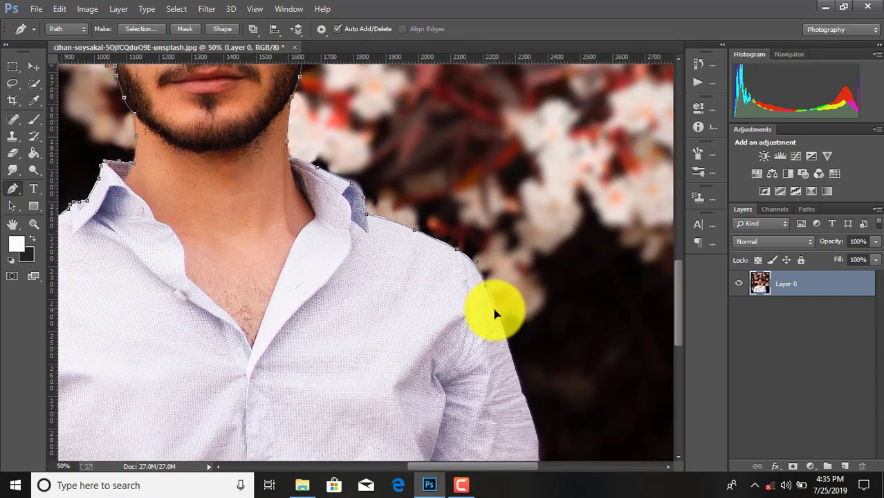
pyautogui.click(512, 363)
pyautogui.scroll(-4, 523, 284)
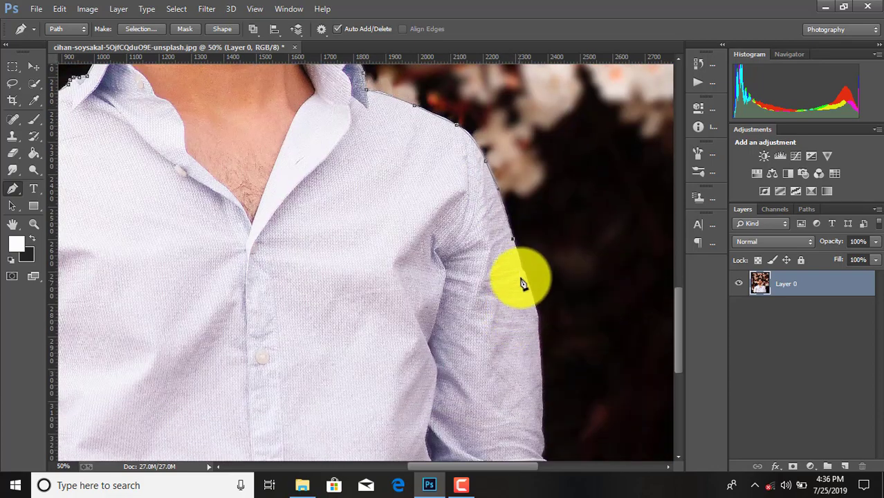
pyautogui.click(524, 270)
pyautogui.scroll(-2, 527, 278)
pyautogui.click(536, 251)
pyautogui.click(539, 271)
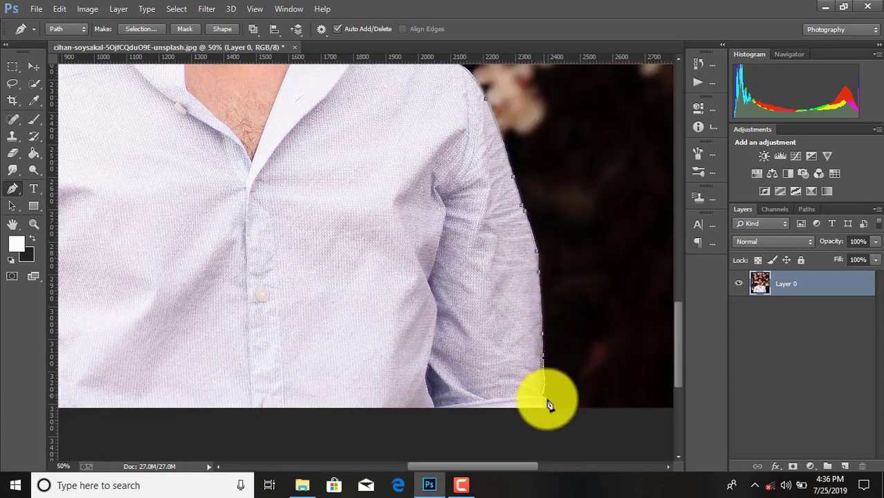
pyautogui.moveTo(499, 466); pyautogui.dragTo(421, 466)
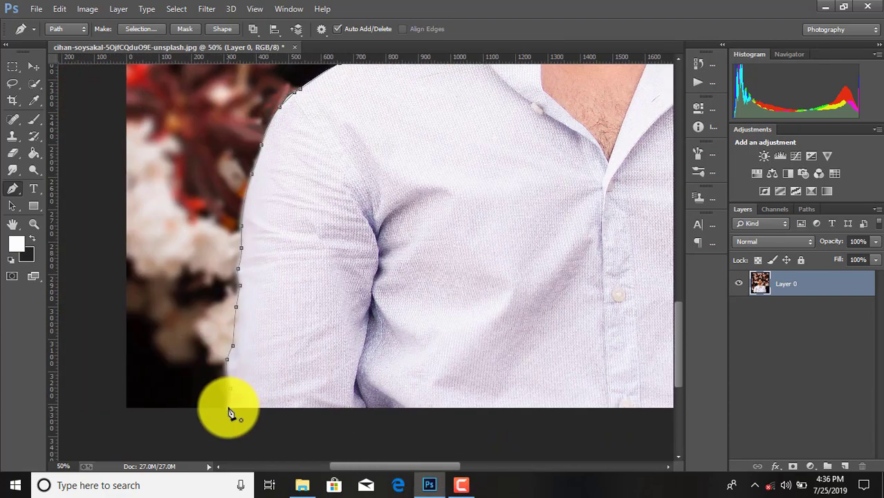
# Finish the path at the sleeve bottom and make it a selection with 0 feather.
pyautogui.click(229, 407)
pyautogui.rightClick(372, 292)
pyautogui.click(412, 233)
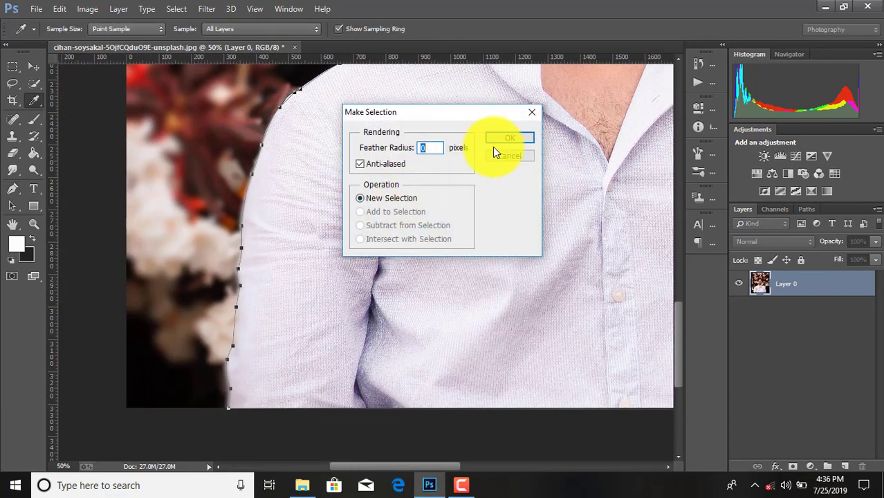
pyautogui.click(505, 139)
# Add a layer mask and refine its hair edges with Smart Radius 2.8 px and Smooth 9.
pyautogui.hotkey('ctrl', '-')
pyautogui.hotkey('ctrl', '-')
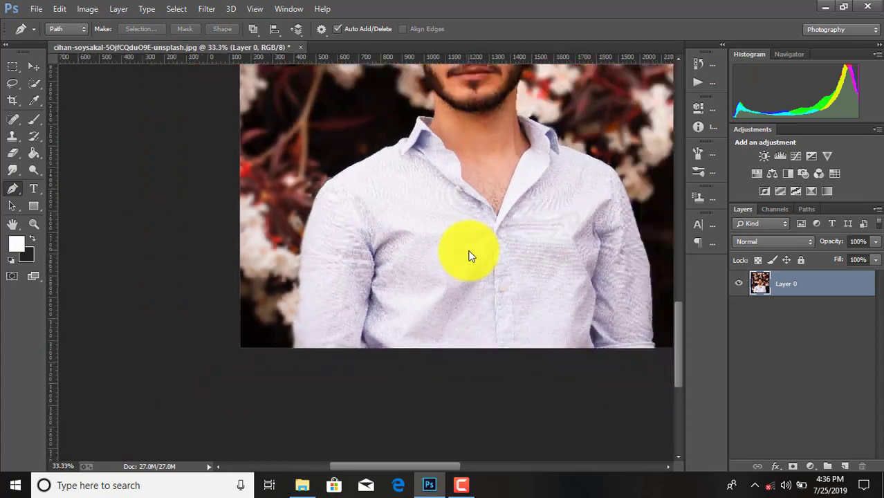
pyautogui.scroll(3, 470, 253)
pyautogui.scroll(2, 485, 254)
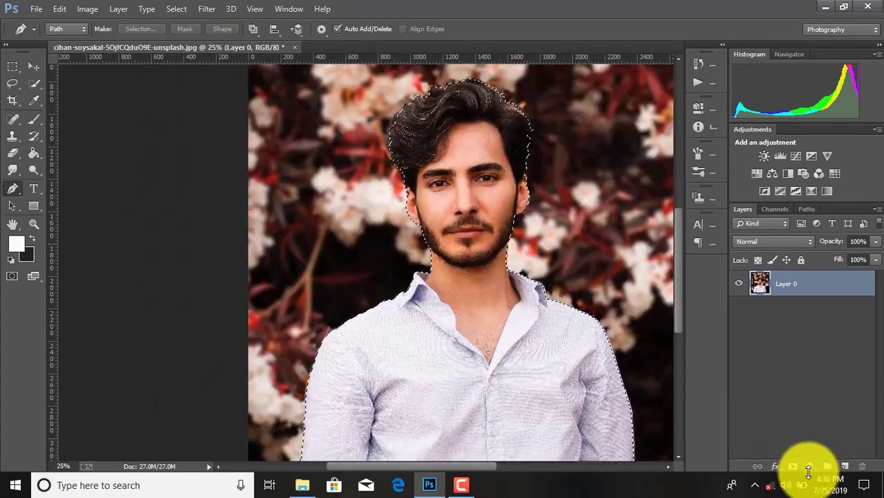
pyautogui.click(792, 466)
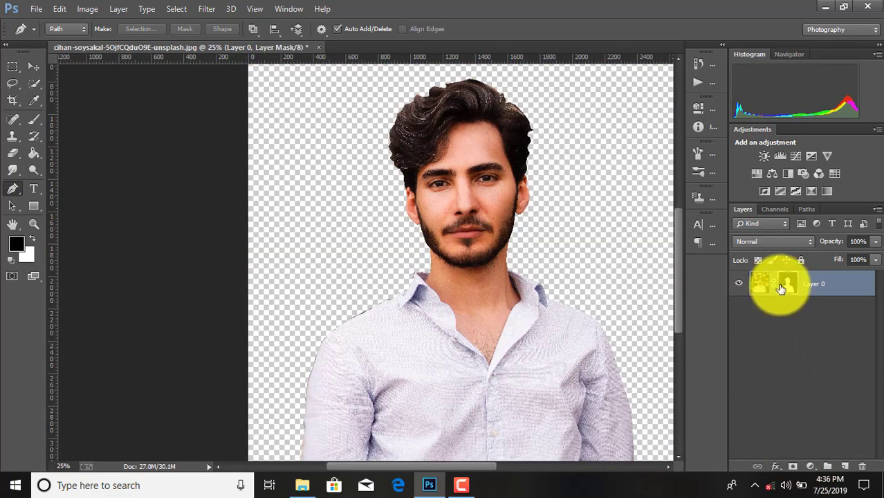
pyautogui.rightClick(787, 284)
pyautogui.click(772, 393)
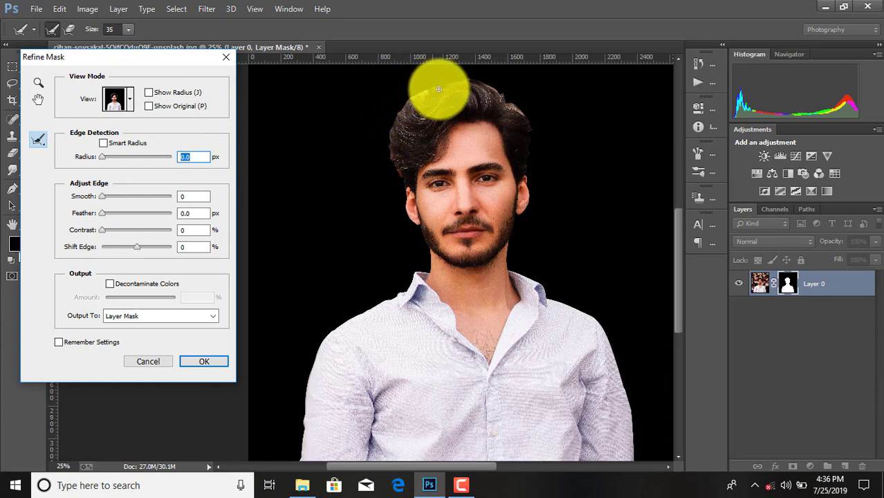
pyautogui.moveTo(444, 86); pyautogui.dragTo(517, 106)
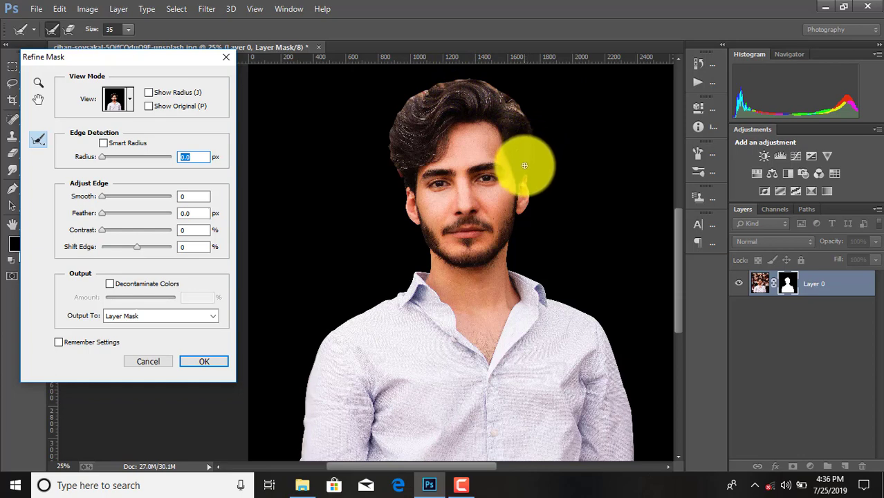
pyautogui.moveTo(522, 169); pyautogui.dragTo(523, 138)
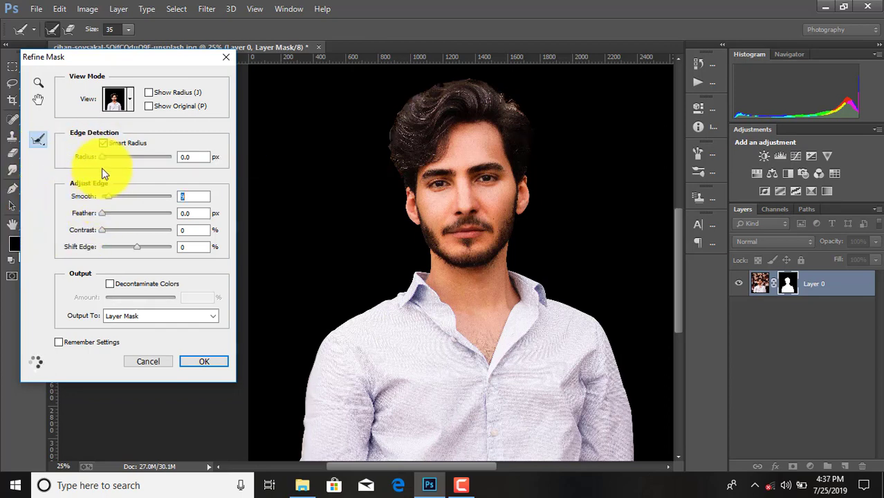
pyautogui.moveTo(111, 161); pyautogui.dragTo(113, 161)
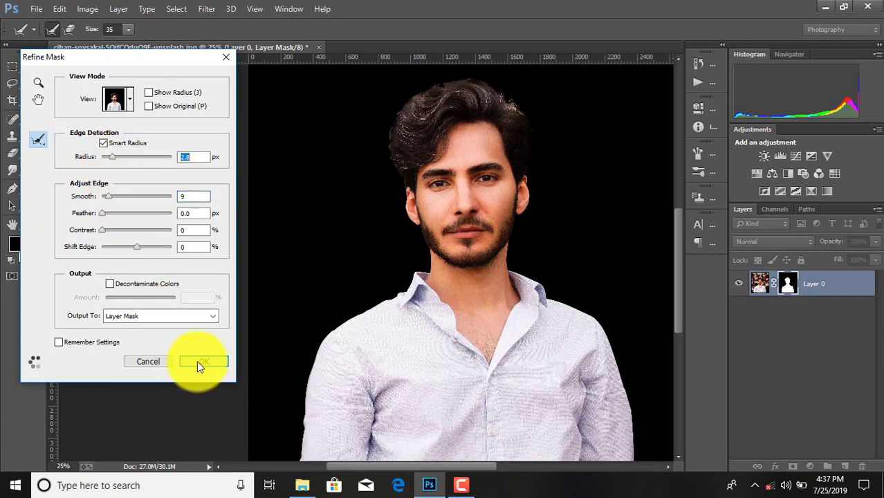
pyautogui.click(202, 361)
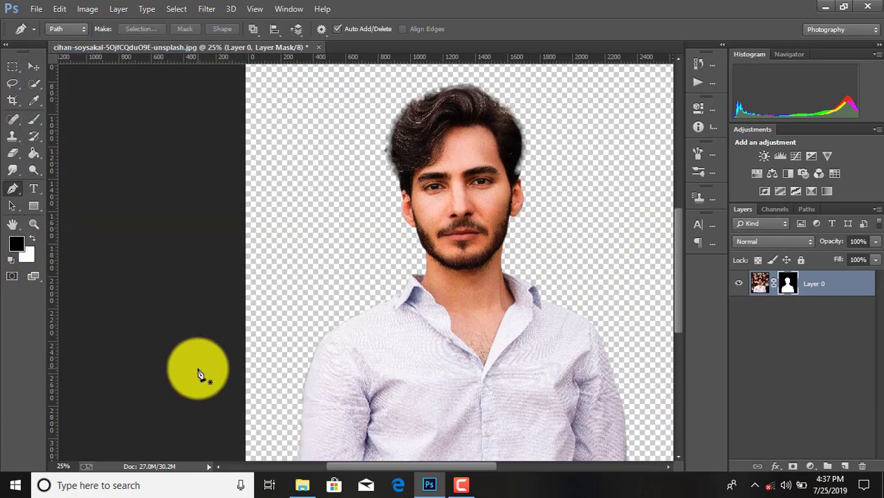
# Apply the layer mask permanently to Layer 0.
pyautogui.hotkey('ctrl', '-')
pyautogui.rightClick(787, 283)
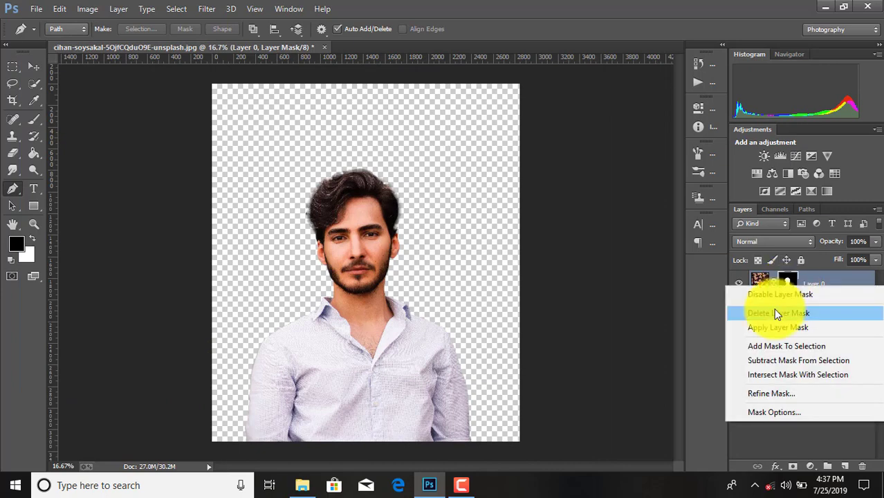
pyautogui.click(761, 328)
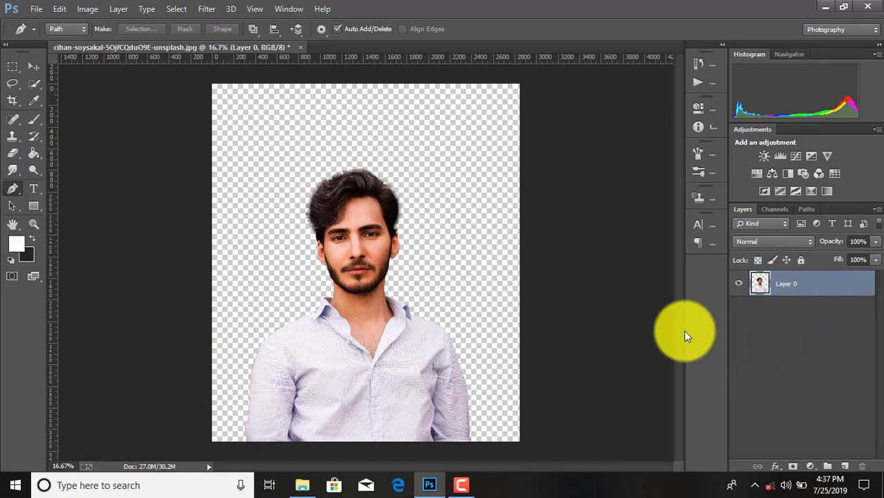
pyautogui.click(33, 66)
pyautogui.click(36, 9)
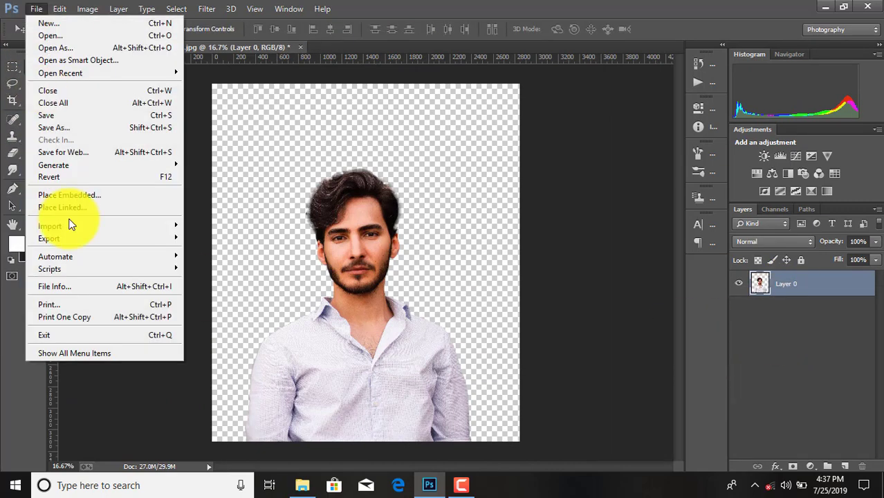
# Place the black image as a linked file and stretch it over the whole canvas.
pyautogui.click(71, 212)
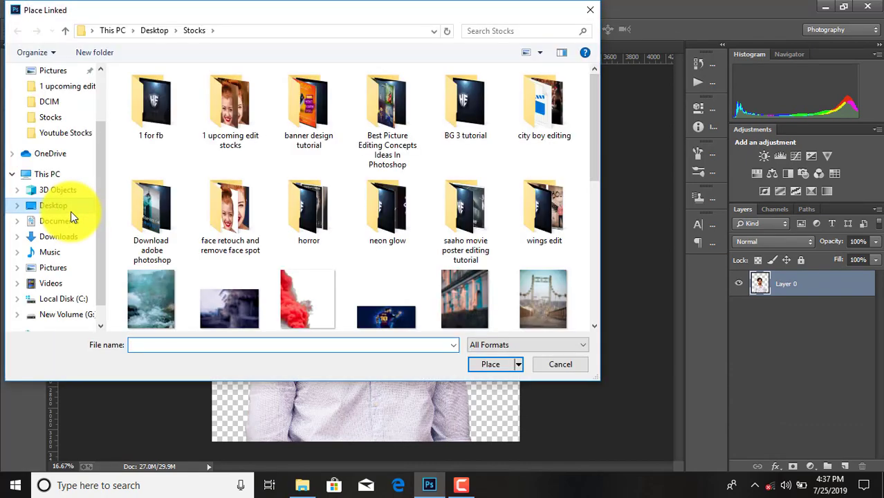
pyautogui.scroll(-5, 314, 232)
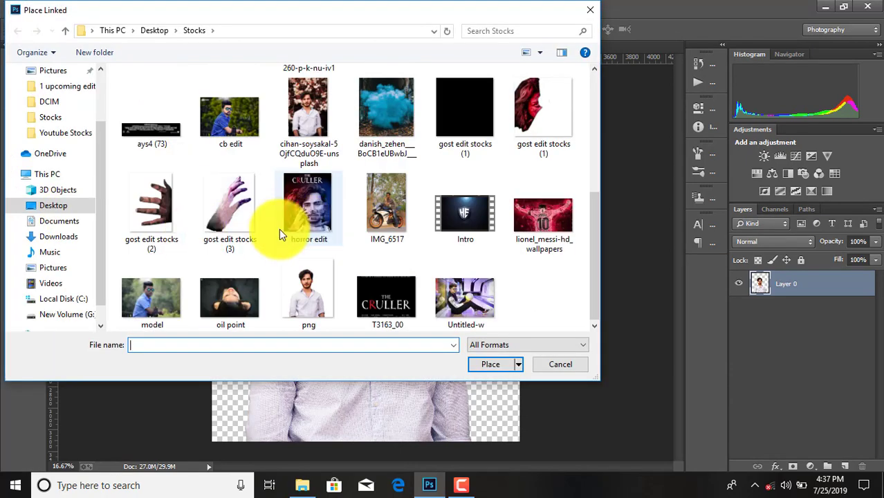
pyautogui.scroll(3, 400, 228)
pyautogui.doubleClick(457, 197)
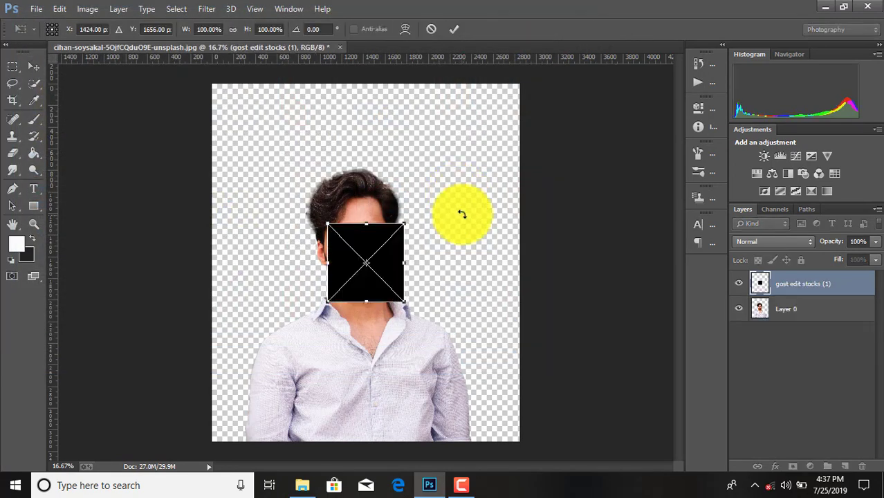
pyautogui.moveTo(404, 305); pyautogui.dragTo(545, 459)
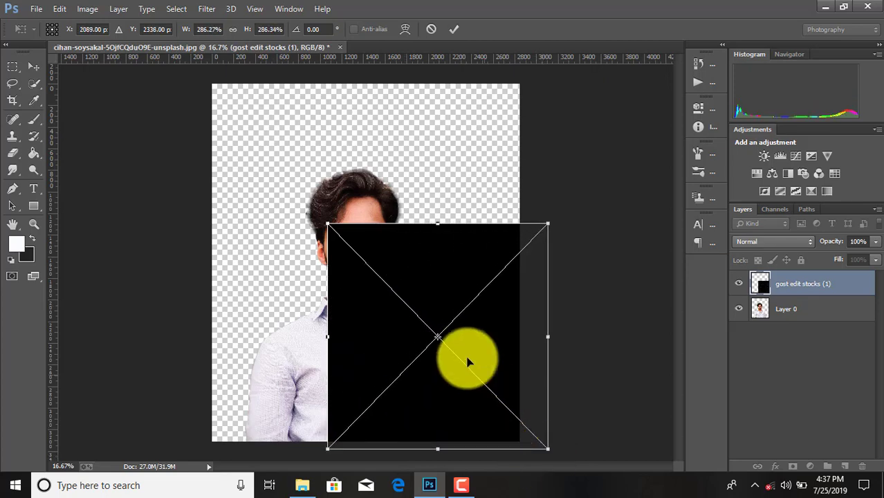
pyautogui.moveTo(327, 224); pyautogui.dragTo(186, 79)
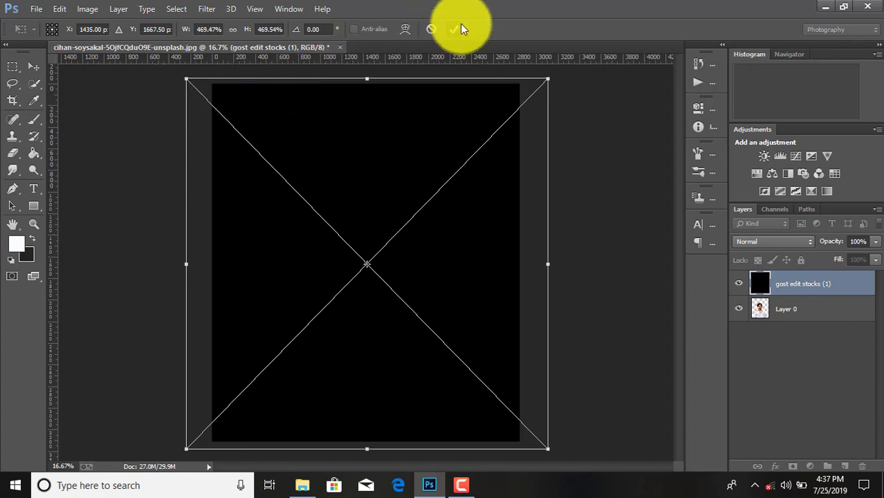
pyautogui.click(454, 29)
# Move the black layer beneath Layer 0 and rasterize it.
pyautogui.moveTo(805, 283)
pyautogui.mouseDown()
pyautogui.moveTo(810, 341)
pyautogui.moveTo(799, 318)
pyautogui.mouseUp()
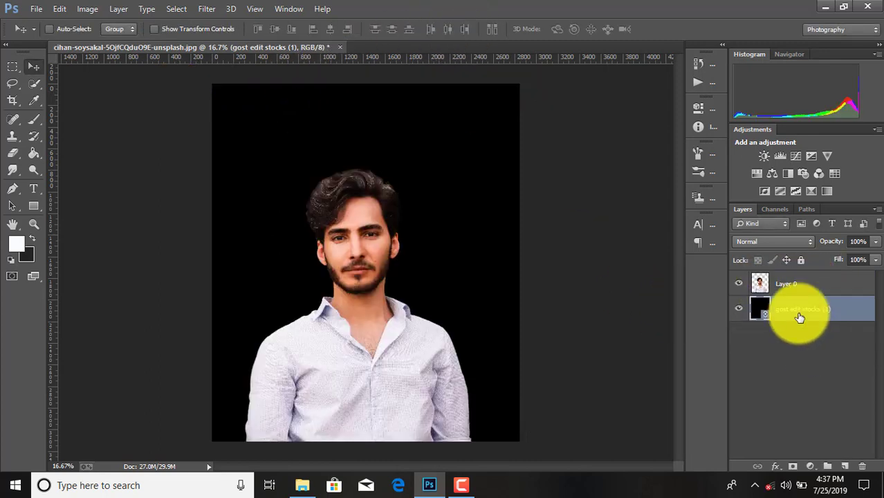
pyautogui.rightClick(793, 312)
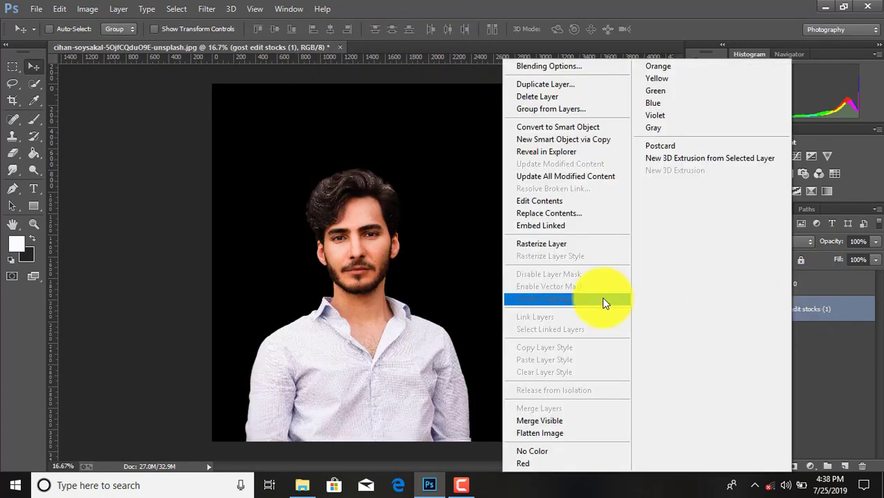
pyautogui.click(541, 246)
# Crop the canvas closer to a square, lowering the top edge and widening both sides.
pyautogui.click(13, 99)
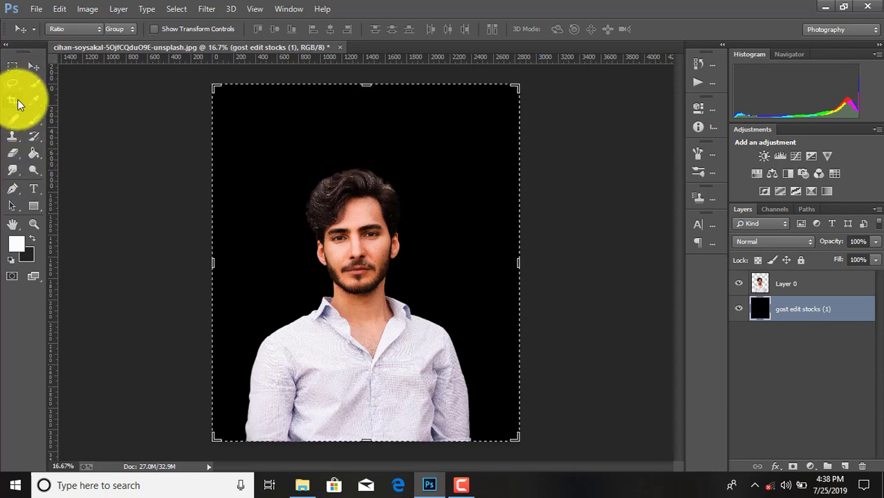
pyautogui.moveTo(371, 87); pyautogui.dragTo(371, 102)
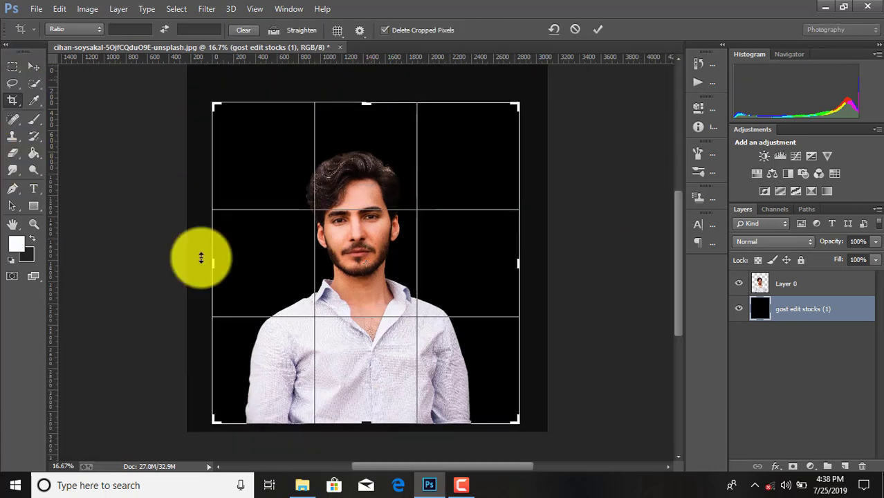
pyautogui.moveTo(213, 262); pyautogui.dragTo(204, 267)
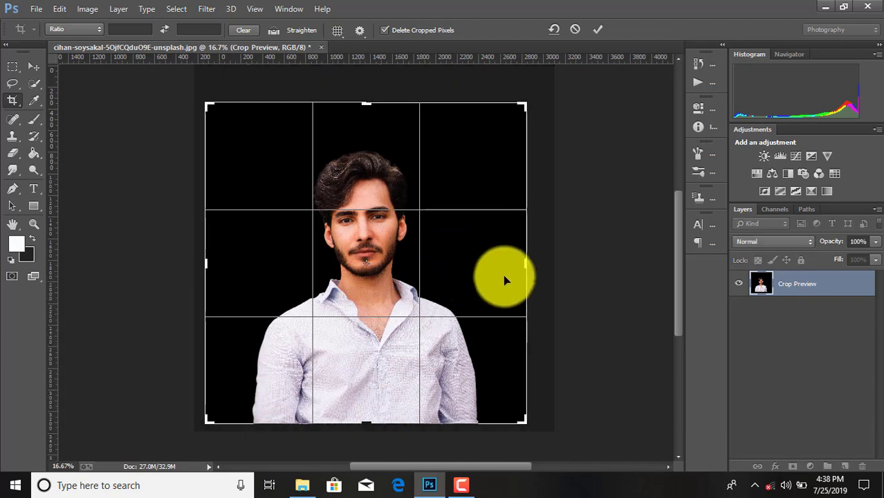
pyautogui.moveTo(527, 261); pyautogui.dragTo(531, 263)
pyautogui.click(596, 31)
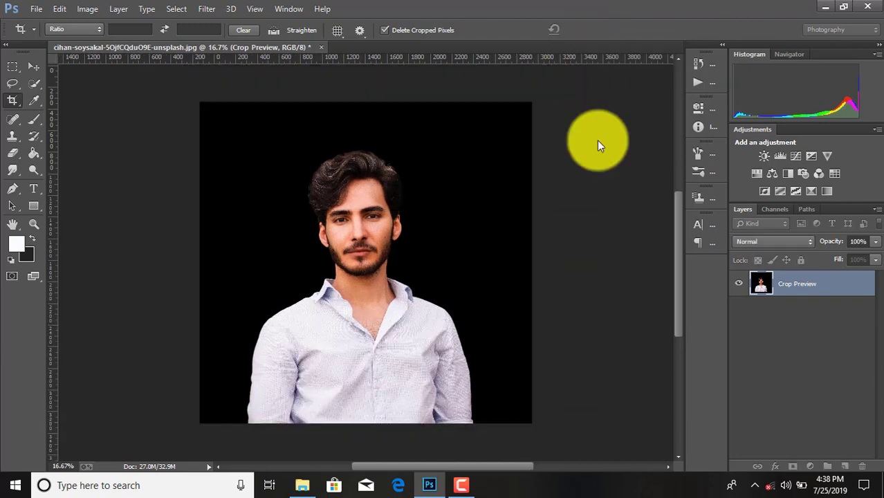
pyautogui.moveTo(759, 286); pyautogui.dragTo(791, 306)
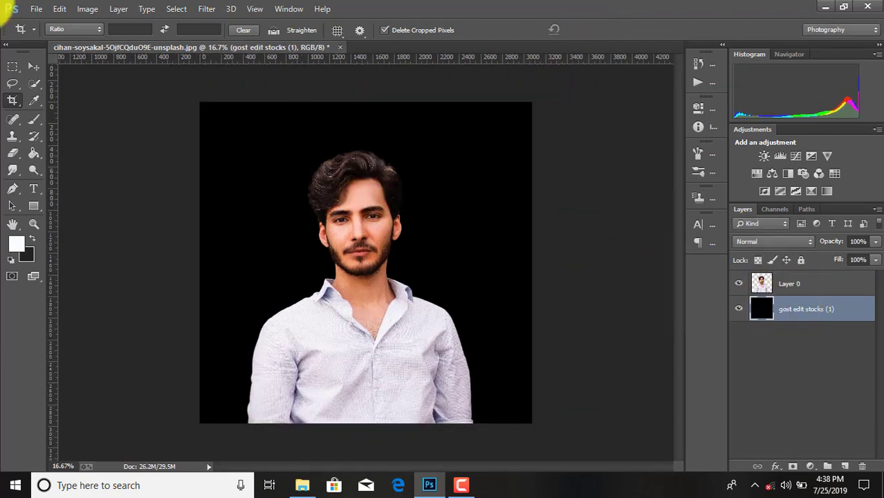
# Place the red ghost-face image 'gost edit stocks (1)' as a linked file.
pyautogui.click(33, 68)
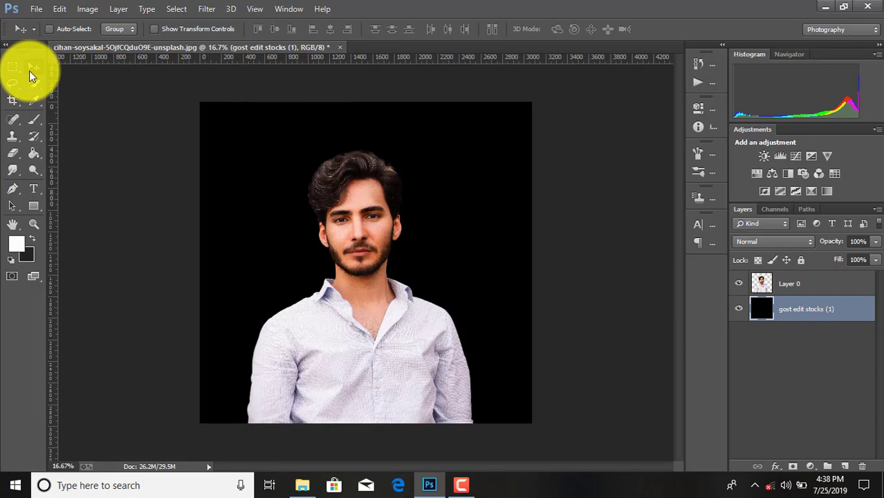
pyautogui.click(40, 8)
pyautogui.click(94, 206)
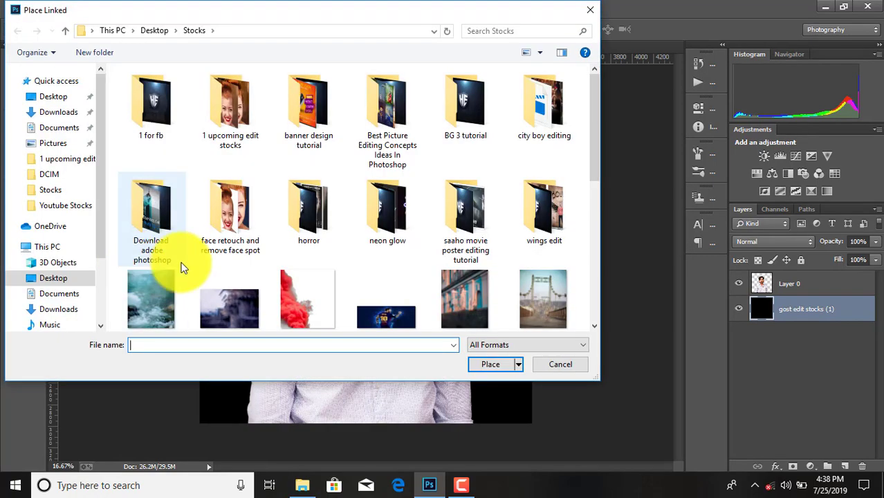
pyautogui.scroll(-5, 181, 266)
pyautogui.doubleClick(533, 109)
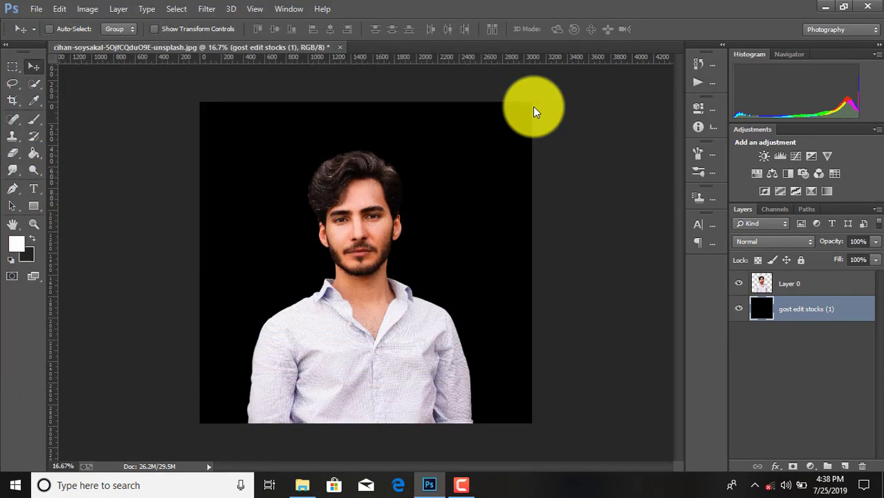
# Enlarge the ghost image into the lower-left area and commit its size.
pyautogui.moveTo(324, 302); pyautogui.dragTo(181, 417)
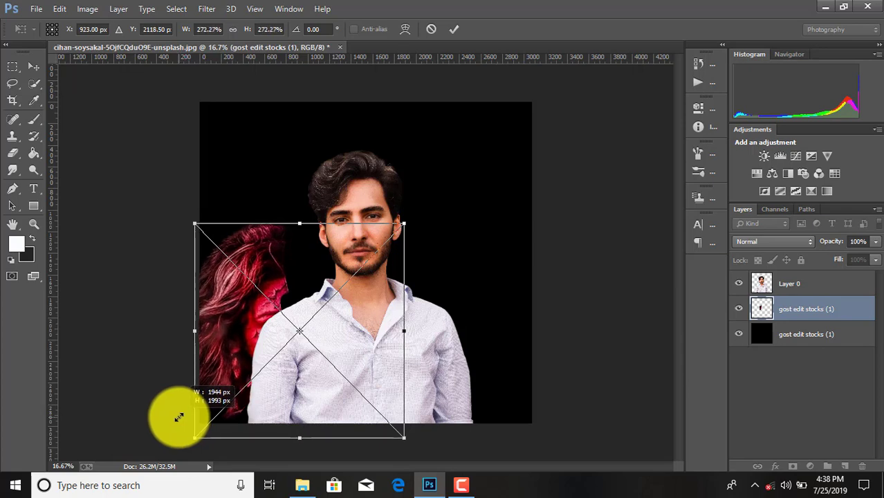
pyautogui.moveTo(182, 418); pyautogui.dragTo(183, 415)
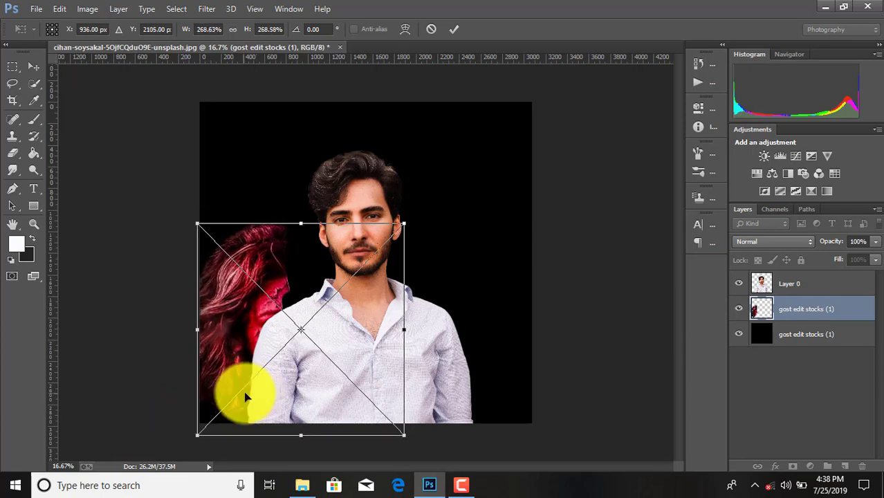
pyautogui.moveTo(404, 223); pyautogui.dragTo(409, 219)
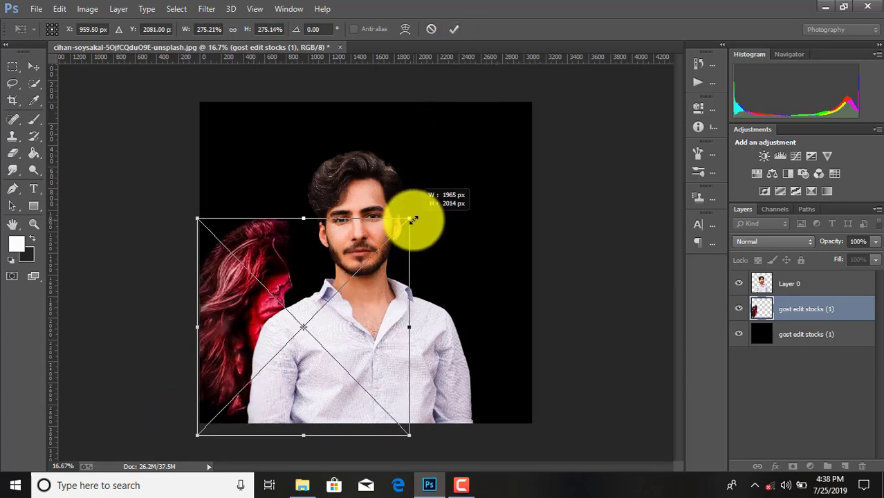
pyautogui.click(457, 32)
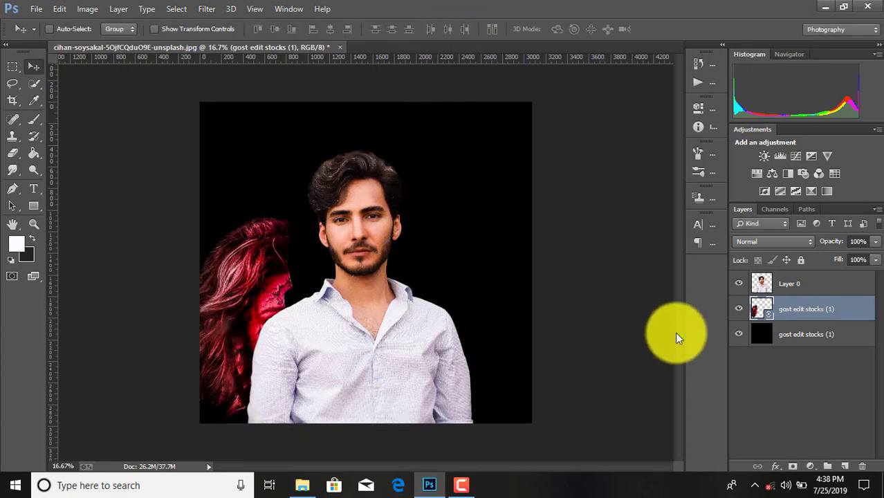
# Scale Layer 0 to about 122% and shift the man lower and slightly left.
pyautogui.click(792, 287)
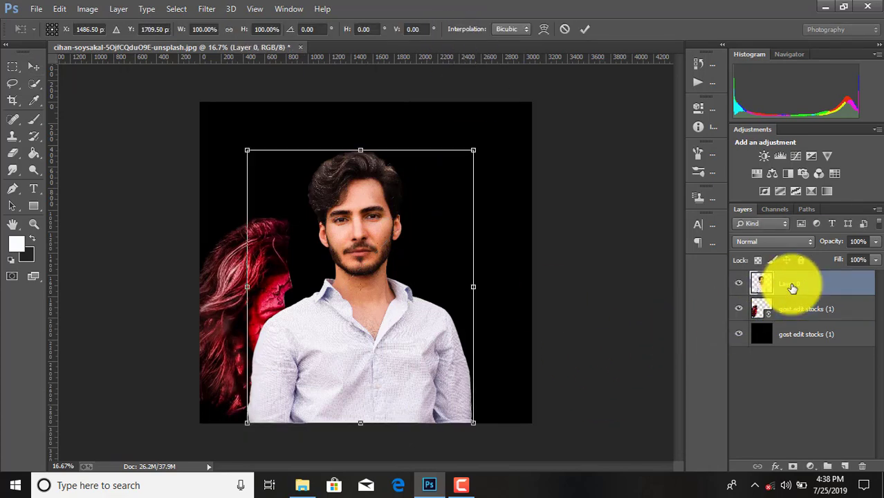
pyautogui.moveTo(247, 423); pyautogui.dragTo(209, 484)
pyautogui.moveTo(353, 284); pyautogui.dragTo(358, 333)
pyautogui.moveTo(474, 202); pyautogui.dragTo(482, 191)
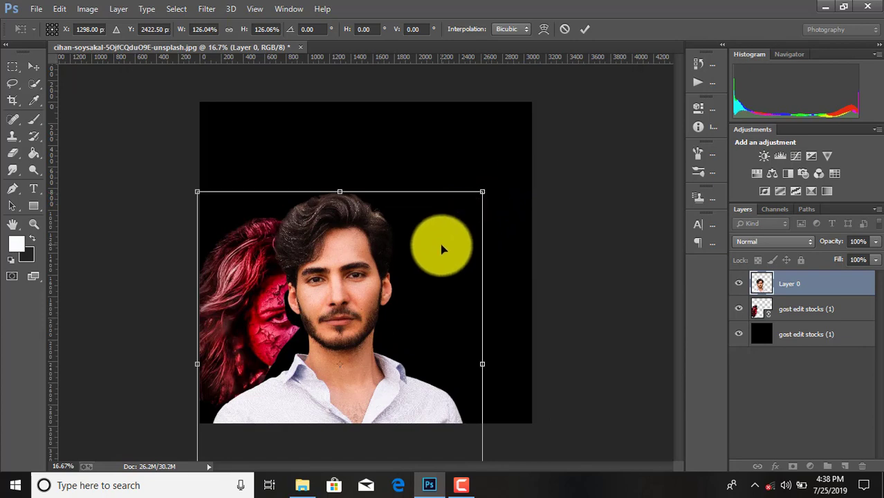
pyautogui.moveTo(443, 249); pyautogui.dragTo(441, 237)
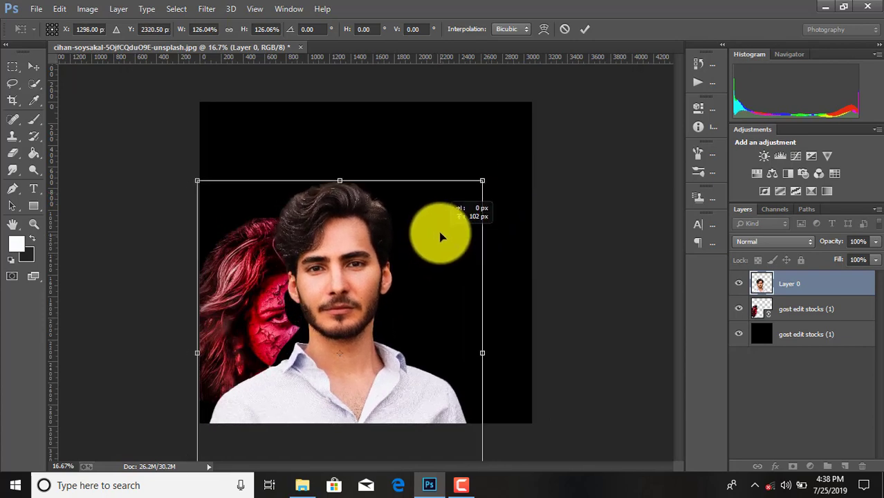
pyautogui.moveTo(483, 180); pyautogui.dragTo(474, 182)
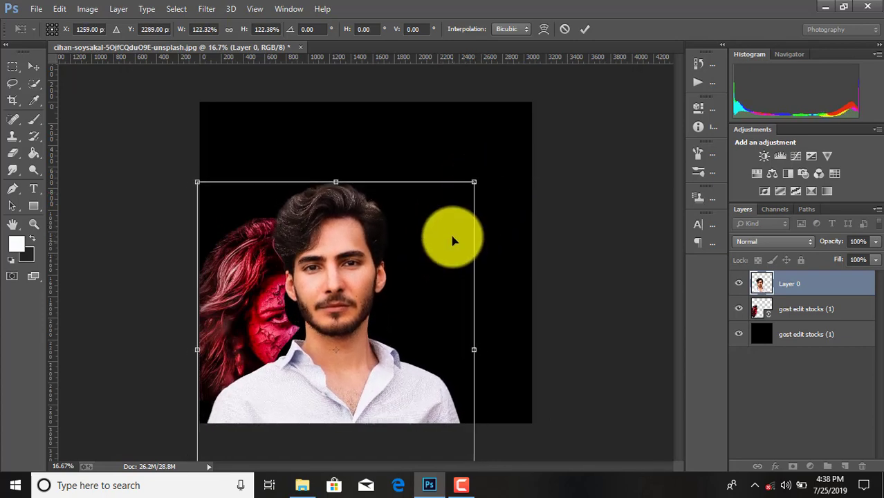
pyautogui.moveTo(453, 240); pyautogui.dragTo(438, 250)
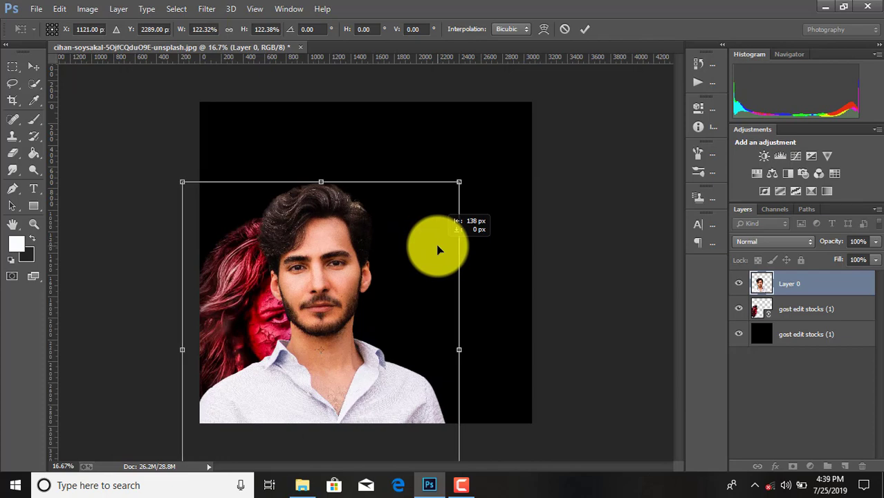
pyautogui.moveTo(438, 249); pyautogui.dragTo(442, 249)
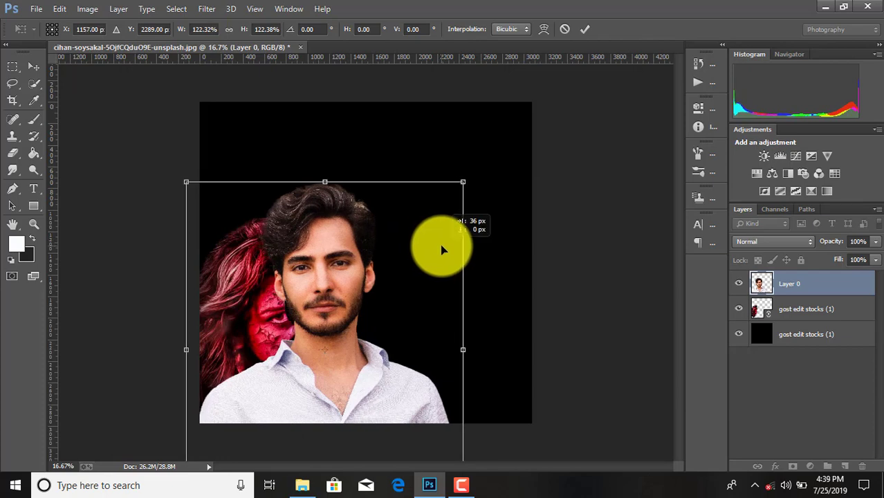
pyautogui.click(585, 30)
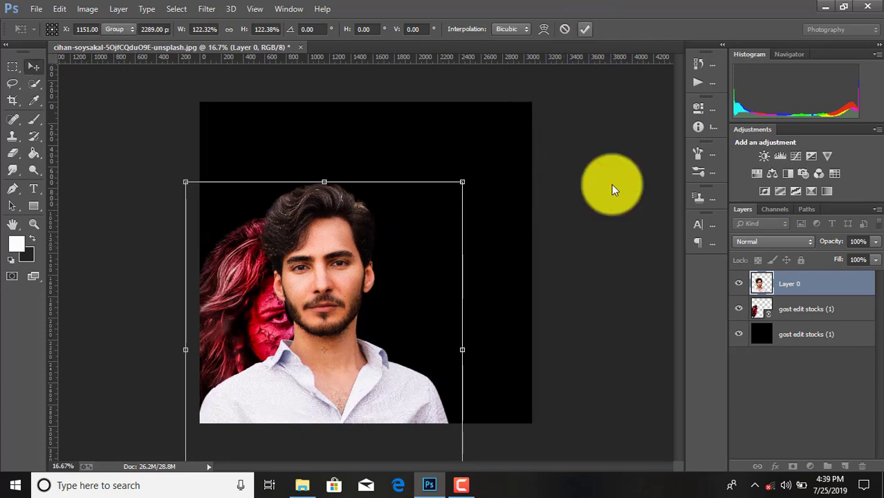
# Rotate the red ghost layer by -1.25° and nudge its position.
pyautogui.click(789, 308)
pyautogui.hotkey('ctrl', 't')
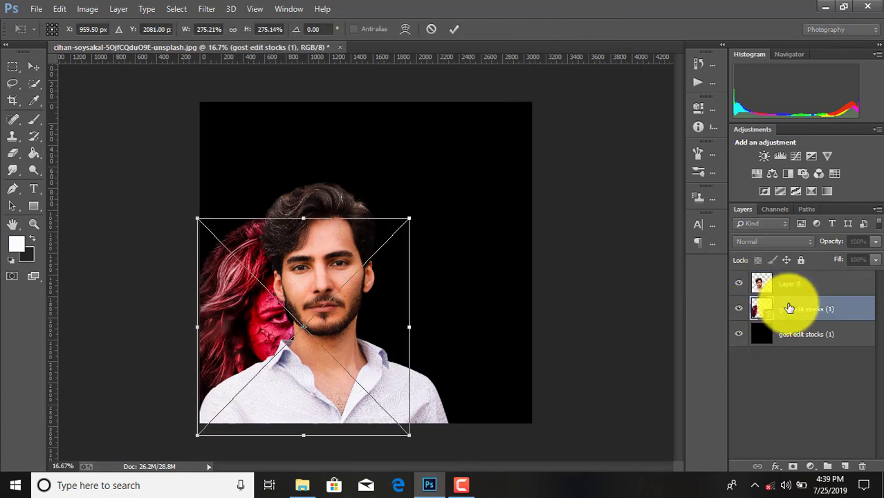
pyautogui.moveTo(512, 296); pyautogui.dragTo(450, 309)
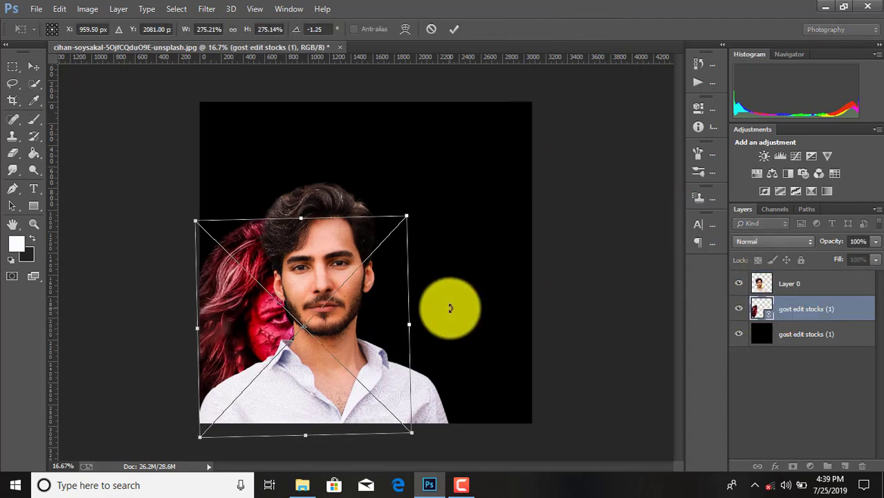
pyautogui.press('Right')
pyautogui.press('Right')
pyautogui.press('Right')
pyautogui.press('Right')
pyautogui.press('Right')
pyautogui.press('Right')
pyautogui.press('Right')
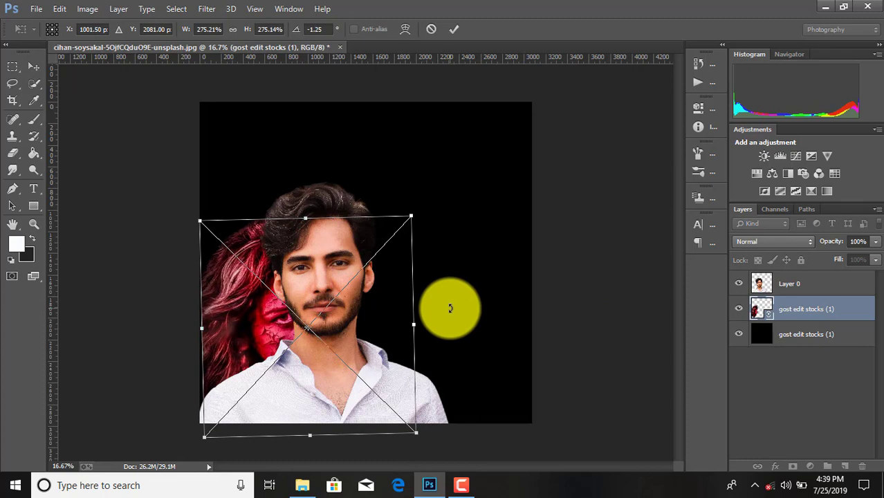
pyautogui.press('Left')
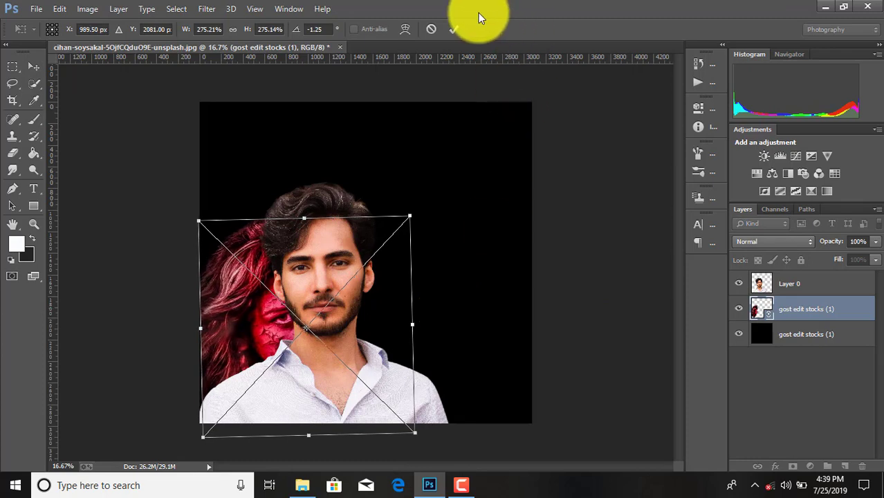
pyautogui.click(453, 29)
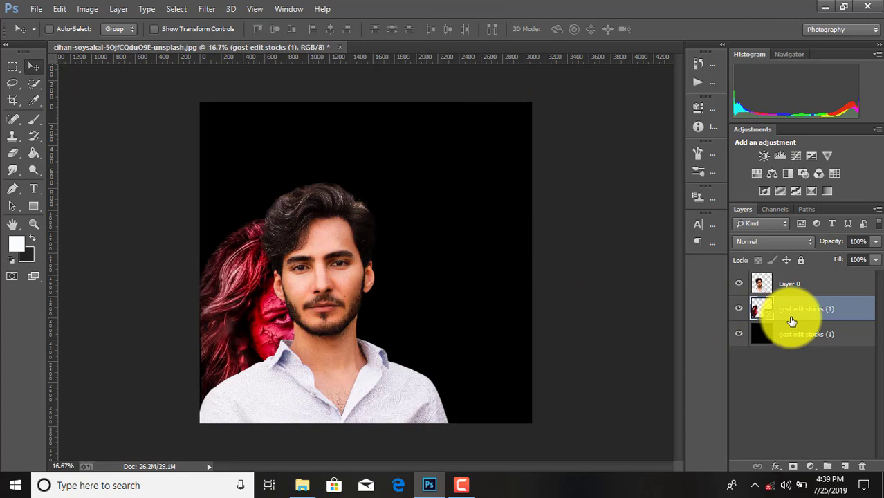
# Enlarge the ghost layer to about 281% from its top-left corner.
pyautogui.hotkey('ctrl', 't')
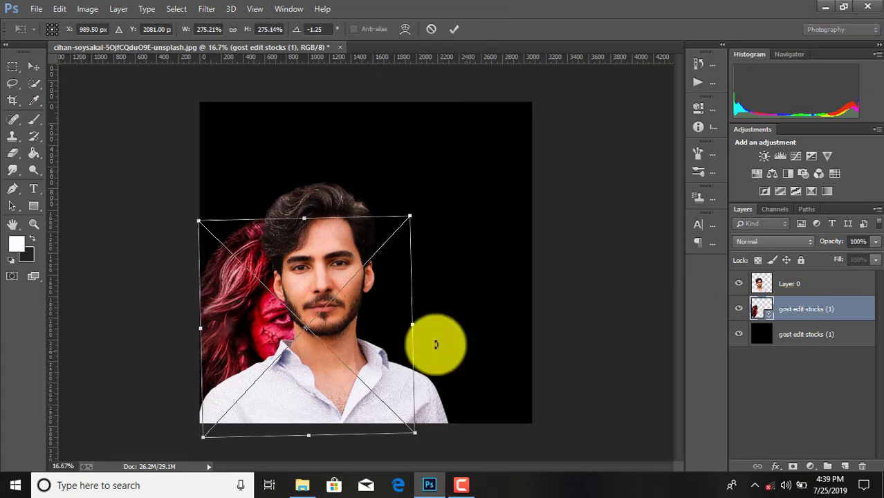
pyautogui.moveTo(201, 220); pyautogui.dragTo(191, 217)
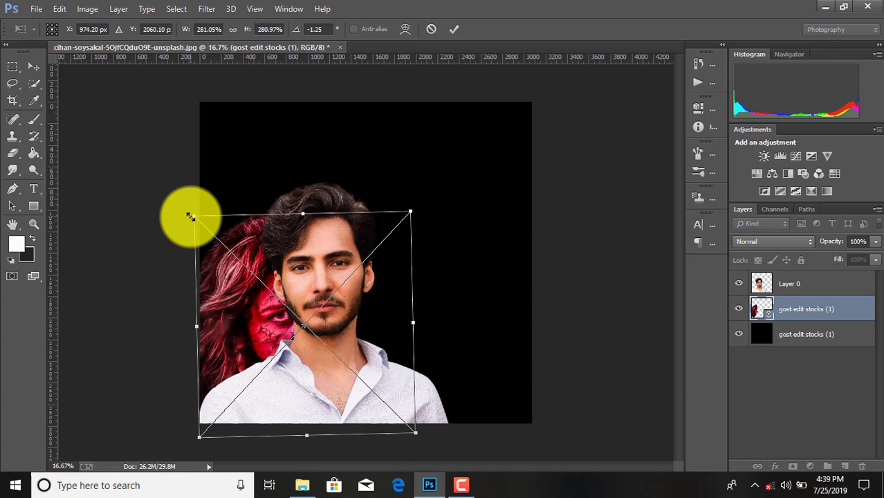
pyautogui.click(454, 28)
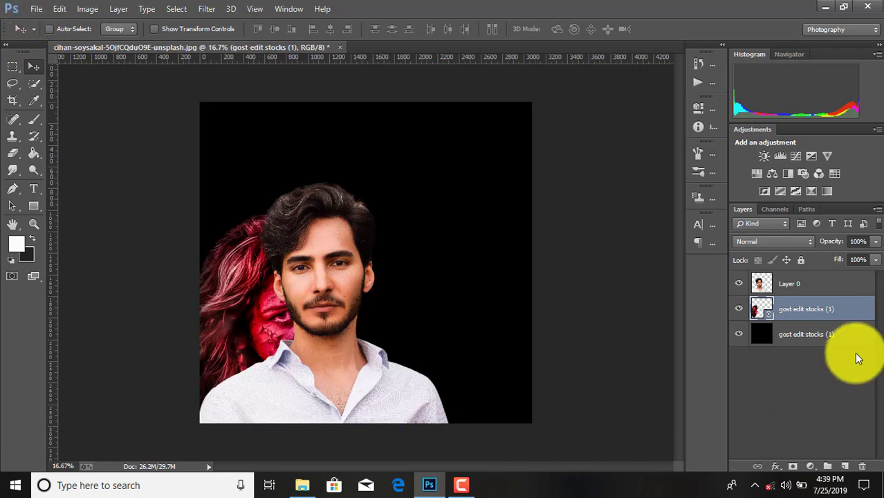
# Place the 'gost edit stocks (3)' hand image as a linked layer above Layer 0.
pyautogui.click(825, 289)
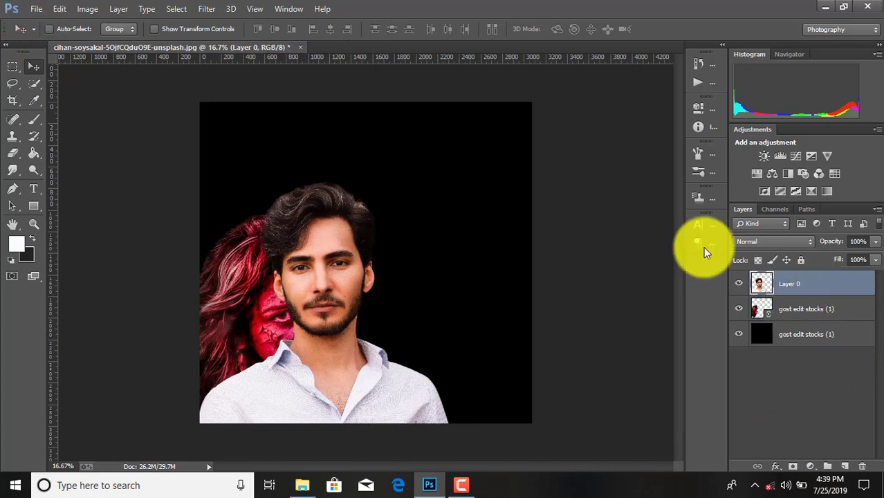
pyautogui.click(34, 8)
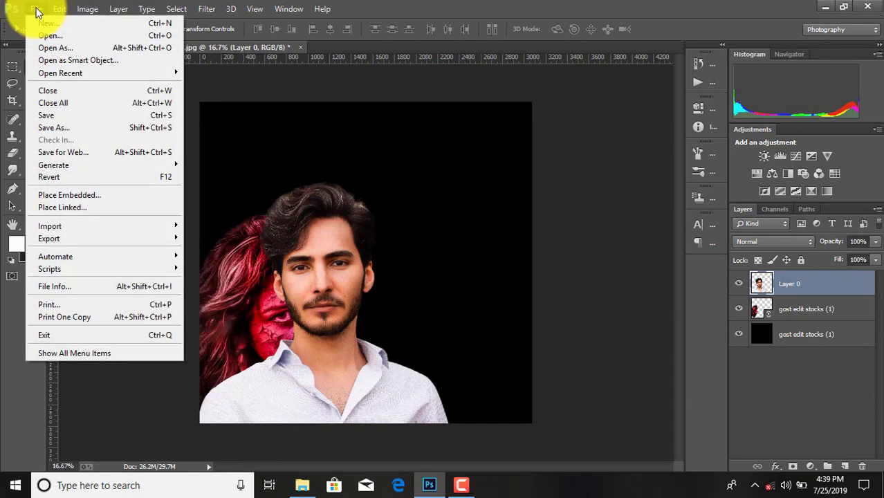
pyautogui.click(70, 204)
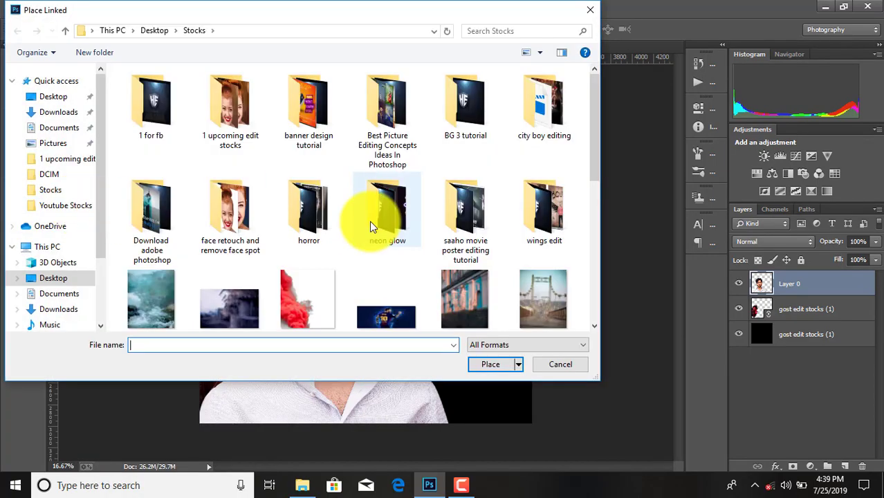
pyautogui.scroll(-3, 369, 221)
pyautogui.scroll(-3, 370, 222)
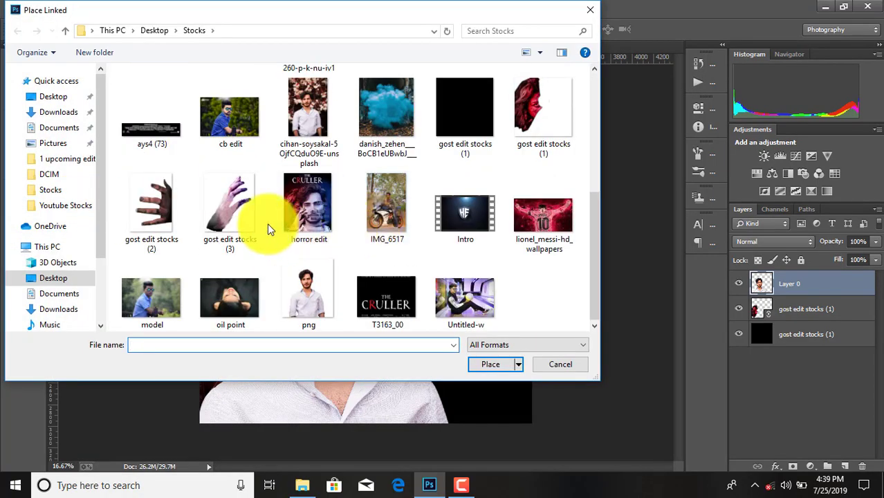
pyautogui.doubleClick(221, 218)
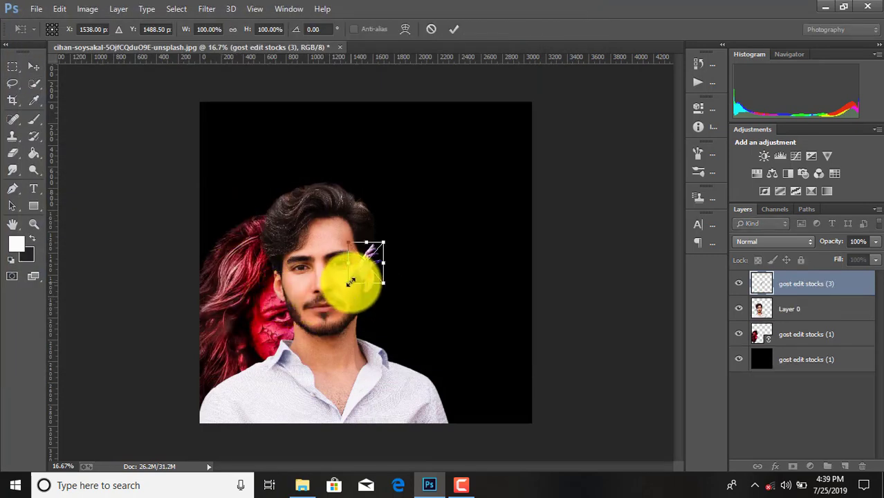
# Enlarge the purple hand and position it beside the man's collar at lower left.
pyautogui.moveTo(348, 282); pyautogui.dragTo(295, 323)
pyautogui.moveTo(352, 276)
pyautogui.mouseDown()
pyautogui.moveTo(260, 373)
pyautogui.moveTo(247, 365)
pyautogui.mouseUp()
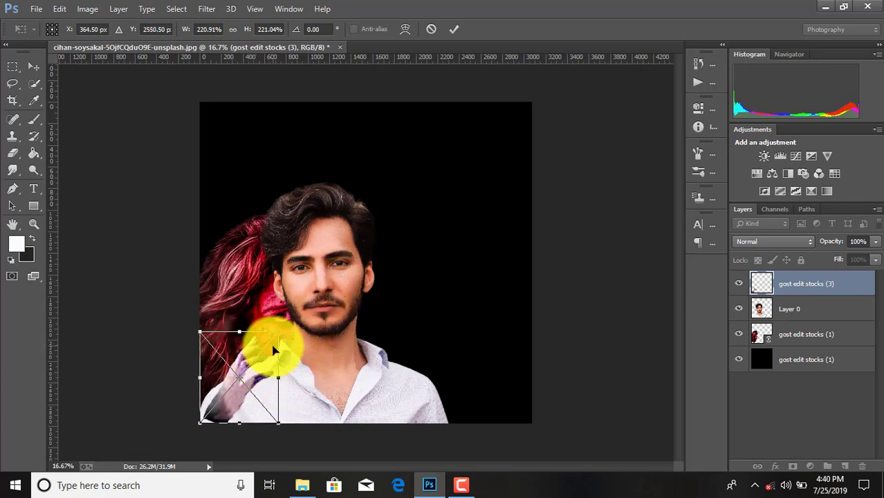
pyautogui.moveTo(279, 335); pyautogui.dragTo(290, 327)
pyautogui.moveTo(287, 365); pyautogui.dragTo(299, 374)
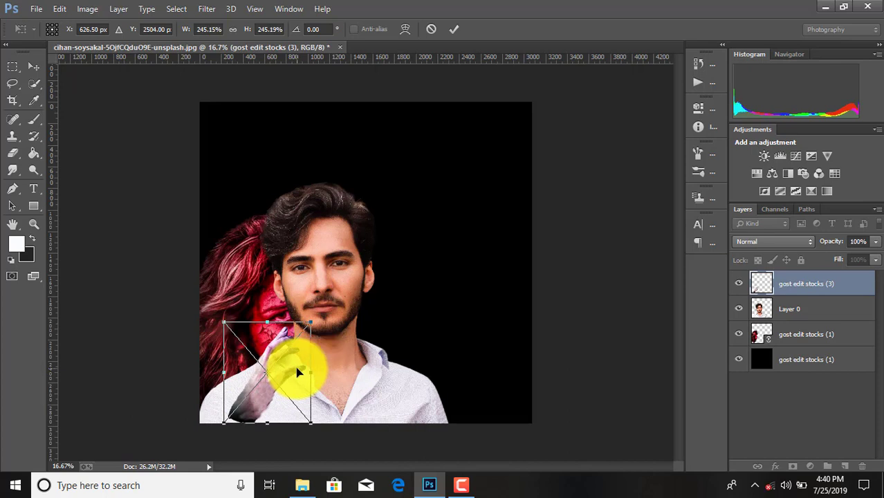
pyautogui.click(454, 30)
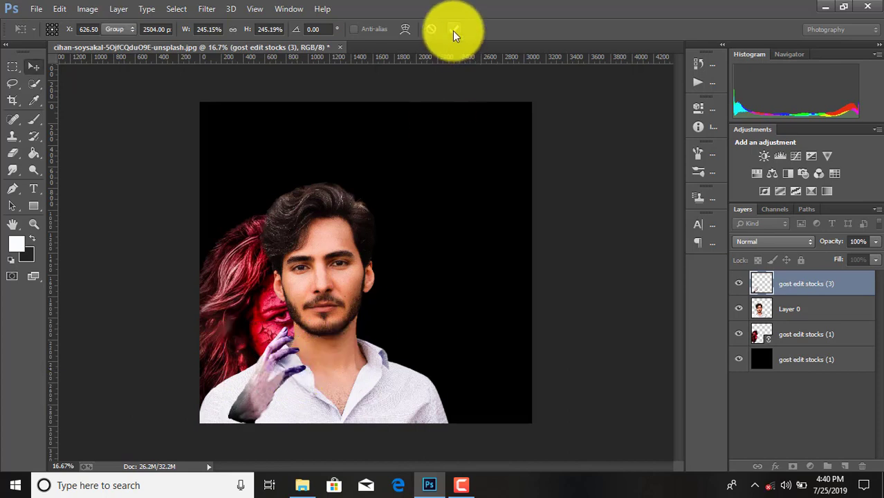
# Crop the poster to a narrower portrait frame around the man and red ghost face.
pyautogui.click(13, 100)
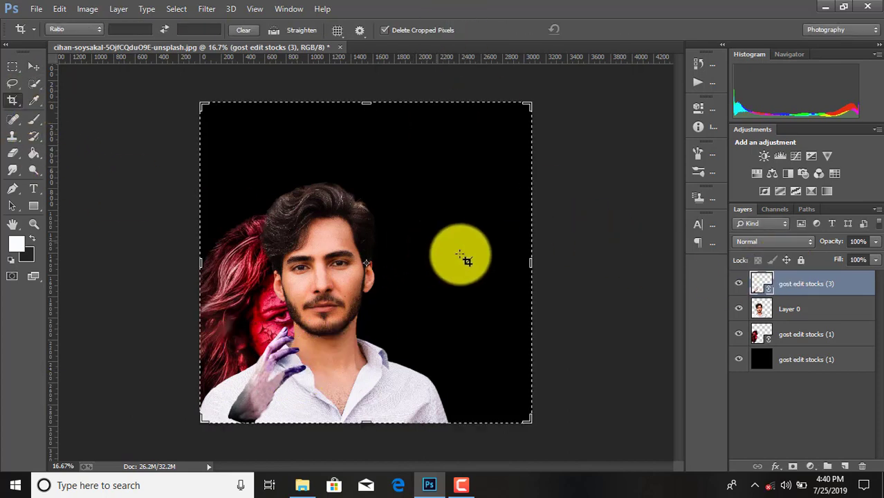
pyautogui.moveTo(515, 268); pyautogui.dragTo(488, 263)
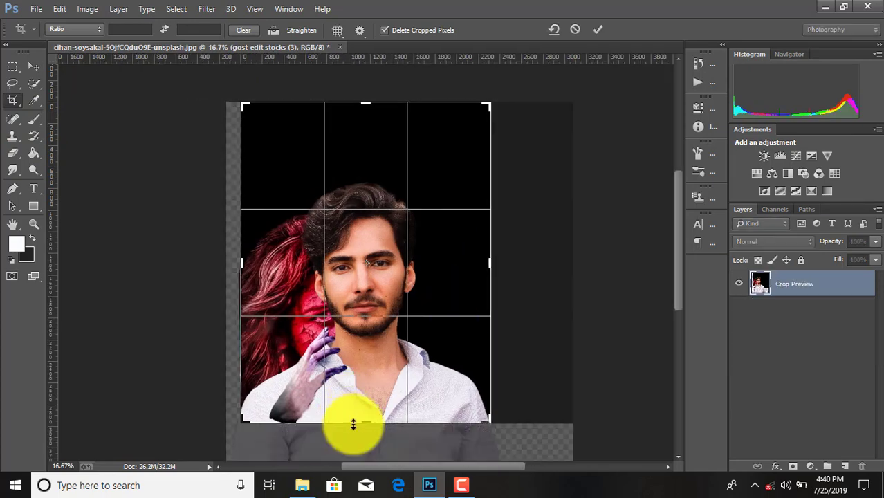
pyautogui.moveTo(352, 421); pyautogui.dragTo(362, 422)
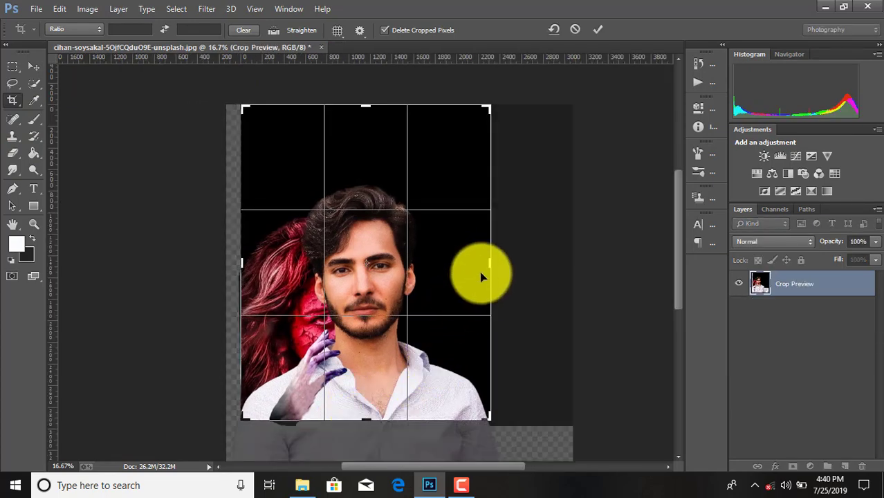
pyautogui.moveTo(489, 263); pyautogui.dragTo(479, 265)
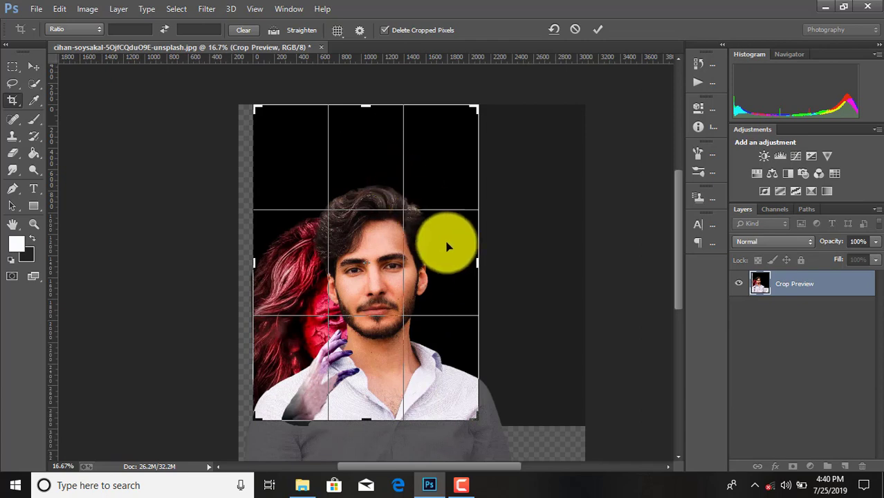
pyautogui.click(598, 31)
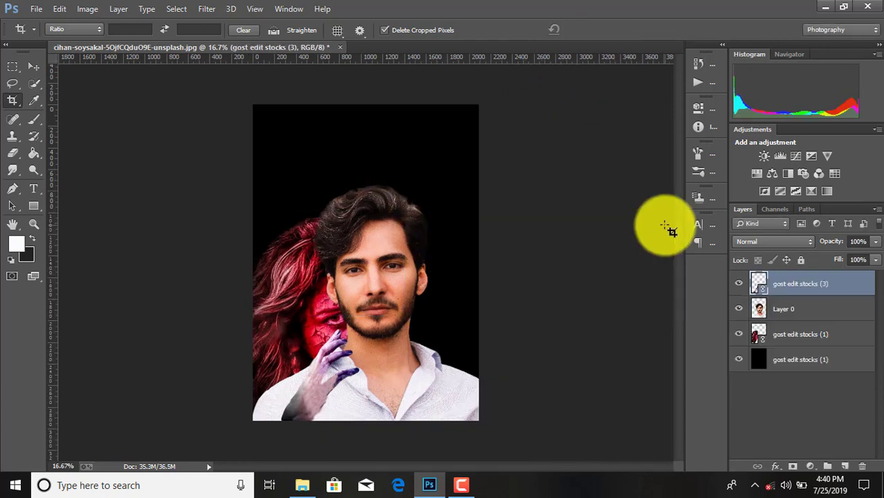
# Place 'gost edit stocks (2)' as a linked image over the man's face and rasterize the layer.
pyautogui.click(36, 9)
pyautogui.click(79, 207)
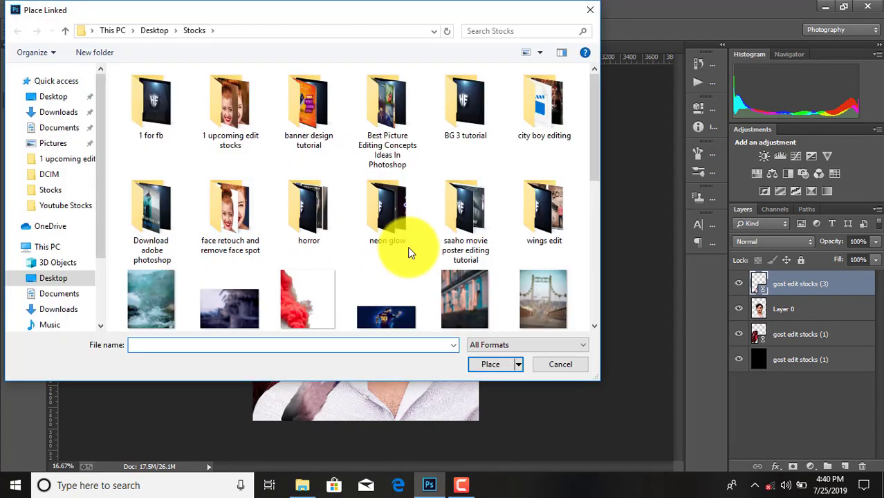
pyautogui.scroll(-3, 407, 249)
pyautogui.scroll(-2, 412, 249)
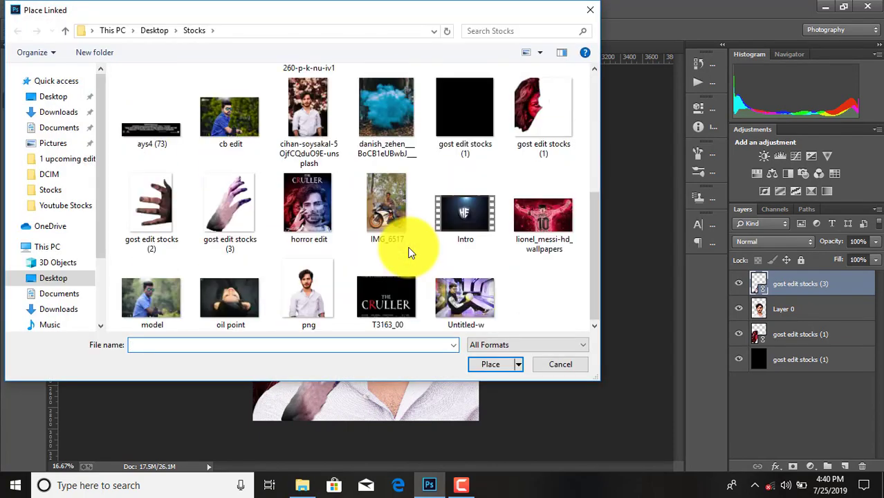
pyautogui.doubleClick(166, 211)
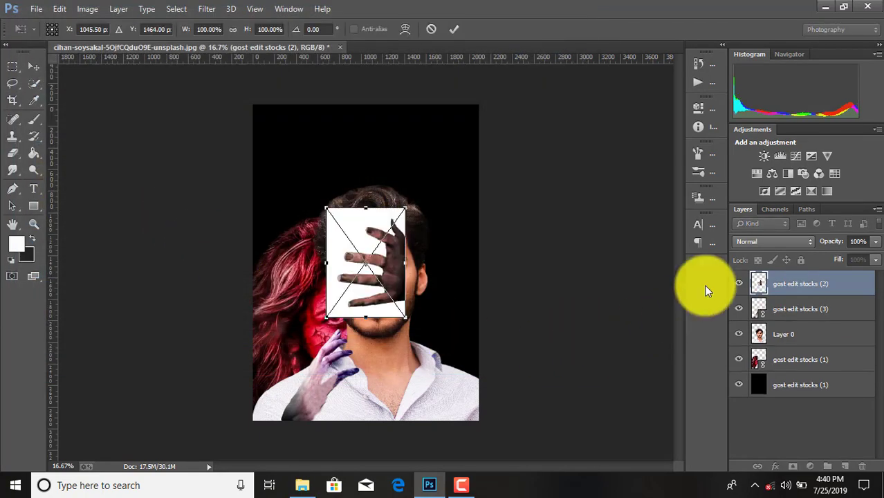
pyautogui.click(456, 33)
pyautogui.rightClick(814, 297)
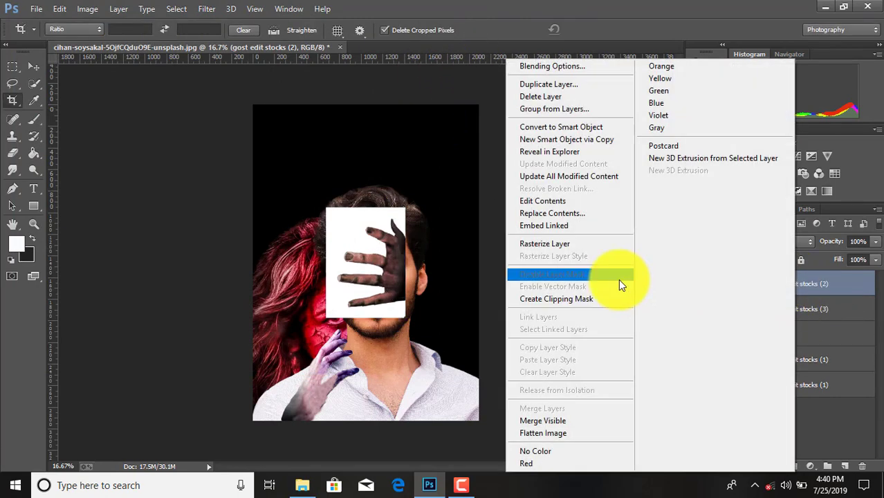
pyautogui.click(563, 257)
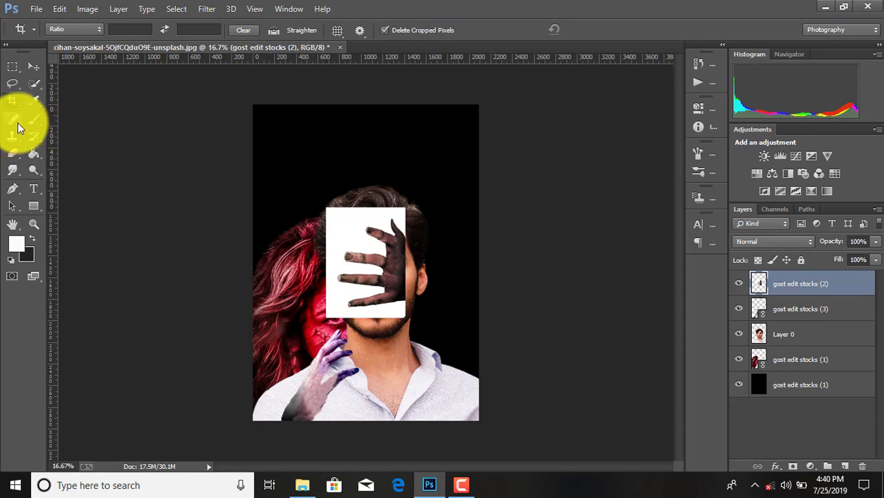
# Select the dark hand's palm and all four fingers with Quick Selection in Add mode.
pyautogui.click(33, 84)
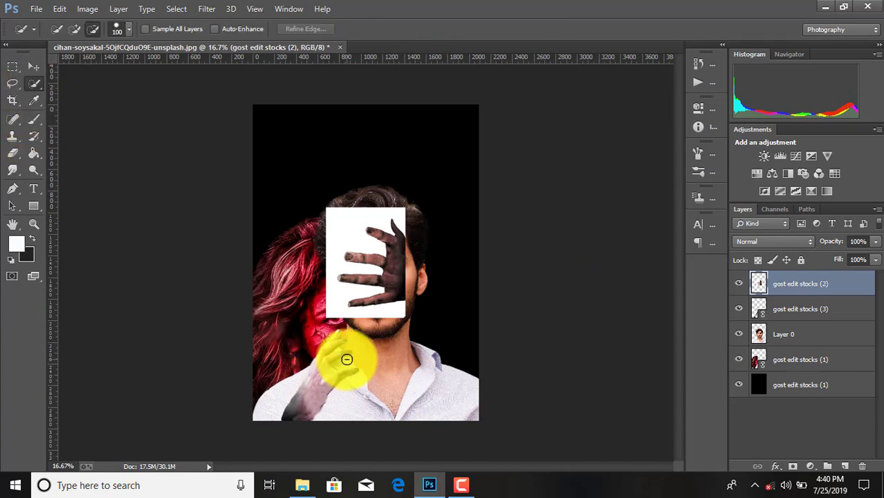
pyautogui.scroll(1, 347, 359)
pyautogui.scroll(1, 346, 359)
pyautogui.scroll(1, 347, 359)
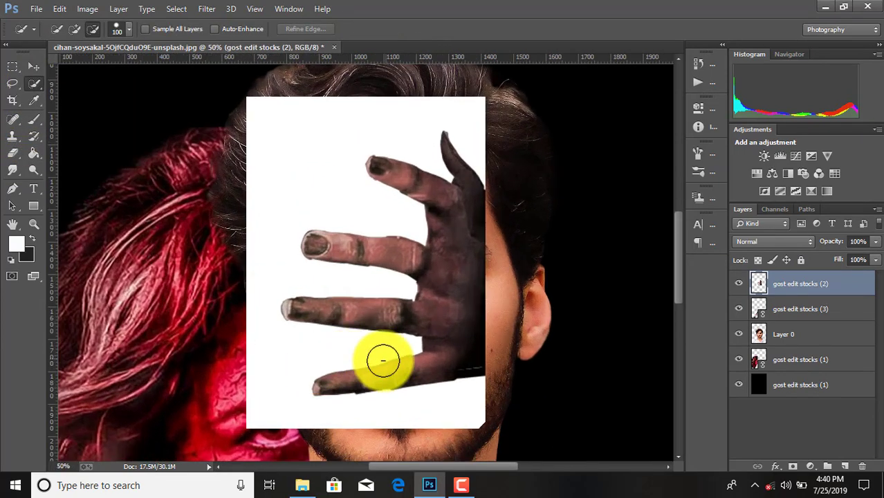
pyautogui.click(75, 28)
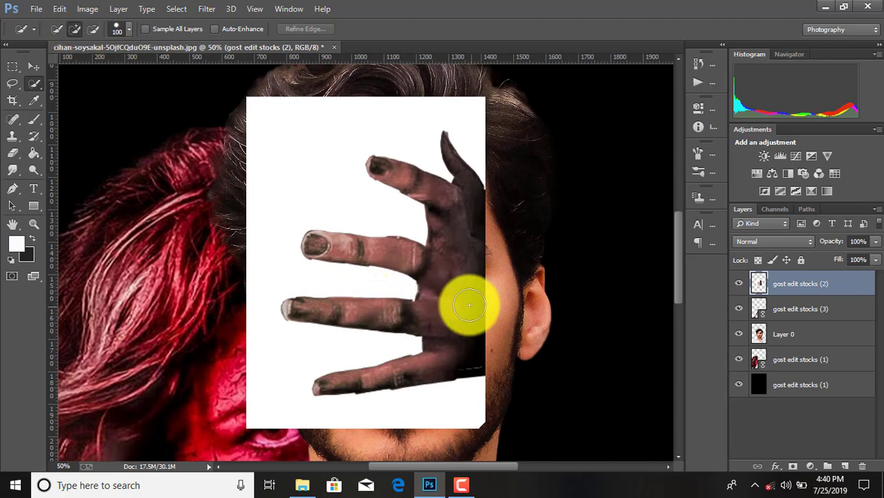
pyautogui.moveTo(463, 291)
pyautogui.mouseDown()
pyautogui.moveTo(459, 217)
pyautogui.moveTo(437, 260)
pyautogui.moveTo(426, 261)
pyautogui.mouseUp()
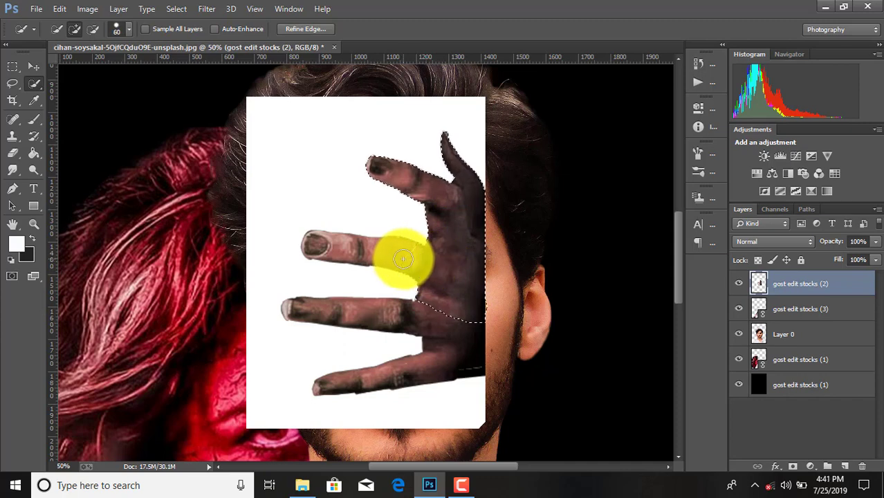
pyautogui.moveTo(315, 244); pyautogui.dragTo(395, 254)
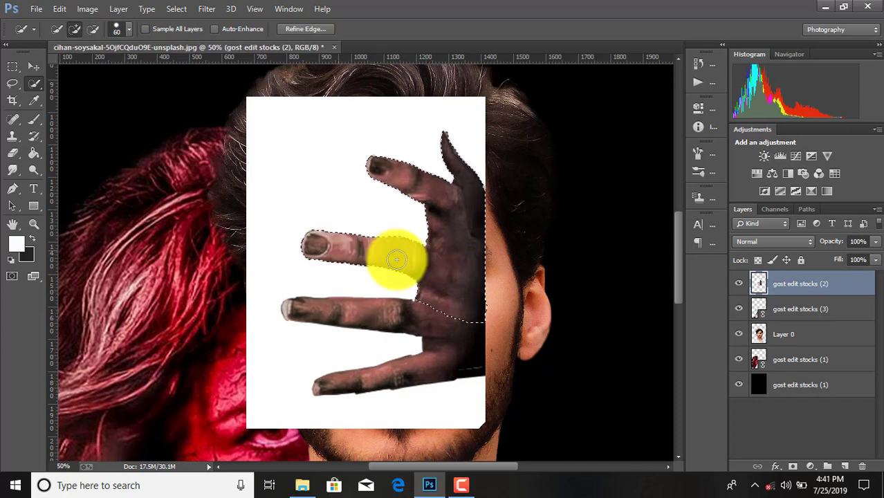
pyautogui.moveTo(399, 316); pyautogui.dragTo(405, 374)
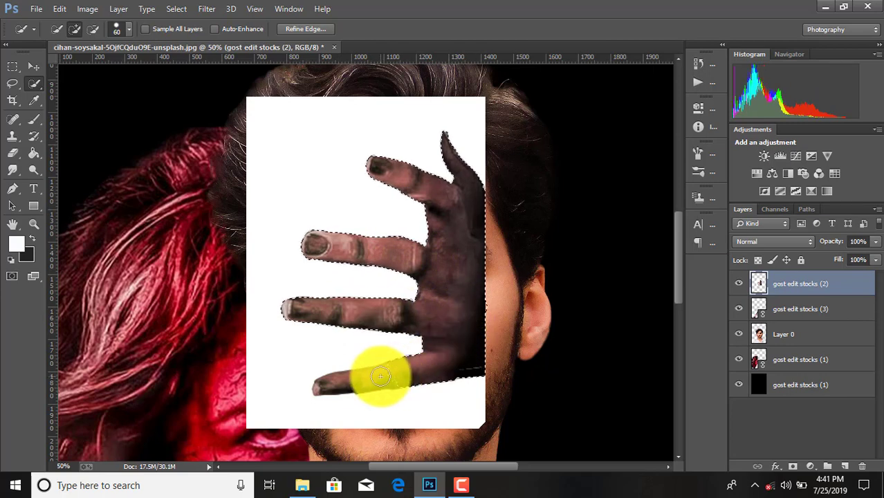
pyautogui.moveTo(406, 374); pyautogui.dragTo(336, 383)
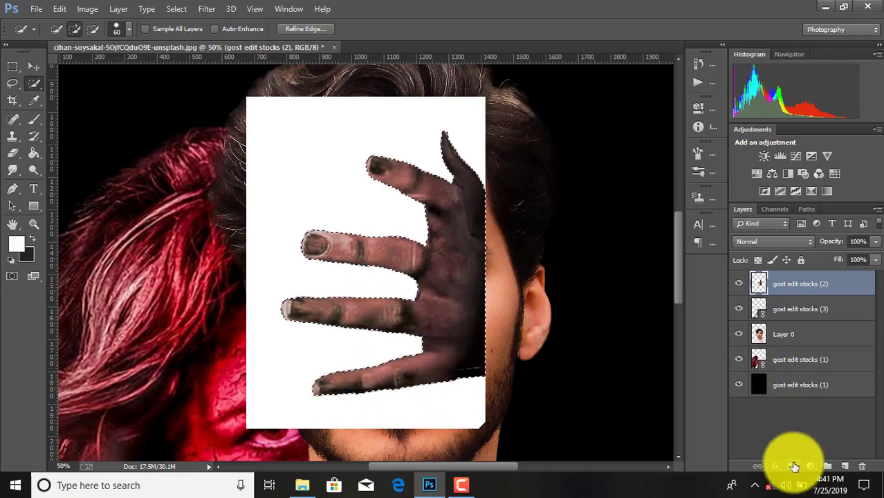
# Mask out the hand's white backdrop and apply the layer mask permanently.
pyautogui.click(794, 467)
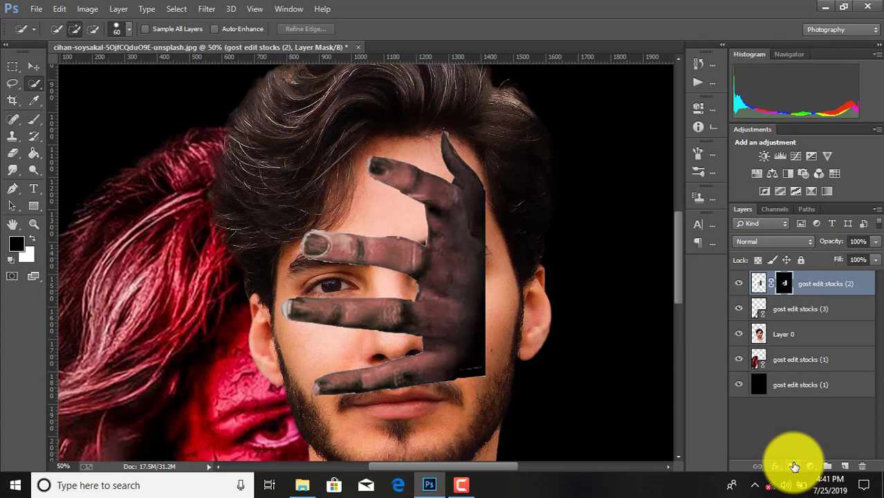
pyautogui.rightClick(785, 287)
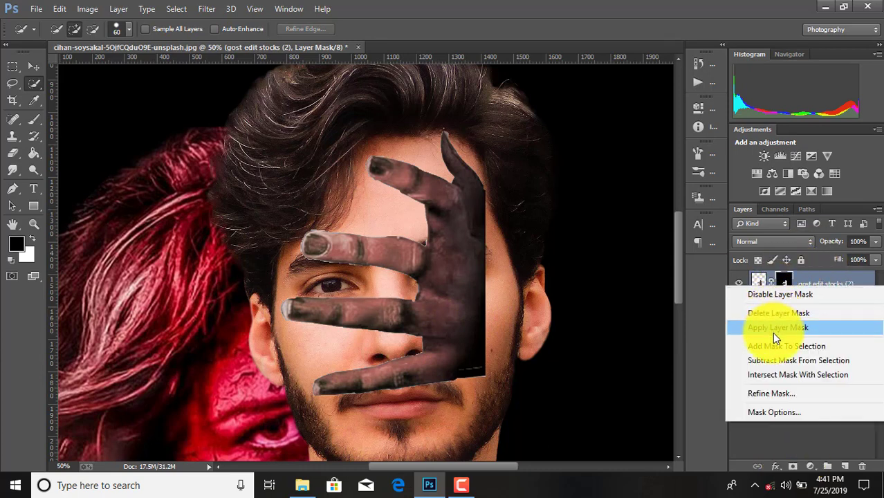
pyautogui.click(772, 332)
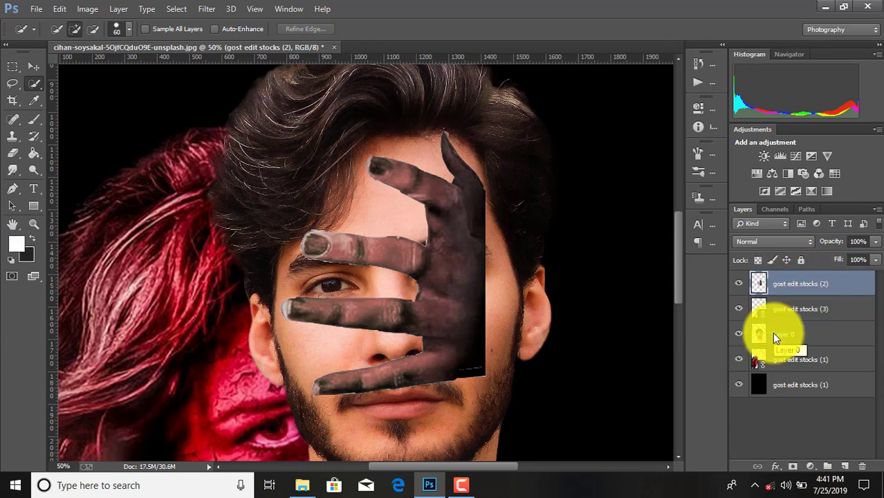
pyautogui.hotkey('ctrl', '-')
pyautogui.hotkey('ctrl', '-')
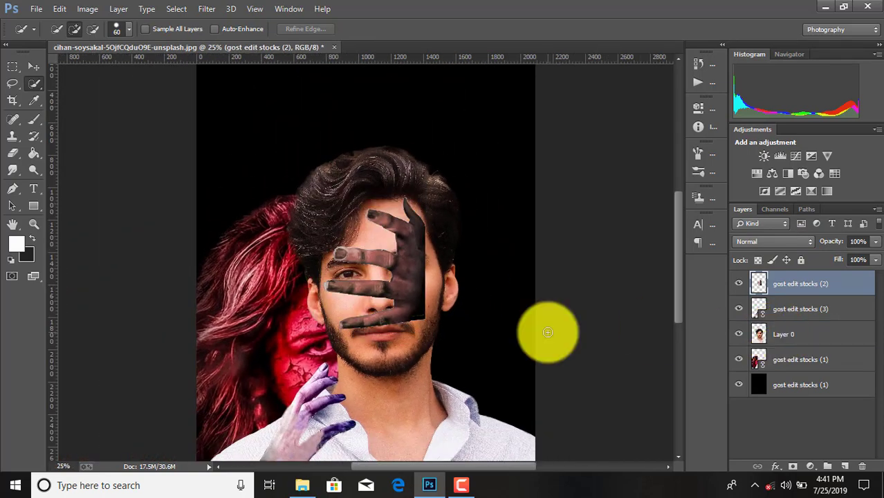
# Move the dark hand to the face's lower right and enlarge it with a slight tilt.
pyautogui.click(34, 66)
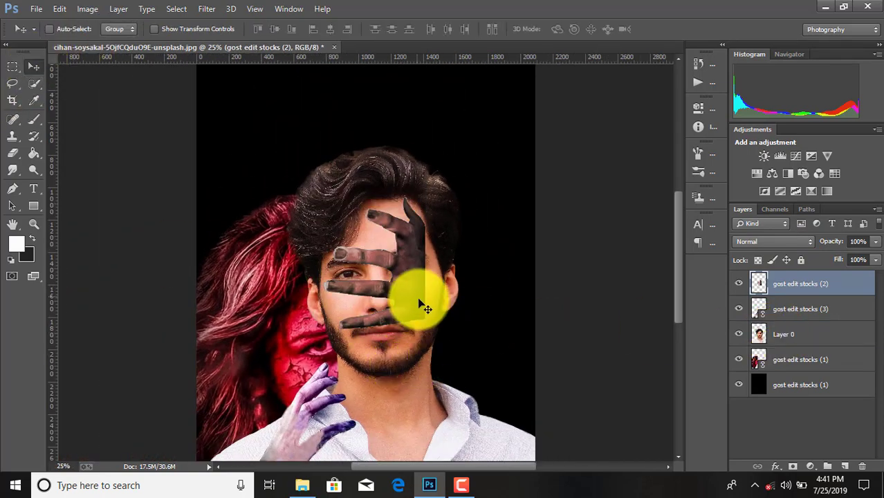
pyautogui.moveTo(415, 296); pyautogui.dragTo(469, 351)
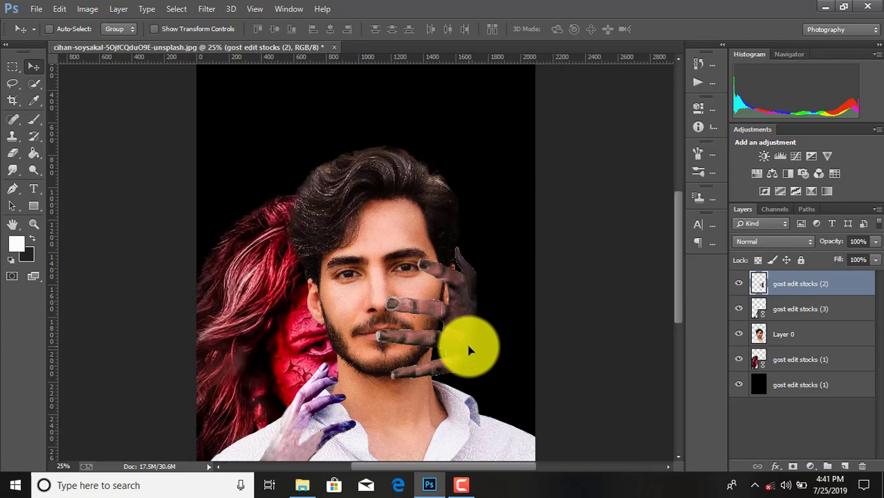
pyautogui.hotkey('ctrl', 't')
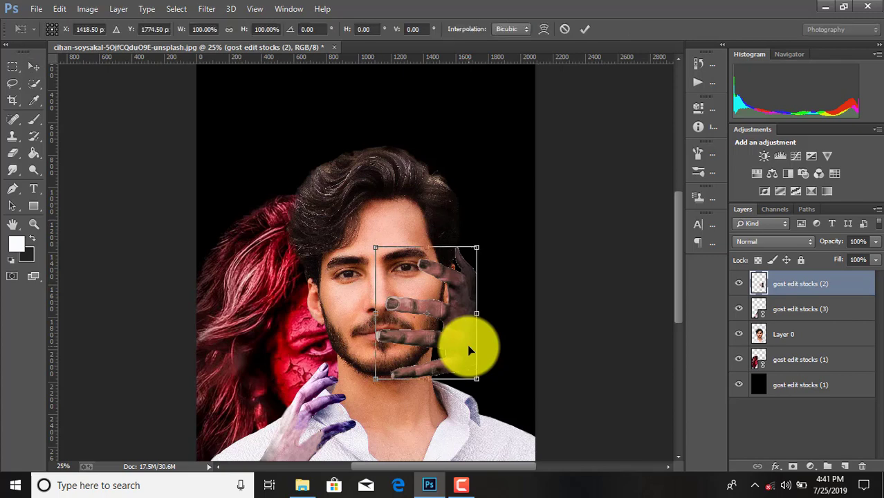
pyautogui.moveTo(482, 246)
pyautogui.mouseDown()
pyautogui.moveTo(496, 237)
pyautogui.moveTo(539, 262)
pyautogui.moveTo(494, 256)
pyautogui.mouseUp()
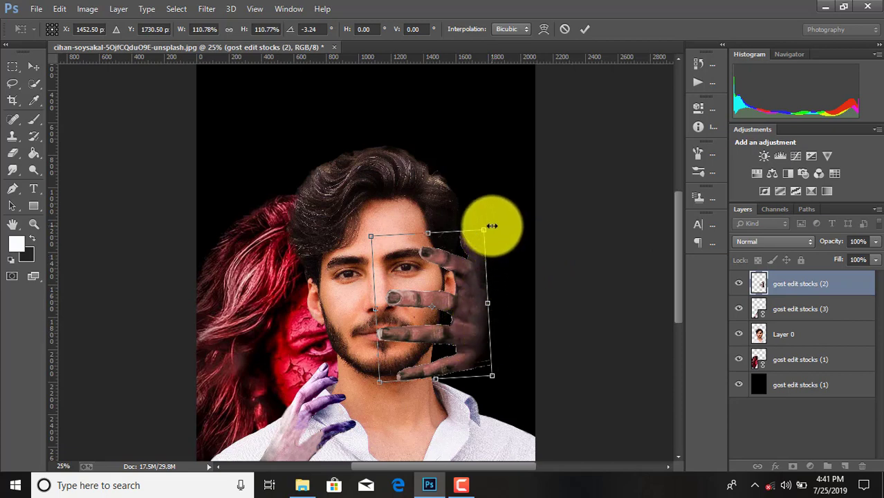
pyautogui.click(585, 29)
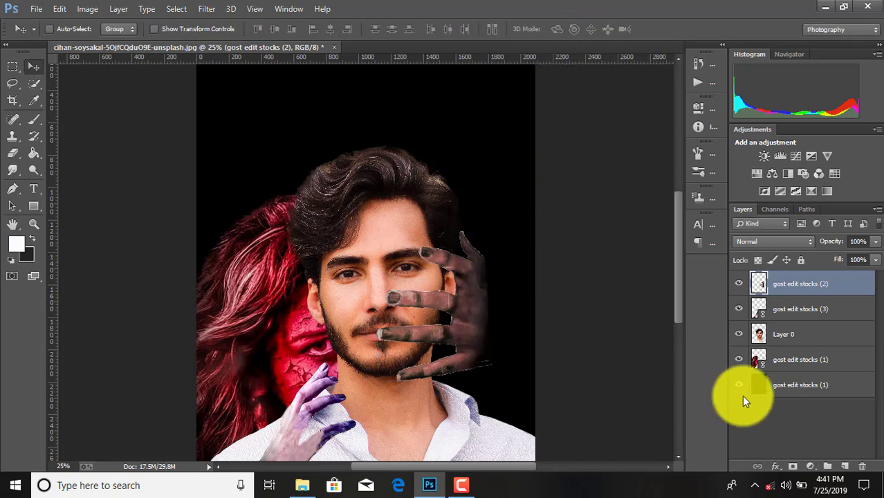
# Nudge Layer 0's man lower and scale him up to about 110%.
pyautogui.click(789, 334)
pyautogui.hotkey('ctrl', 't')
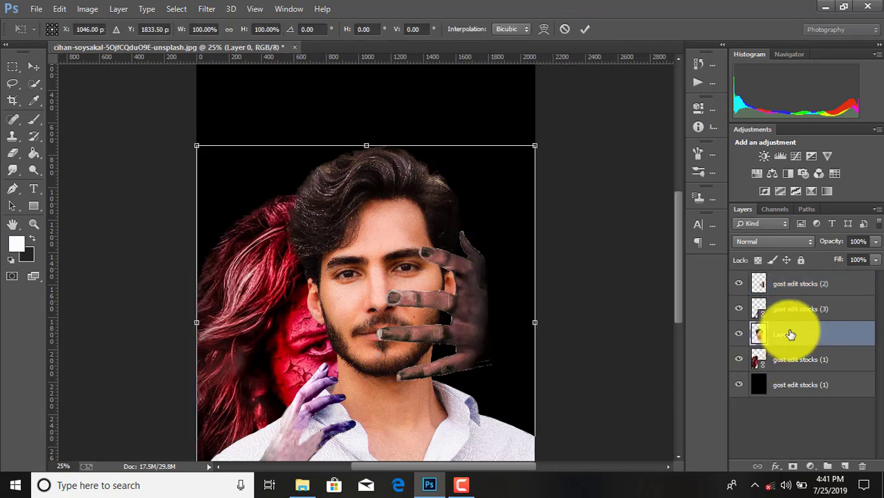
pyautogui.press('Down')
pyautogui.press('Down')
pyautogui.press('Down')
pyautogui.press('Down')
pyautogui.press('Down')
pyautogui.press('Down')
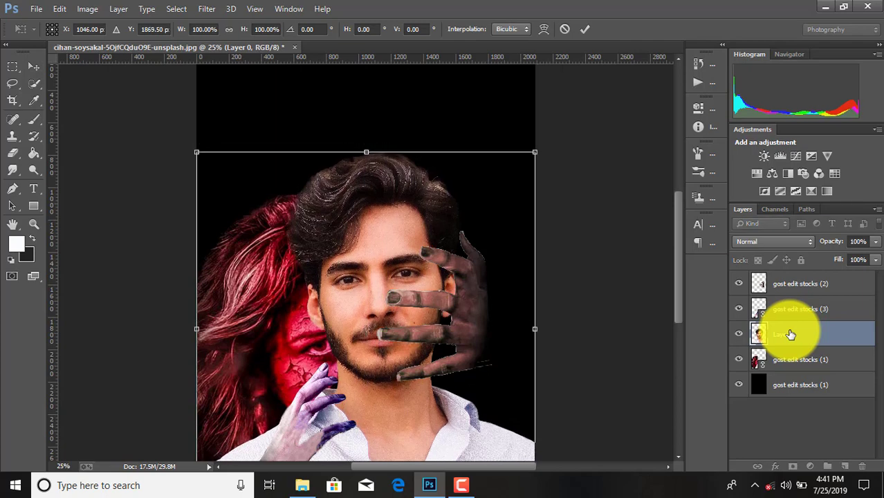
pyautogui.press('Down')
pyautogui.press('Down')
pyautogui.press('Down')
pyautogui.press('Down')
pyautogui.press('Down')
pyautogui.press('Down')
pyautogui.hotkey('ctrl', '-')
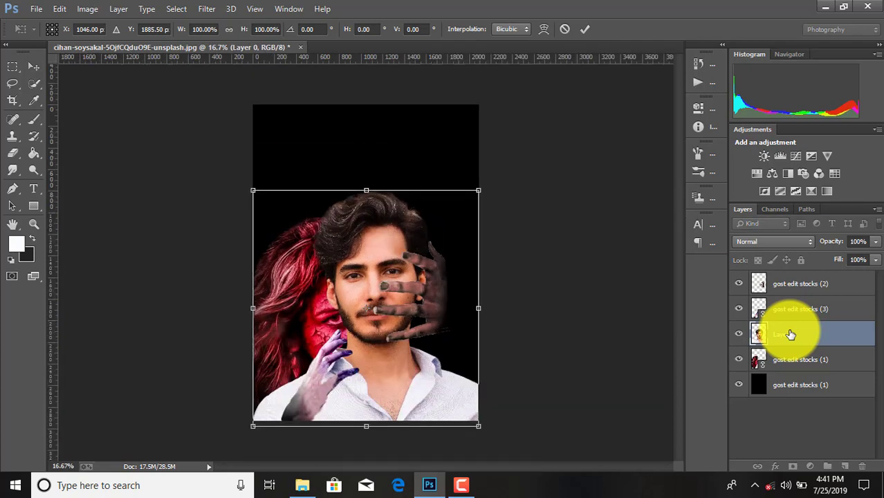
pyautogui.moveTo(491, 433); pyautogui.dragTo(496, 441)
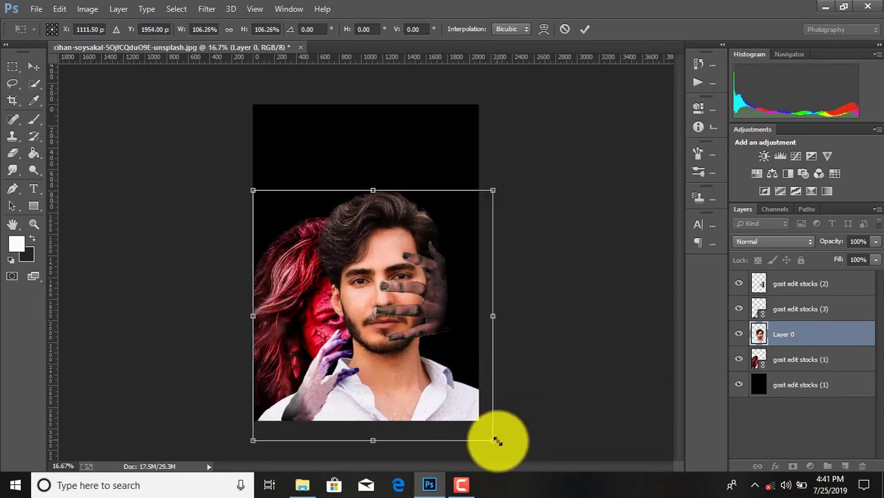
pyautogui.moveTo(253, 442); pyautogui.dragTo(243, 451)
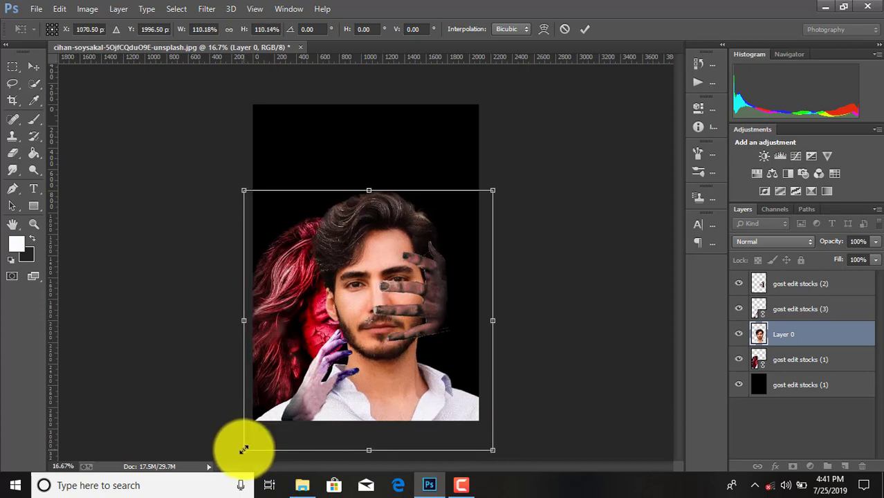
pyautogui.click(584, 30)
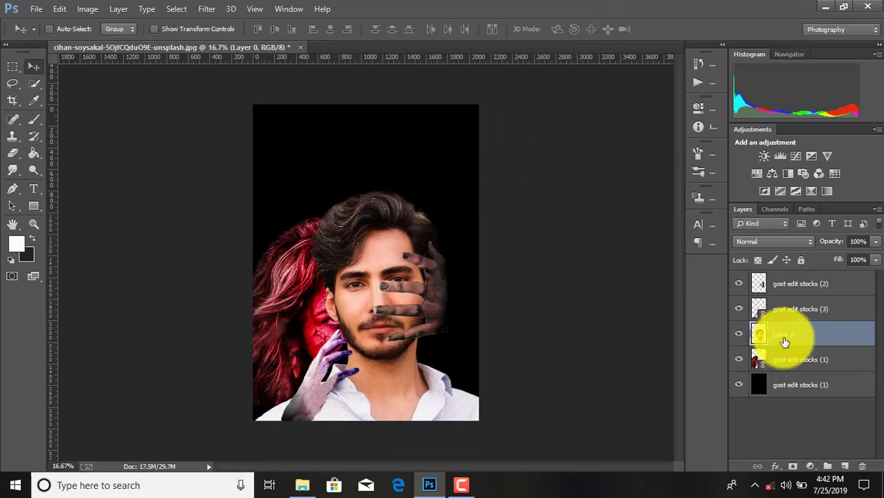
# Nudge the red-haired woman layer down, enlarge it slightly and tilt it counterclockwise.
pyautogui.click(785, 365)
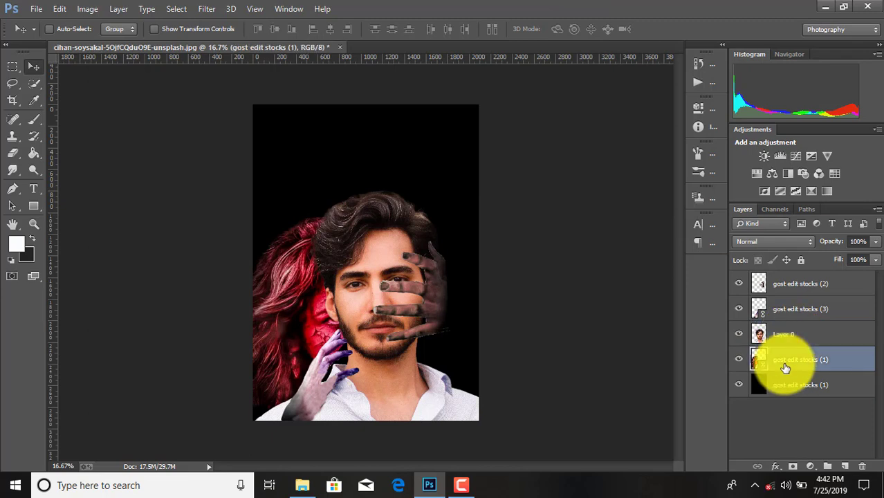
pyautogui.hotkey('ctrl', 't')
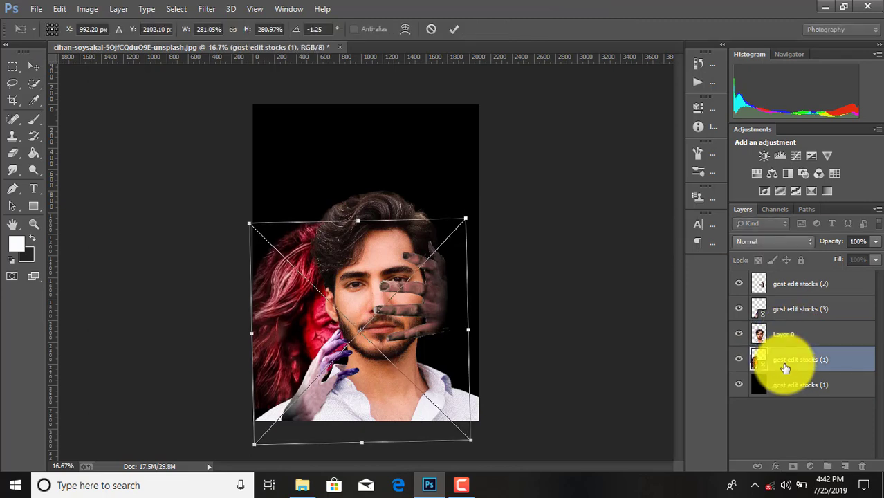
pyautogui.press('Down')
pyautogui.press('Down')
pyautogui.press('Down')
pyautogui.press('Right')
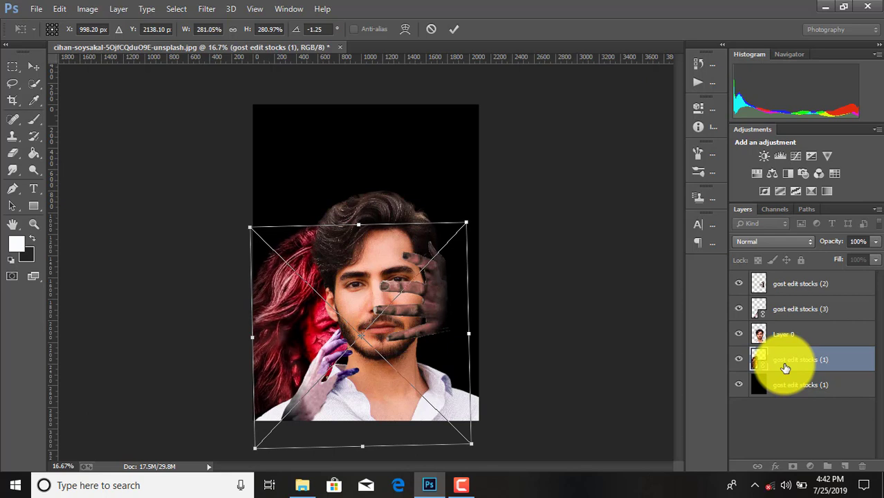
pyautogui.press('Left')
pyautogui.press('Down')
pyautogui.press('Down')
pyautogui.press('Down')
pyautogui.press('Down')
pyautogui.press('Down')
pyautogui.press('Down')
pyautogui.press('Down')
pyautogui.press('Down')
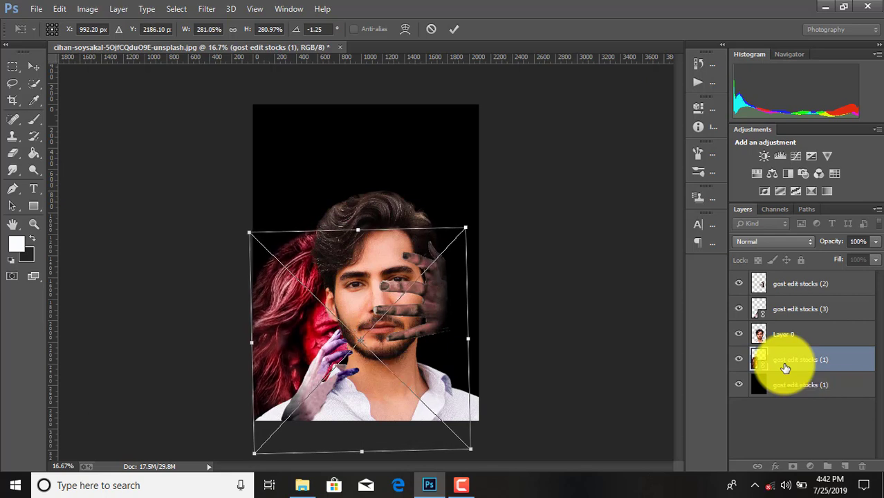
pyautogui.press('Right')
pyautogui.press('Down')
pyautogui.press('Down')
pyautogui.press('Down')
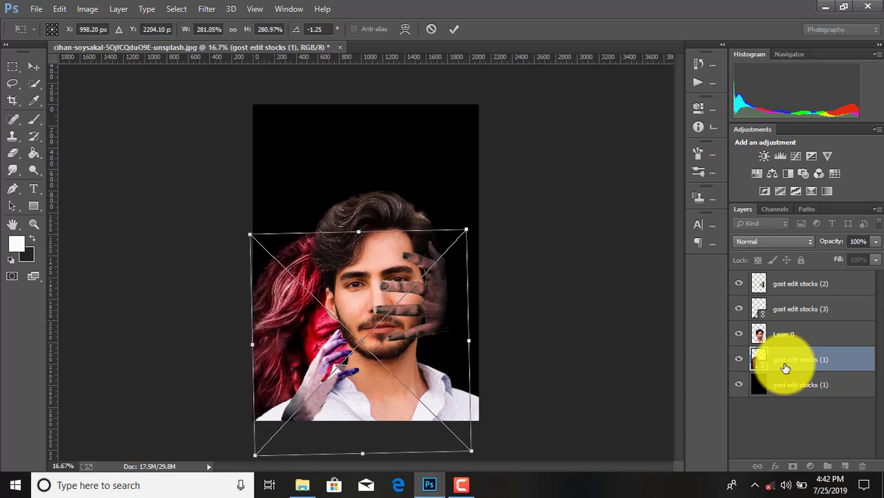
pyautogui.press('Up')
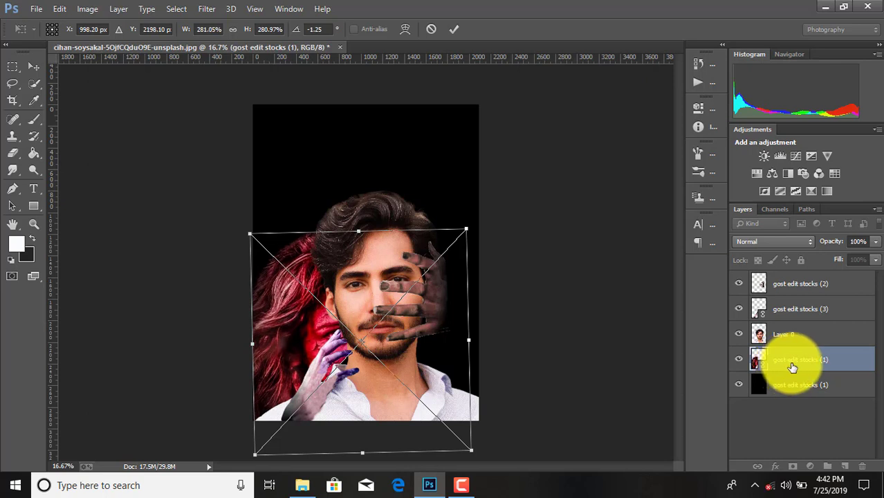
pyautogui.moveTo(249, 233); pyautogui.dragTo(243, 228)
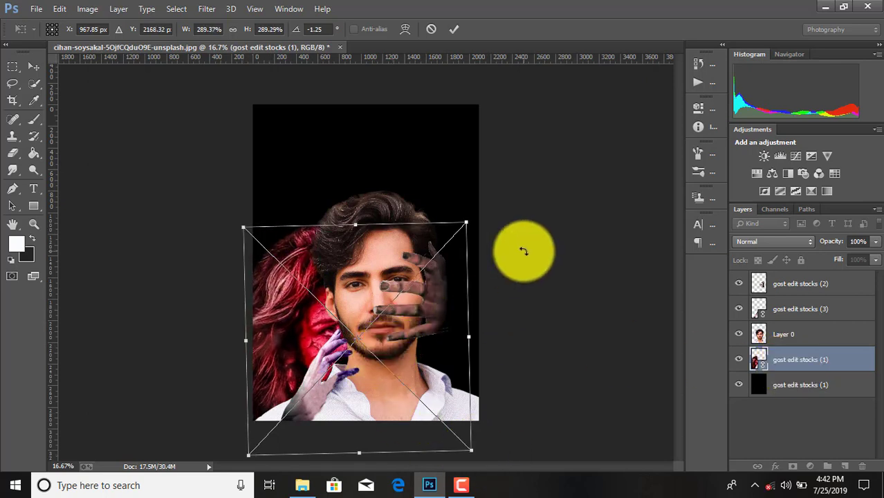
pyautogui.moveTo(520, 251); pyautogui.dragTo(507, 241)
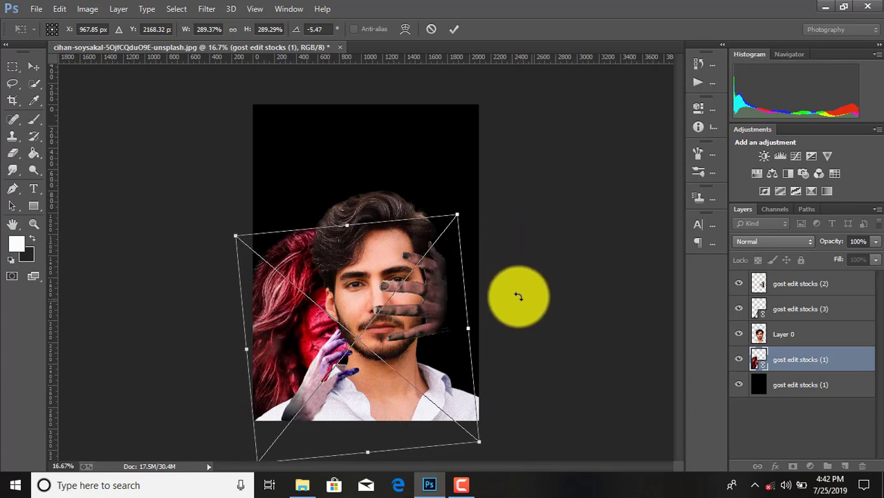
pyautogui.click(454, 29)
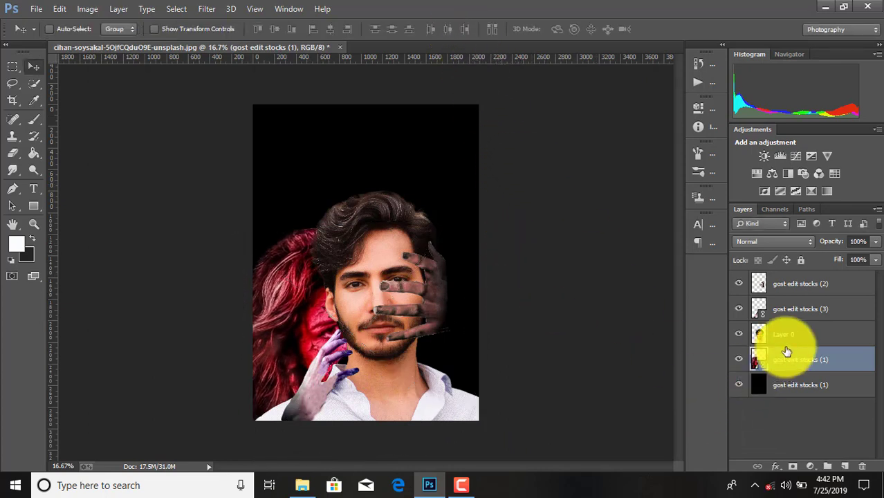
# Nudge the purple hand right, then scale the grey hand to about 115%, tilted -2.04°, over the face.
pyautogui.click(792, 307)
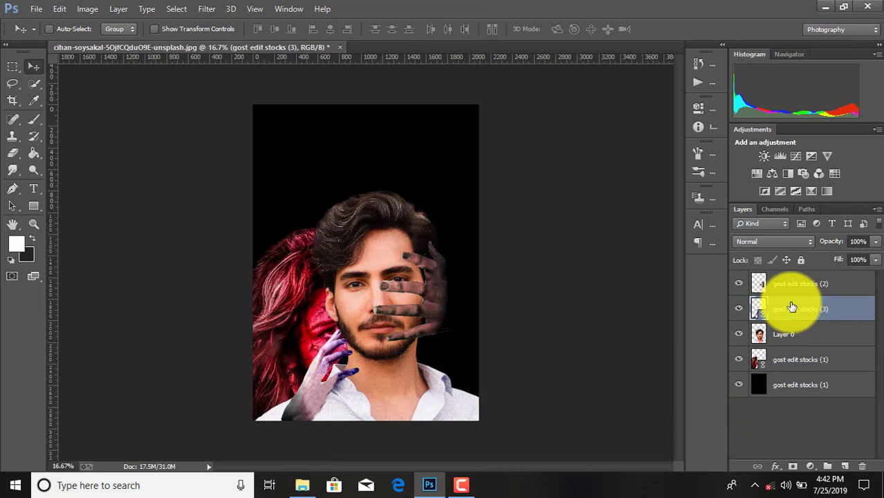
pyautogui.press('Right')
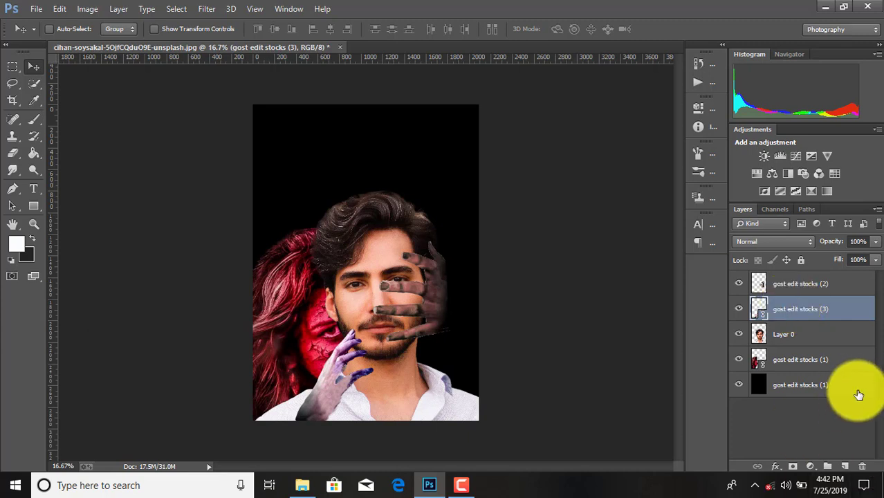
pyautogui.click(802, 289)
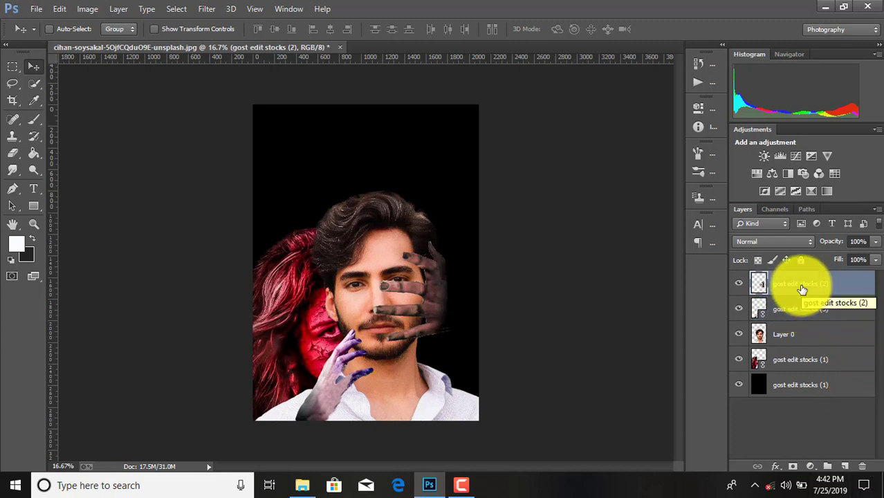
pyautogui.hotkey('ctrl', 't')
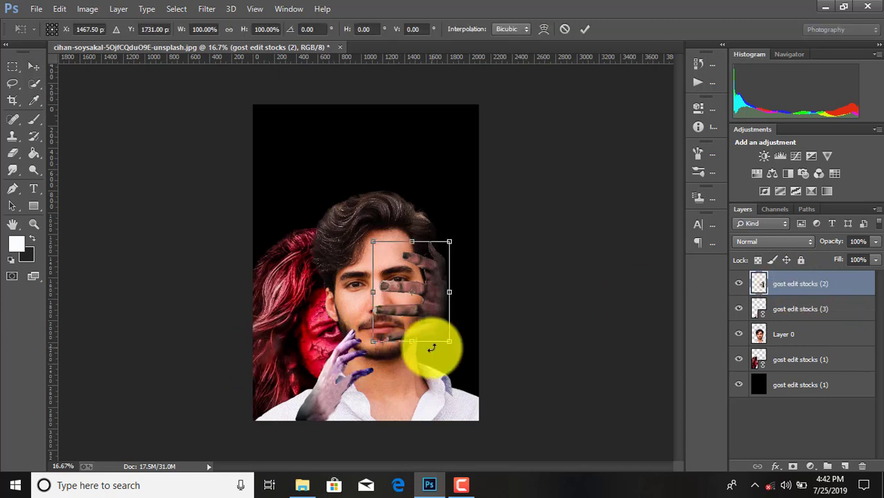
pyautogui.moveTo(371, 343); pyautogui.dragTo(367, 347)
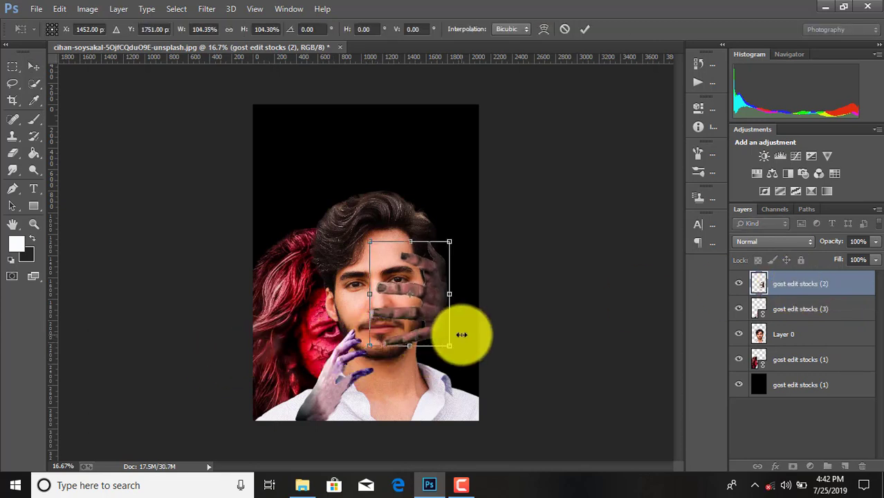
pyautogui.moveTo(458, 336); pyautogui.dragTo(483, 315)
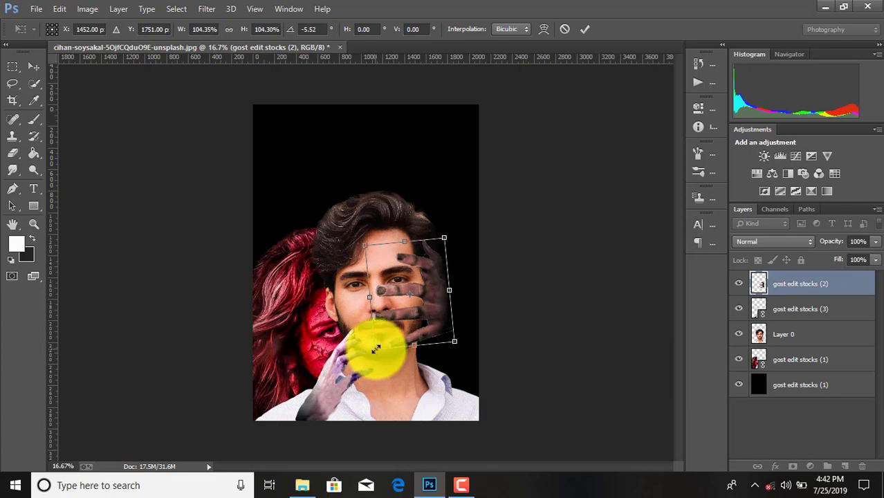
pyautogui.moveTo(374, 349); pyautogui.dragTo(371, 353)
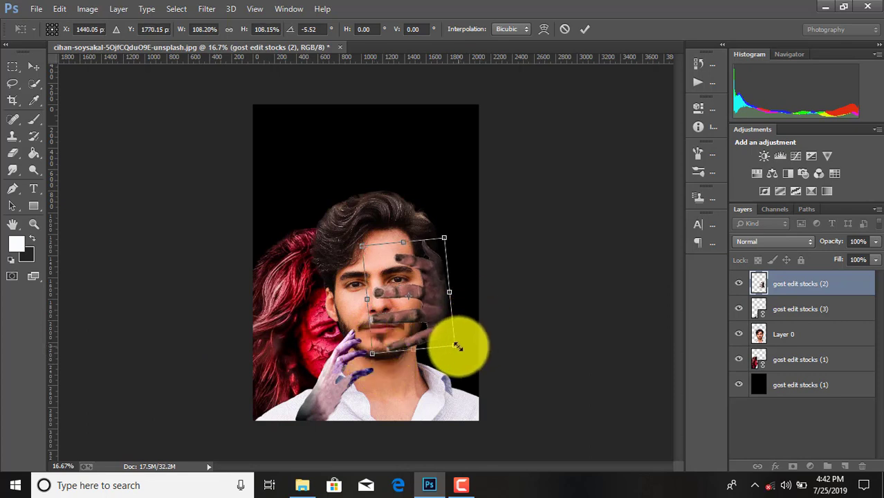
pyautogui.moveTo(457, 346); pyautogui.dragTo(459, 354)
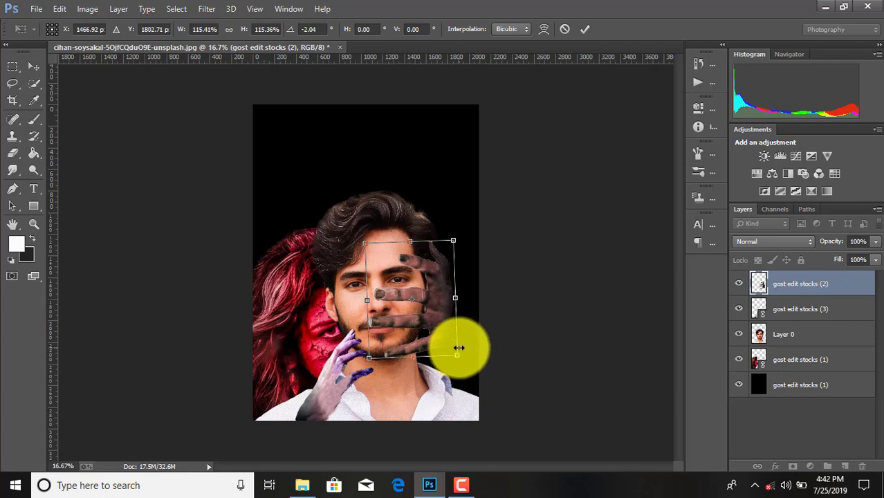
pyautogui.hotkey('shift', 'Right')
pyautogui.hotkey('shift', 'Right')
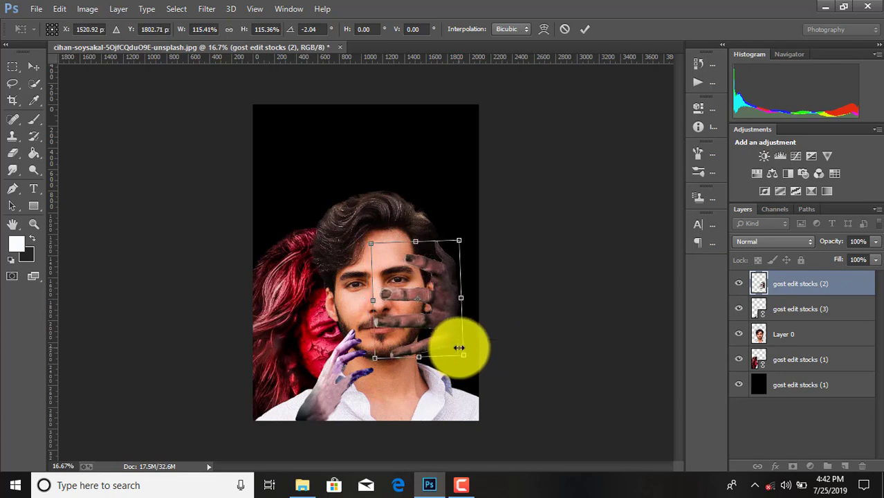
pyautogui.press('Up')
pyautogui.press('Up')
pyautogui.press('Up')
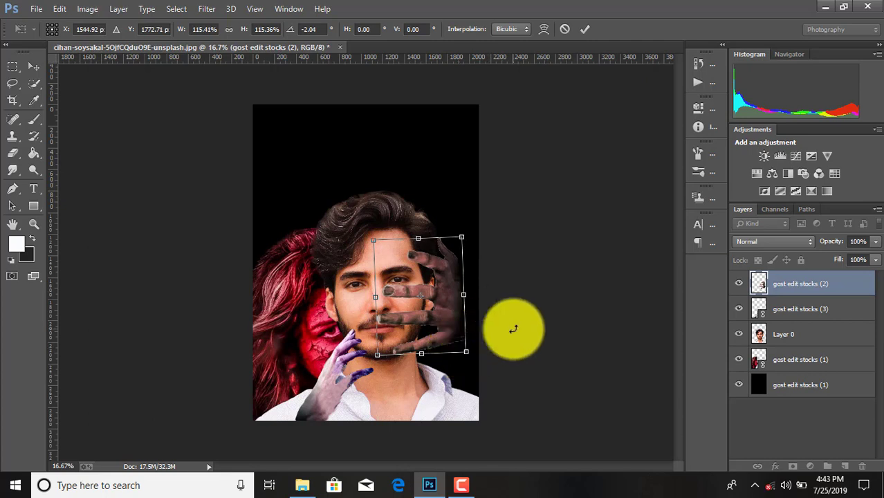
pyautogui.press('Down')
pyautogui.press('Down')
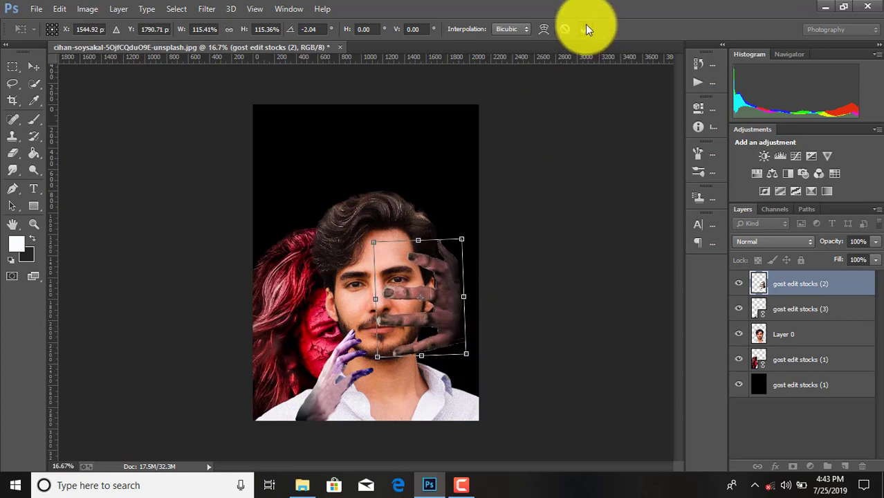
pyautogui.click(585, 28)
# Crop the poster narrower to 1972 px wide from the right edge.
pyautogui.click(12, 100)
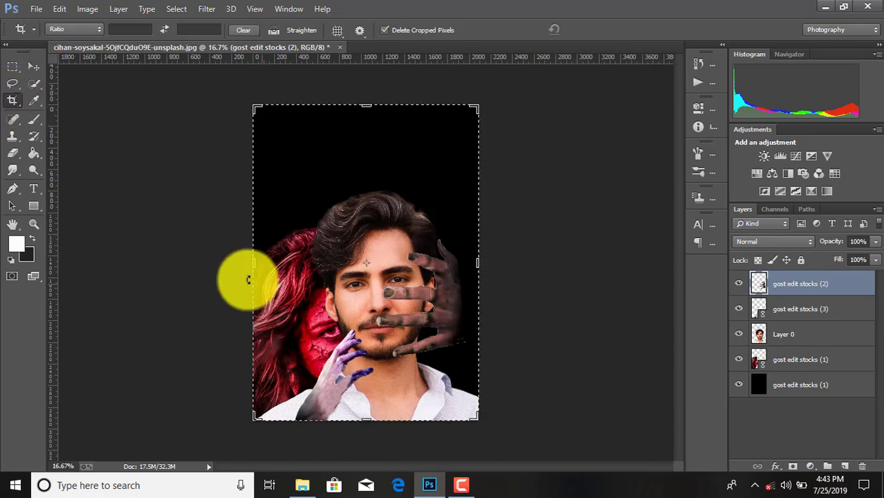
pyautogui.moveTo(479, 262); pyautogui.dragTo(473, 265)
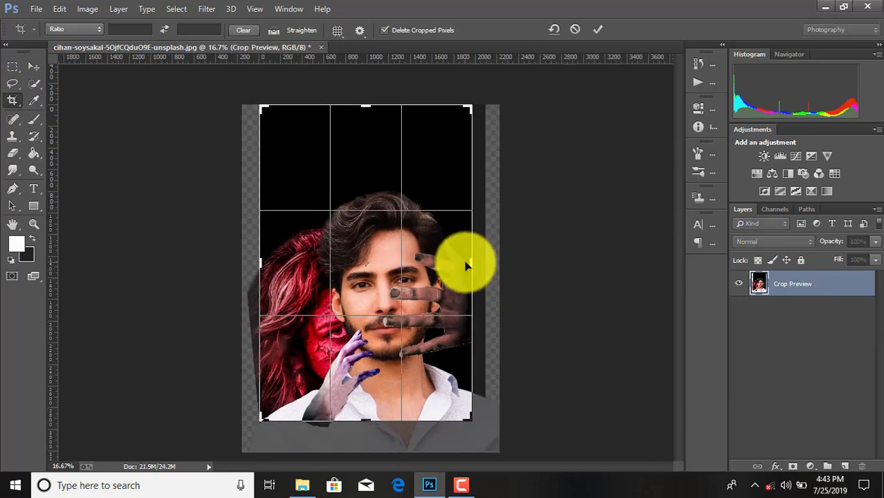
pyautogui.click(600, 29)
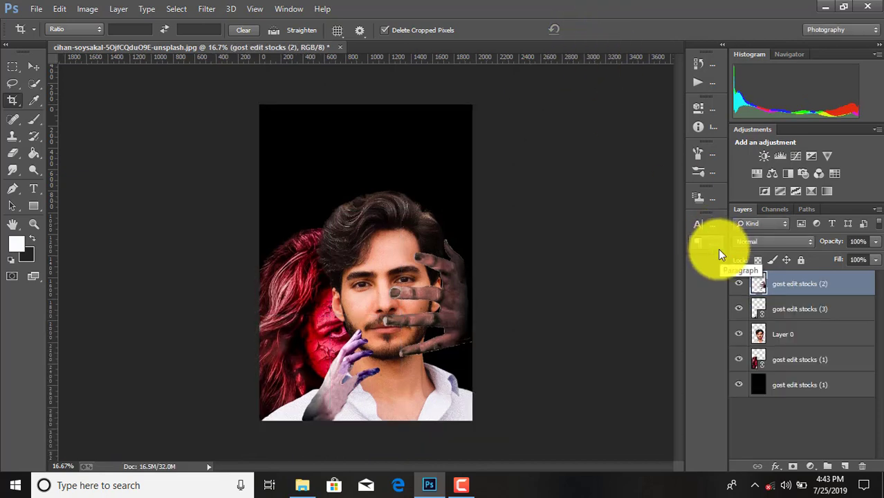
pyautogui.hotkey('ctrl', '+')
pyautogui.hotkey('ctrl', '-')
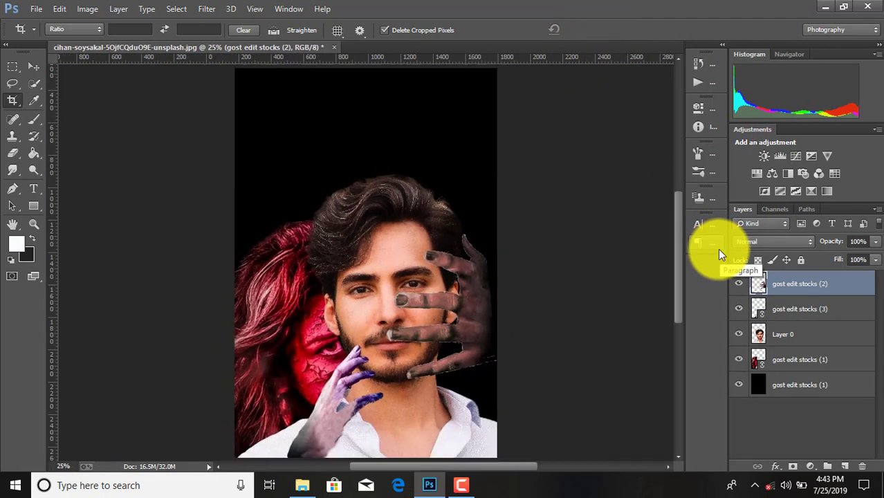
# Crop a strip off the poster's top to reduce black space above the hair.
pyautogui.click(13, 101)
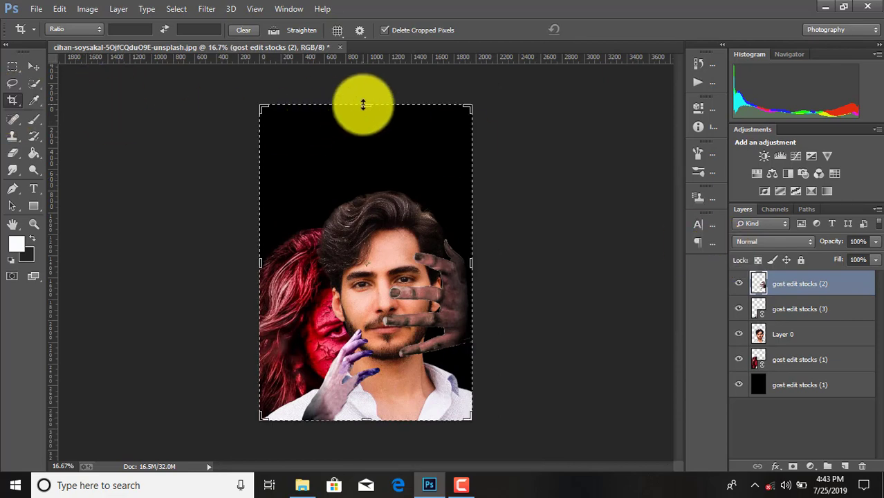
pyautogui.moveTo(364, 106)
pyautogui.mouseDown()
pyautogui.moveTo(364, 121)
pyautogui.moveTo(363, 113)
pyautogui.mouseUp()
pyautogui.click(596, 34)
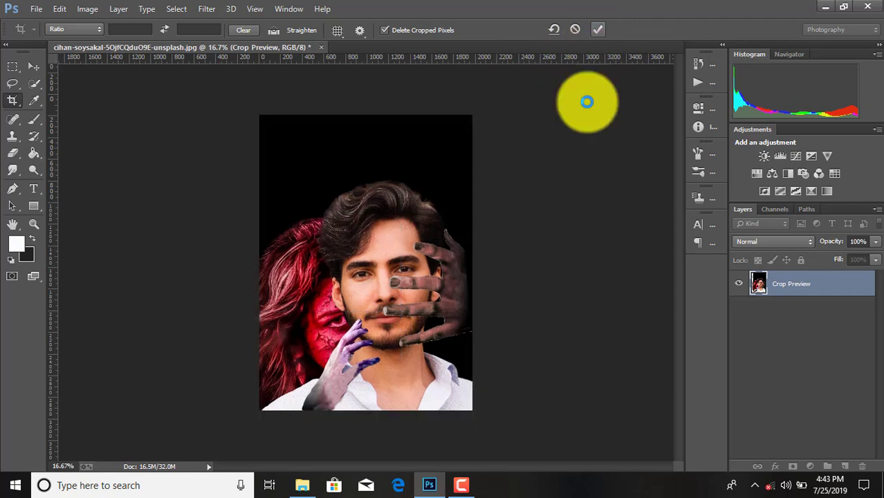
pyautogui.hotkey('ctrl', '+')
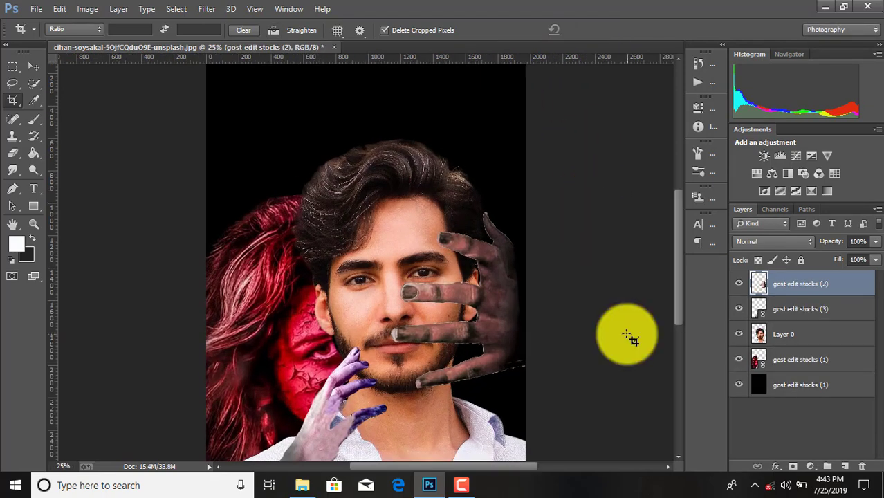
pyautogui.scroll(1, 626, 332)
pyautogui.scroll(1, 665, 361)
pyautogui.scroll(-1, 663, 361)
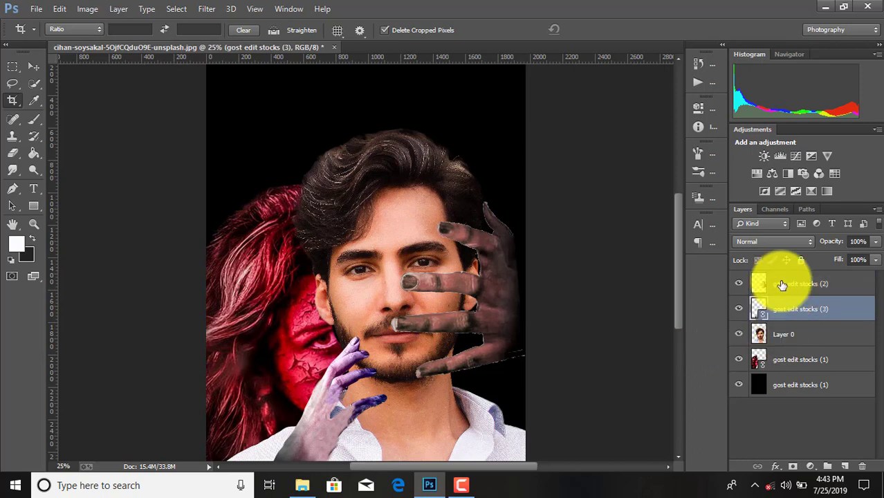
# Enlarge the dark hand further across the man's face.
pyautogui.hotkey('ctrl', 't')
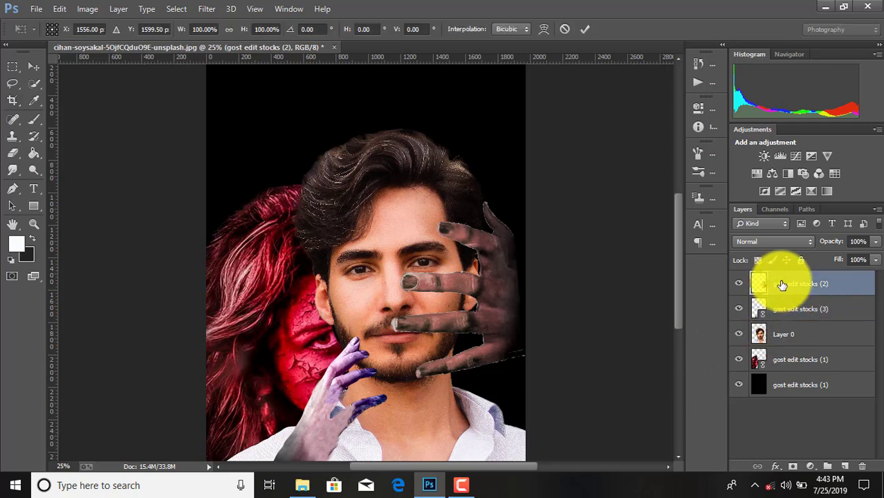
pyautogui.moveTo(525, 202); pyautogui.dragTo(543, 195)
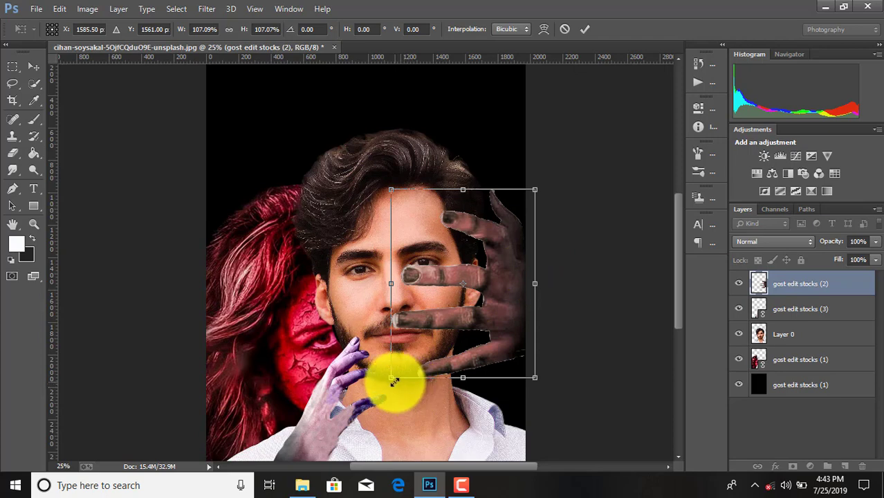
pyautogui.moveTo(393, 381); pyautogui.dragTo(385, 391)
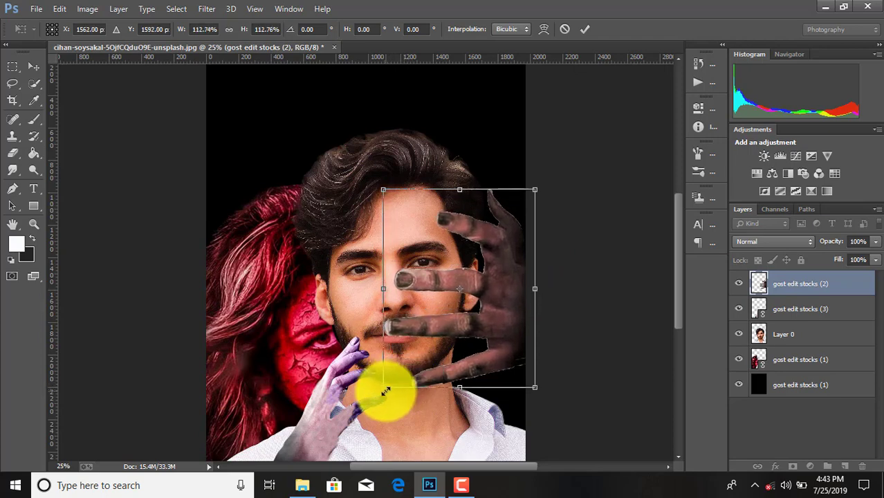
pyautogui.moveTo(386, 392); pyautogui.dragTo(380, 397)
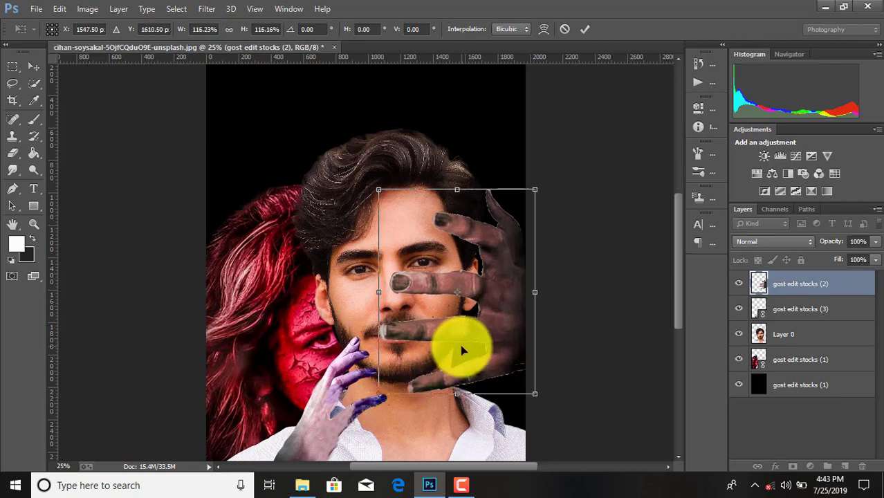
pyautogui.moveTo(458, 346)
pyautogui.mouseDown()
pyautogui.moveTo(462, 356)
pyautogui.moveTo(450, 362)
pyautogui.mouseUp()
pyautogui.click(584, 29)
pyautogui.press('c')
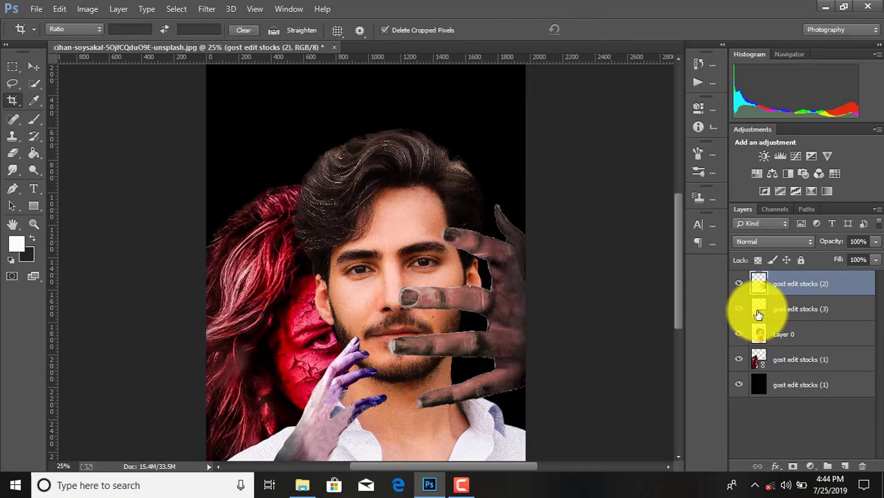
# Enlarge the purple hand to about 262% so it reaches the man's chin.
pyautogui.click(776, 311)
pyautogui.hotkey('ctrl', 't')
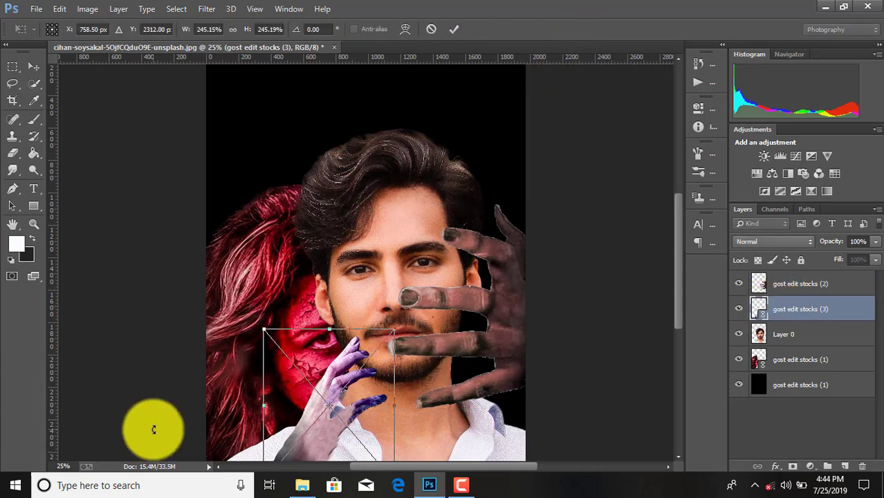
pyautogui.moveTo(397, 334); pyautogui.dragTo(410, 325)
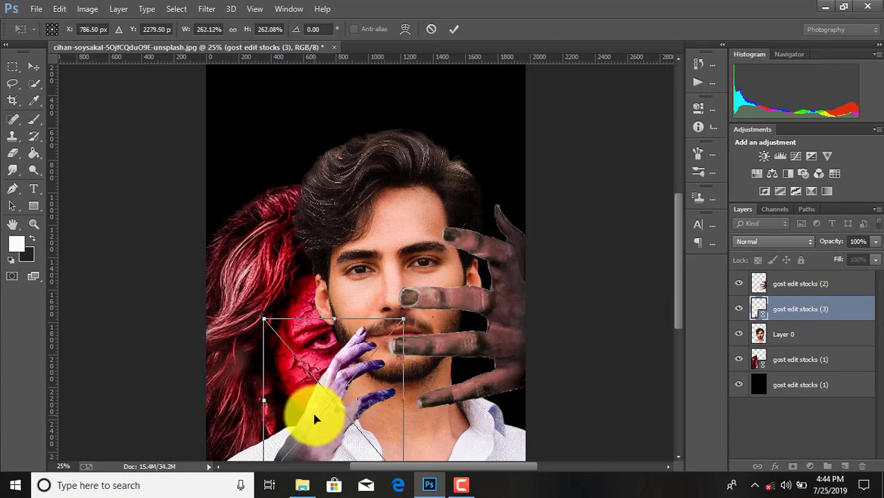
pyautogui.click(454, 29)
pyautogui.press('c')
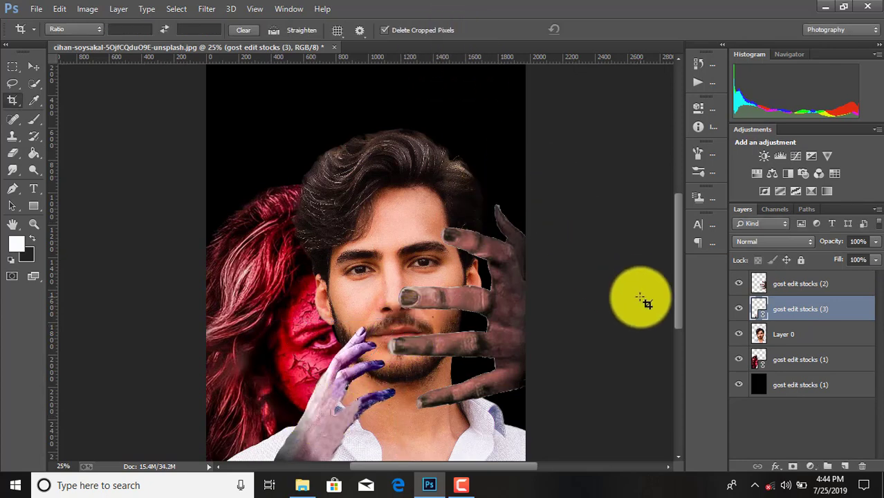
pyautogui.hotkey('ctrl', '-')
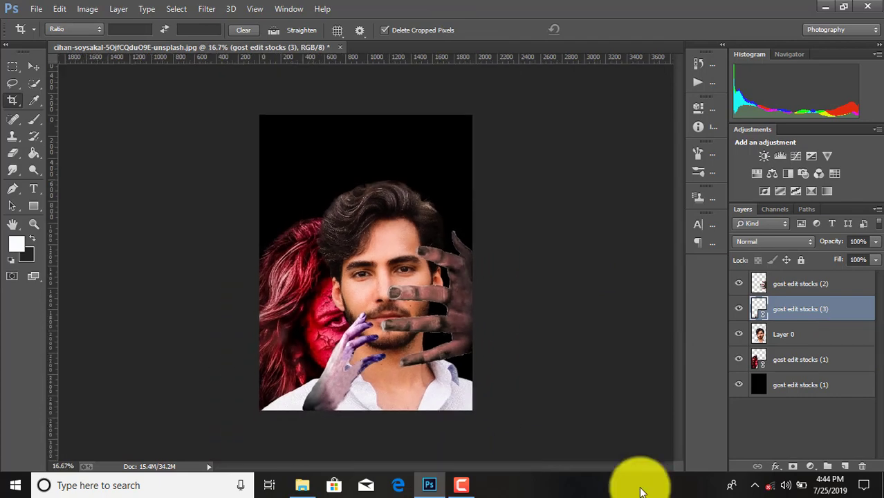
# Apply Hue/Saturation with Saturation -47 to the man's Layer 0.
pyautogui.click(775, 342)
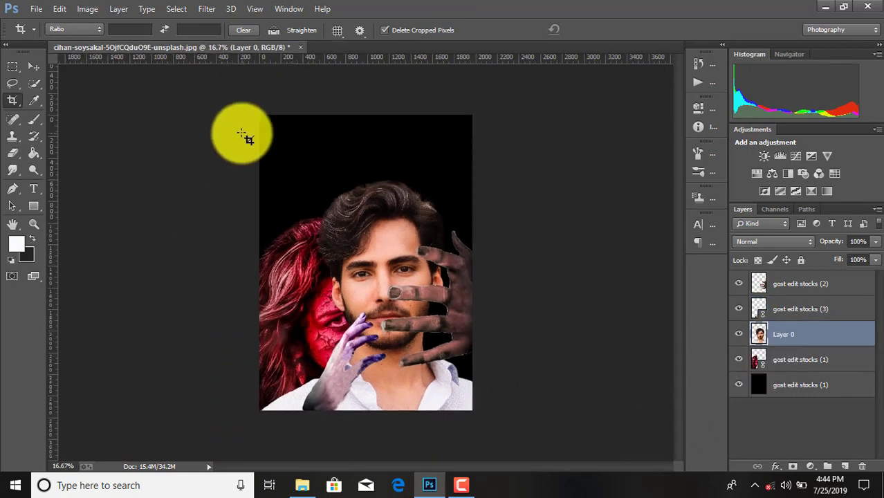
pyautogui.click(122, 9)
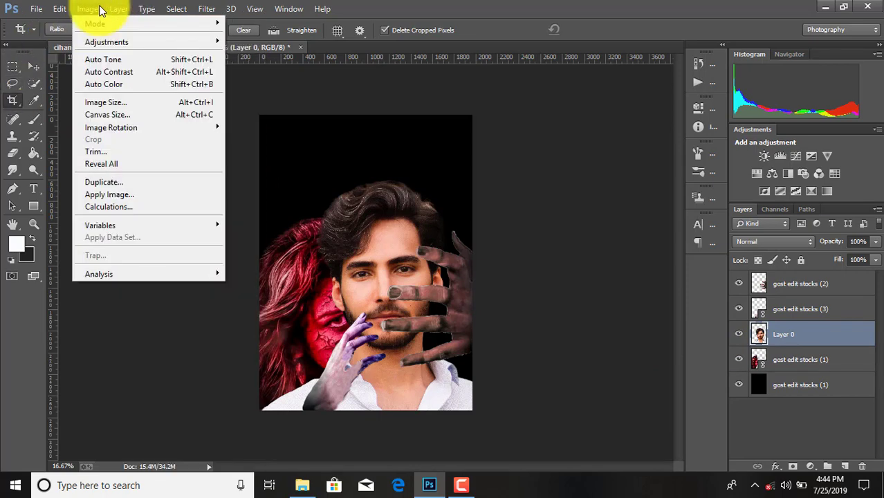
pyautogui.moveTo(106, 42)
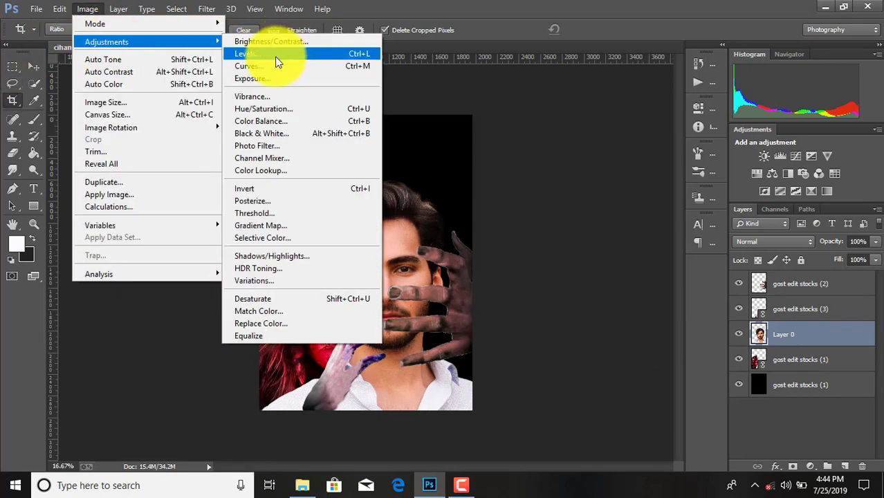
pyautogui.click(265, 107)
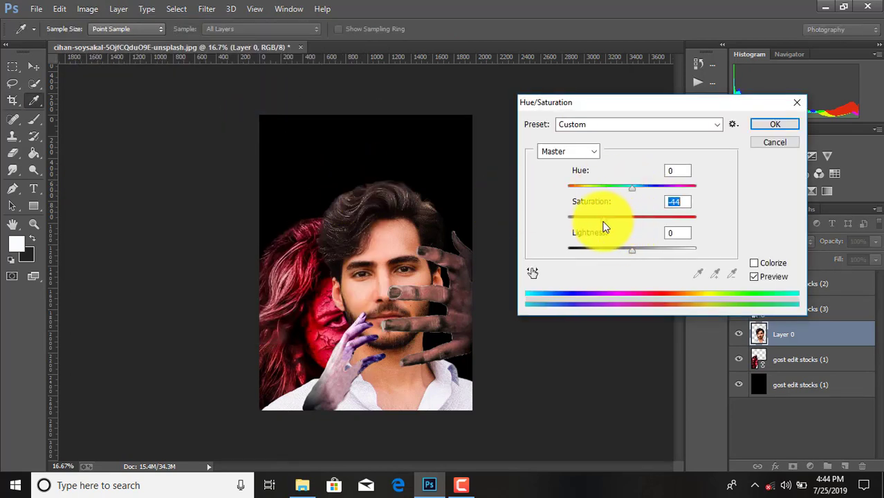
pyautogui.moveTo(596, 223); pyautogui.dragTo(602, 223)
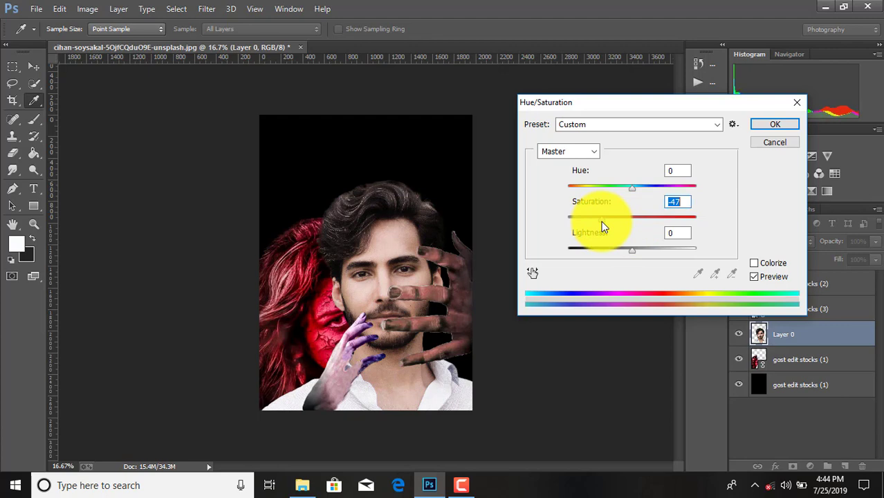
pyautogui.click(778, 124)
pyautogui.press('c')
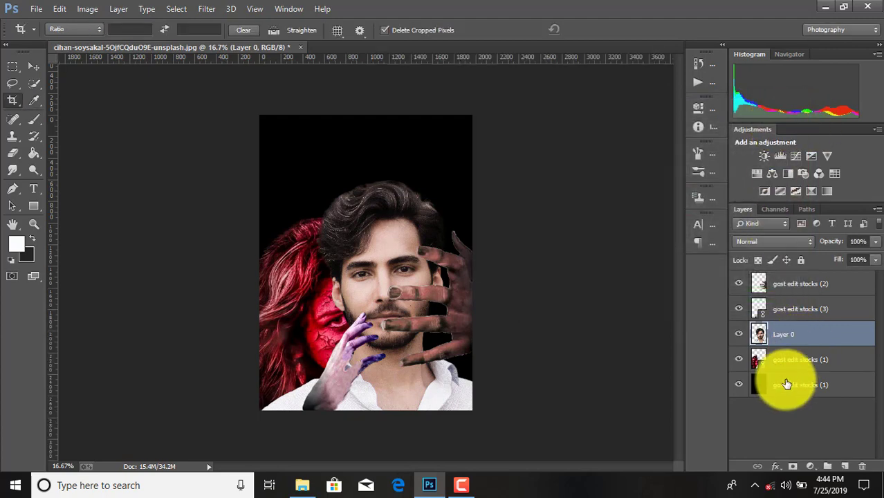
pyautogui.click(786, 386)
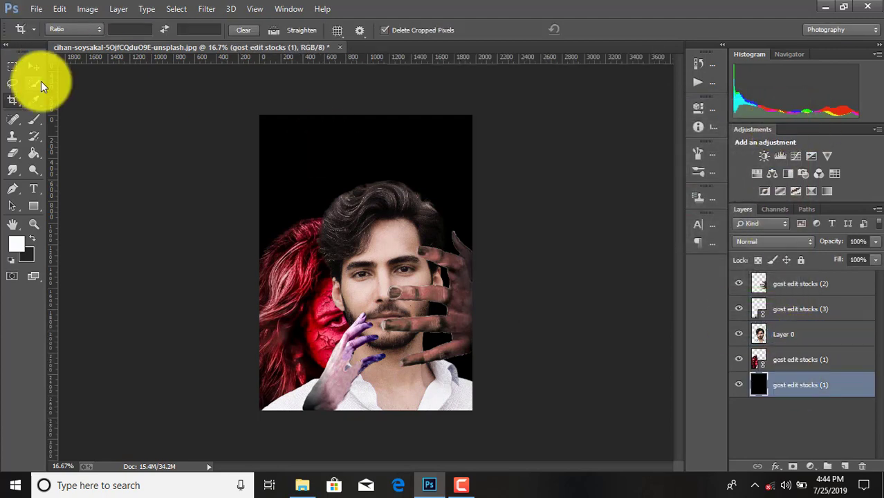
# Place the smoky gradient image from the Youtube Stocks folder above the black background.
pyautogui.click(34, 66)
pyautogui.click(38, 9)
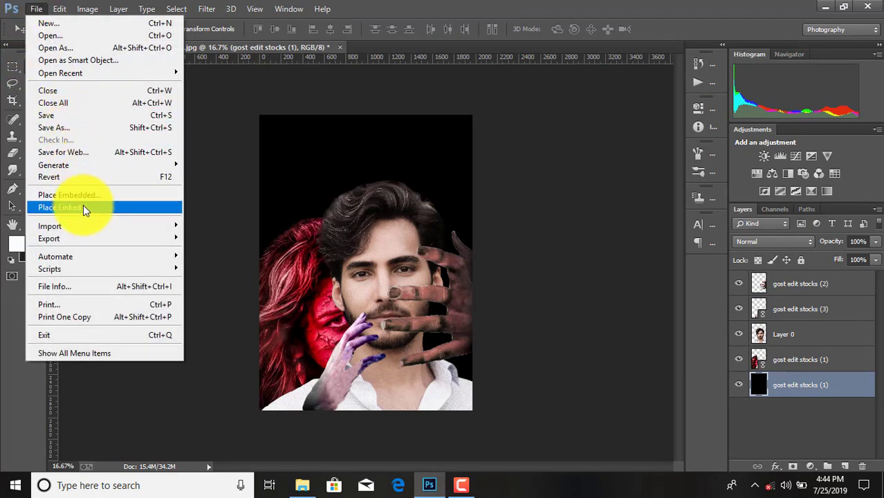
pyautogui.click(83, 205)
pyautogui.scroll(-3, 327, 195)
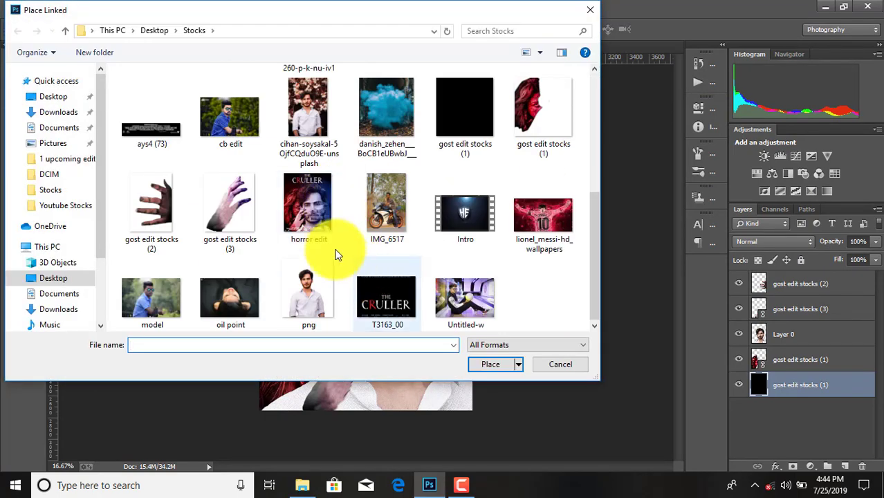
pyautogui.click(55, 205)
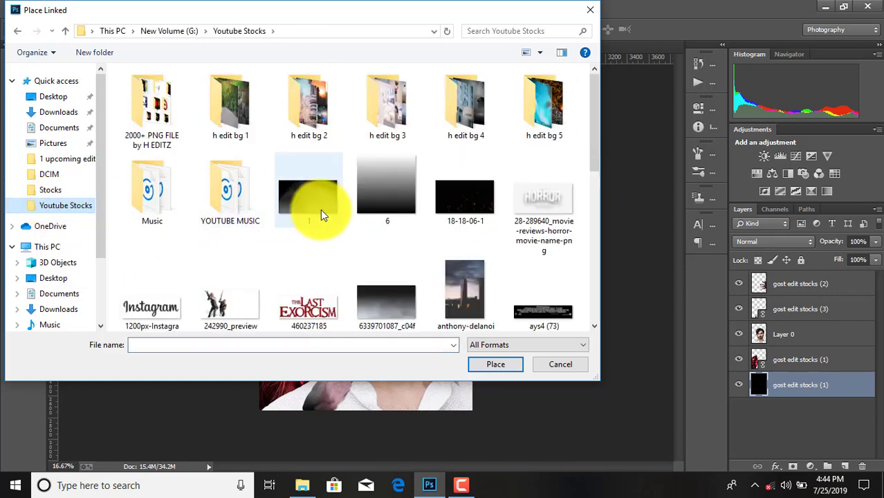
pyautogui.doubleClick(318, 206)
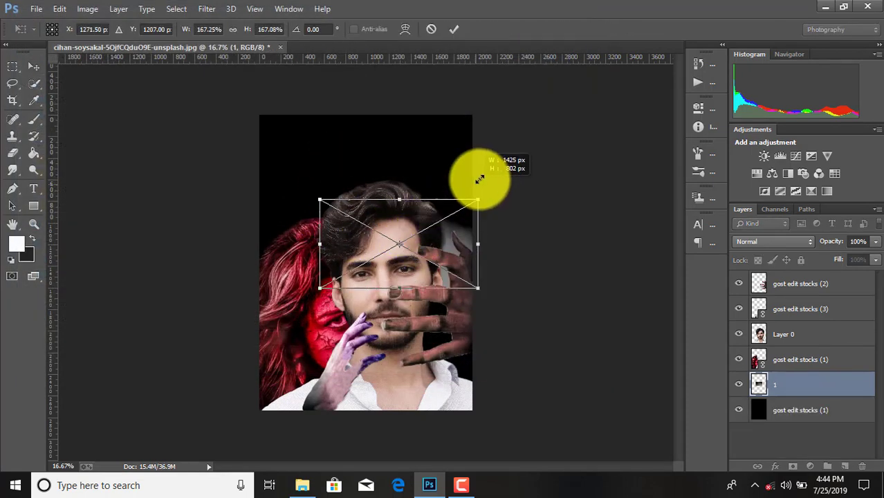
# Stretch the smoke image over the poster's top and down across the face.
pyautogui.moveTo(416, 235); pyautogui.dragTo(485, 197)
pyautogui.moveTo(321, 197); pyautogui.dragTo(247, 156)
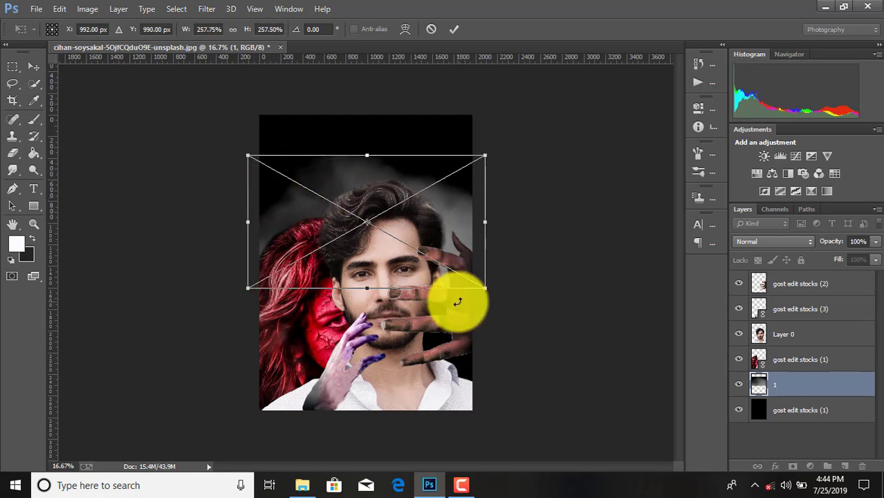
pyautogui.moveTo(477, 290); pyautogui.dragTo(484, 385)
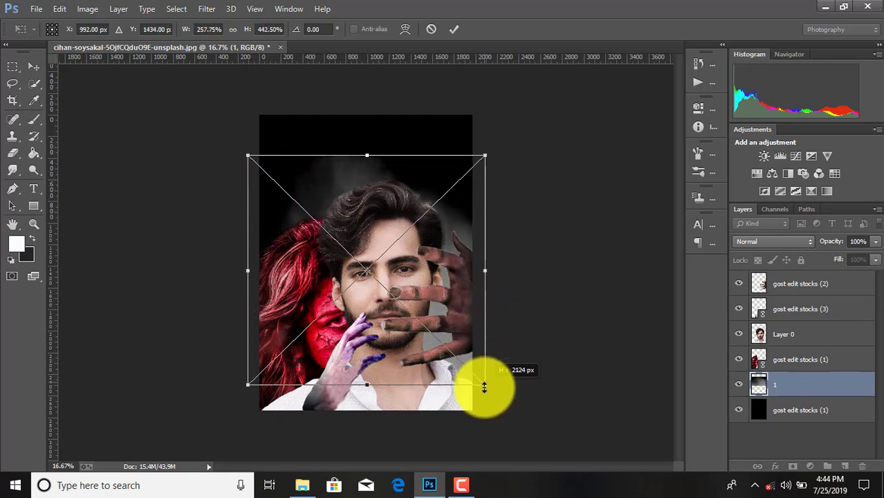
pyautogui.moveTo(485, 155); pyautogui.dragTo(509, 132)
pyautogui.moveTo(243, 136); pyautogui.dragTo(230, 132)
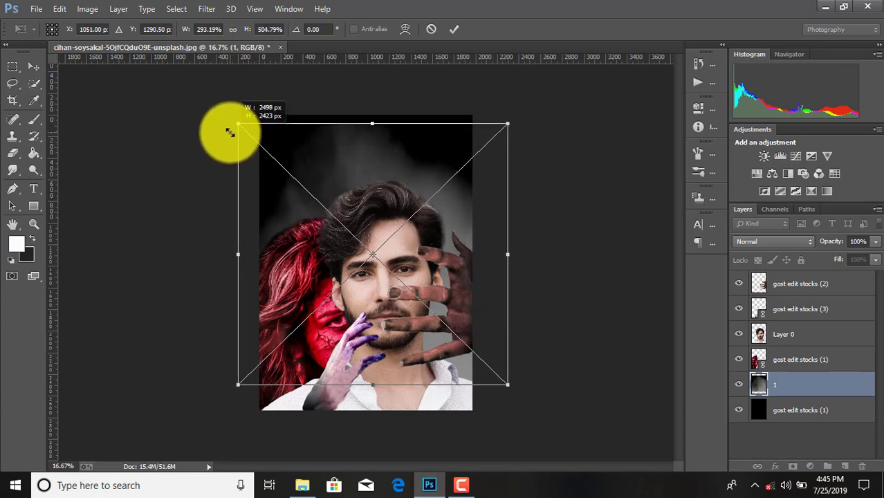
pyautogui.click(454, 29)
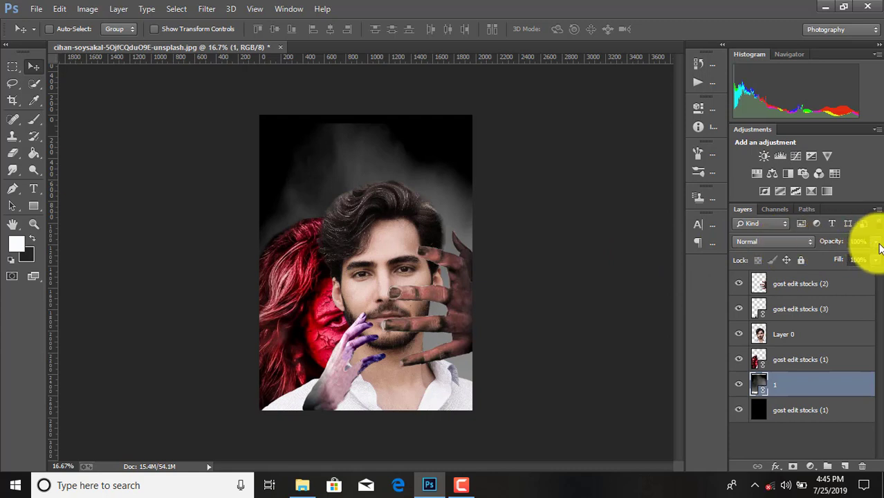
# Set the smoke layer's opacity to 63% and rasterize it.
pyautogui.moveTo(842, 260); pyautogui.dragTo(850, 256)
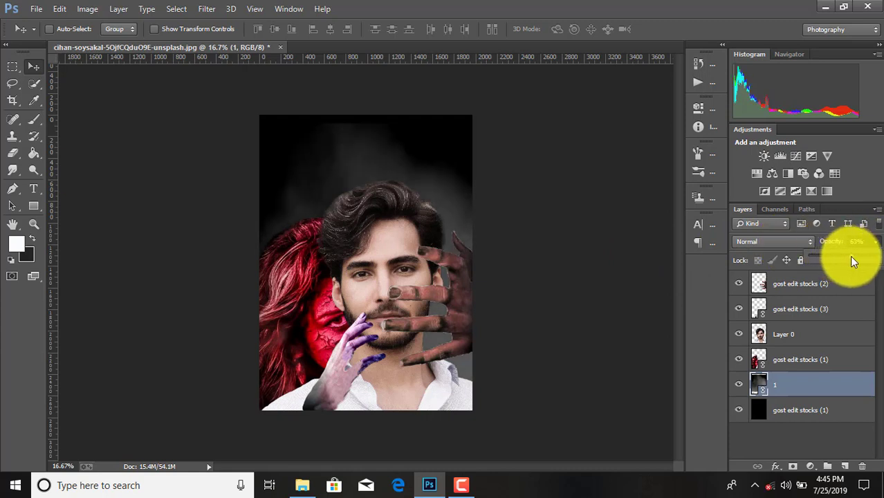
pyautogui.click(13, 153)
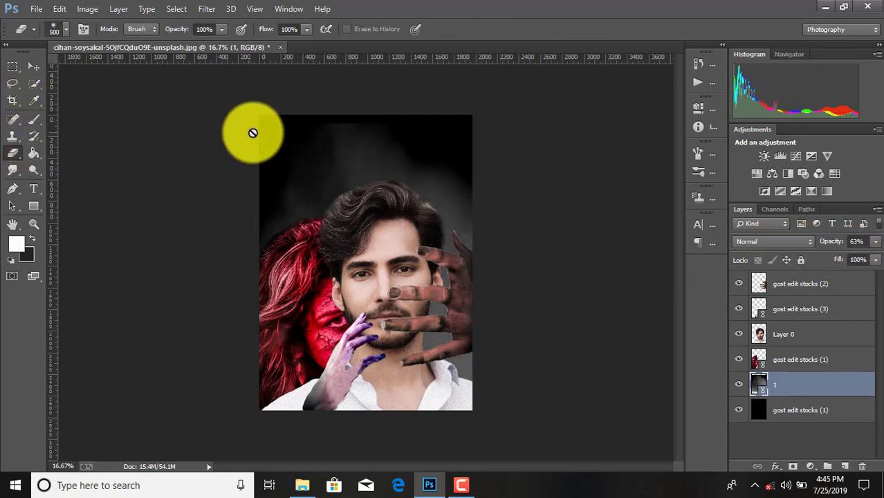
pyautogui.rightClick(767, 385)
pyautogui.click(546, 243)
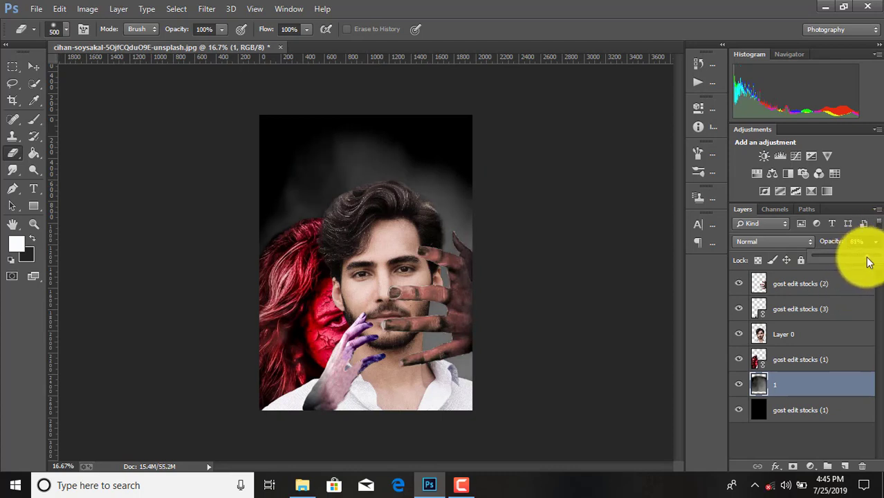
# Select the top dark hand layer and start, then cancel, a Solid Color fill layer.
pyautogui.click(807, 291)
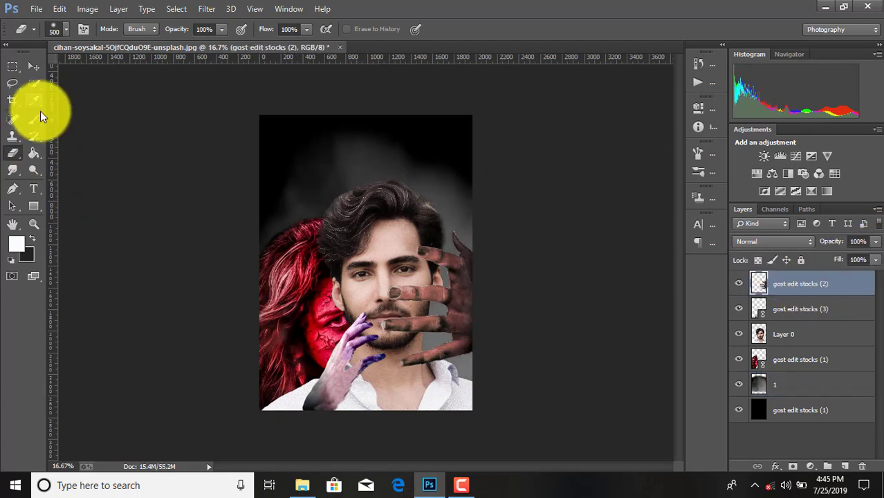
pyautogui.click(34, 67)
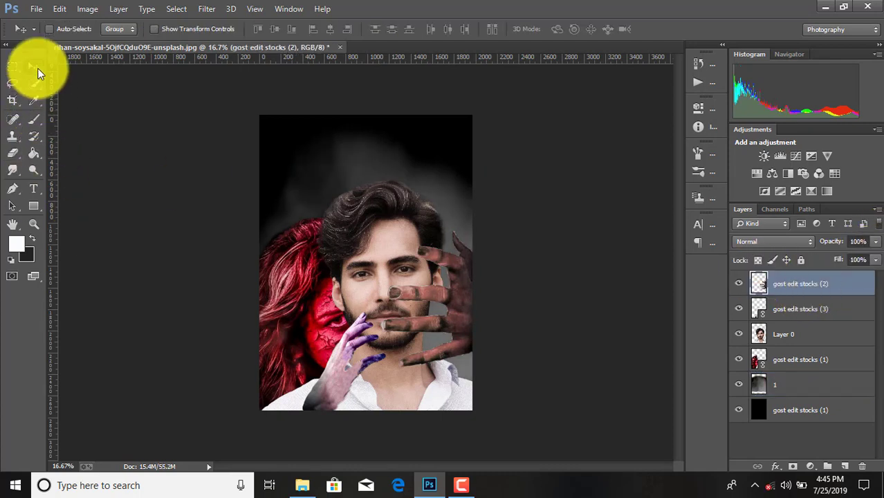
pyautogui.click(811, 467)
pyautogui.click(785, 188)
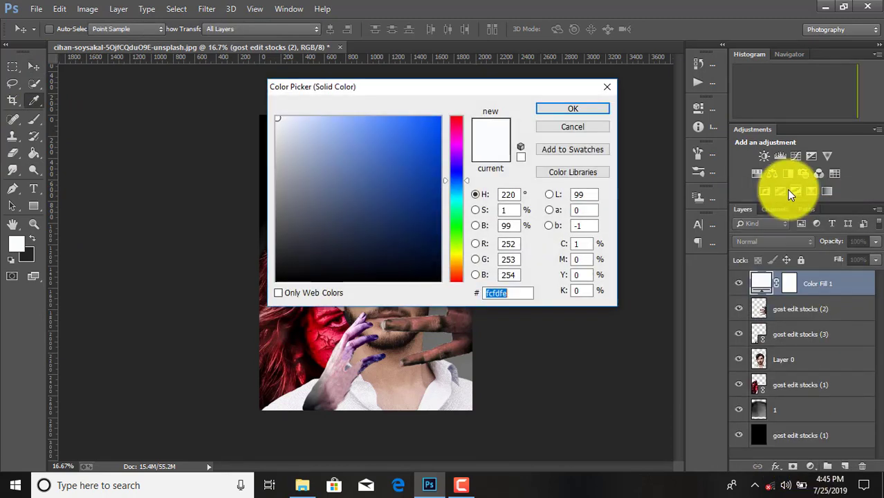
pyautogui.click(571, 128)
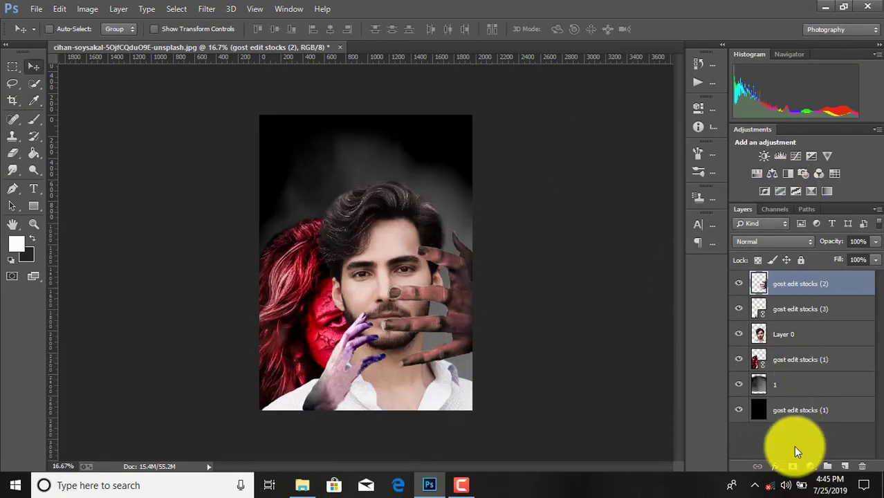
# Add a Gradient Fill layer with its left stop set to dark red #880903 fading to transparent.
pyautogui.click(807, 466)
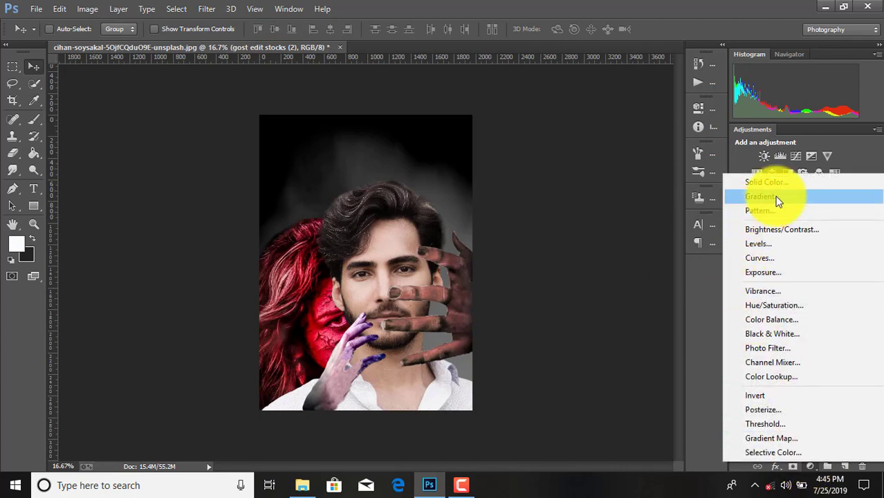
pyautogui.click(785, 200)
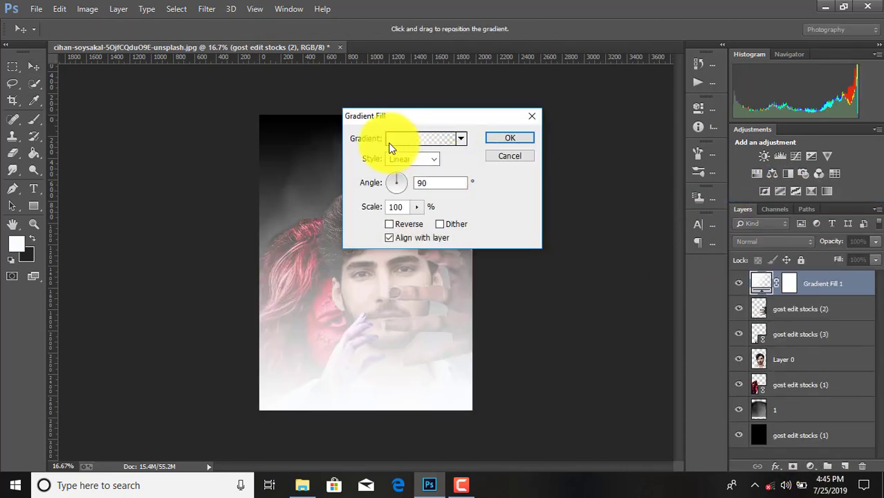
pyautogui.click(461, 139)
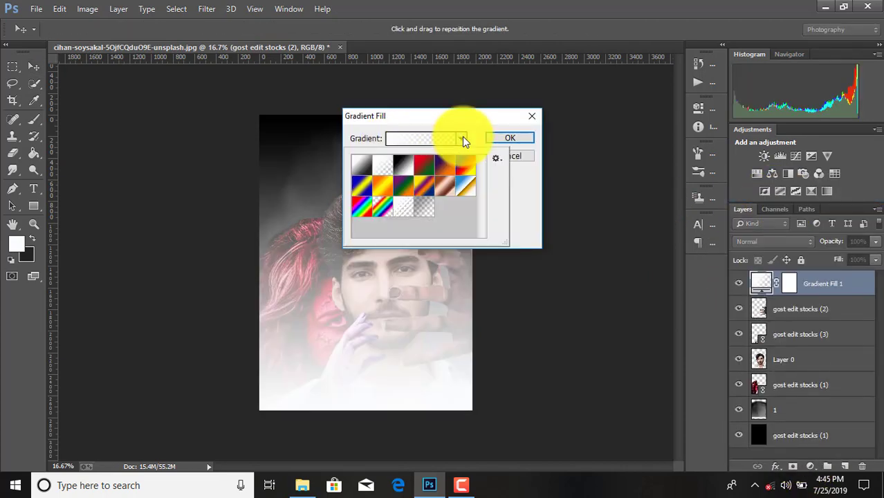
pyautogui.click(392, 138)
pyautogui.click(321, 279)
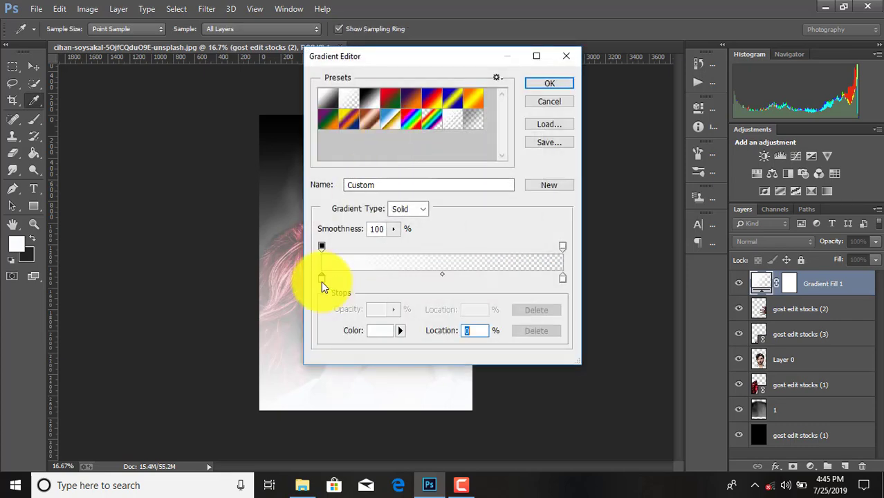
pyautogui.click(380, 329)
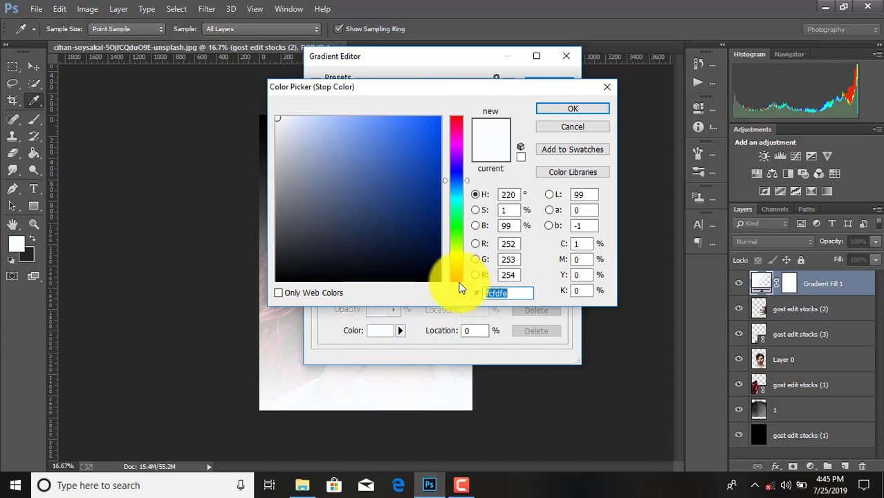
pyautogui.click(434, 182)
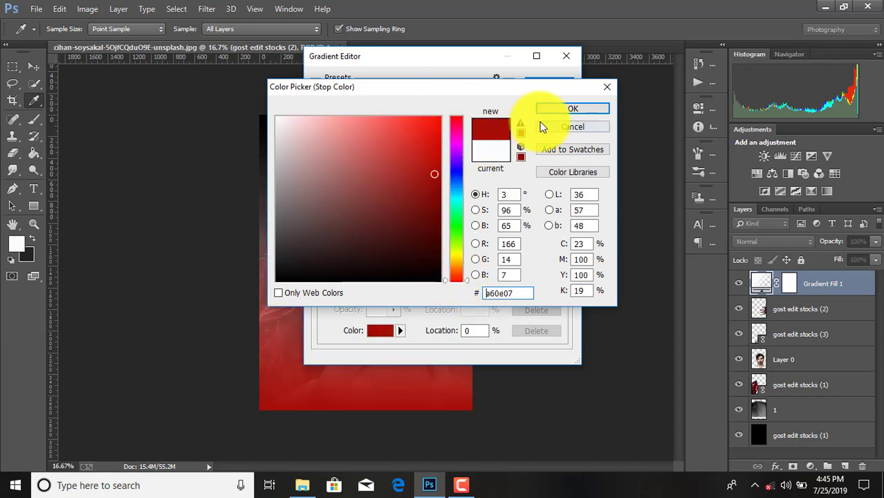
pyautogui.click(436, 196)
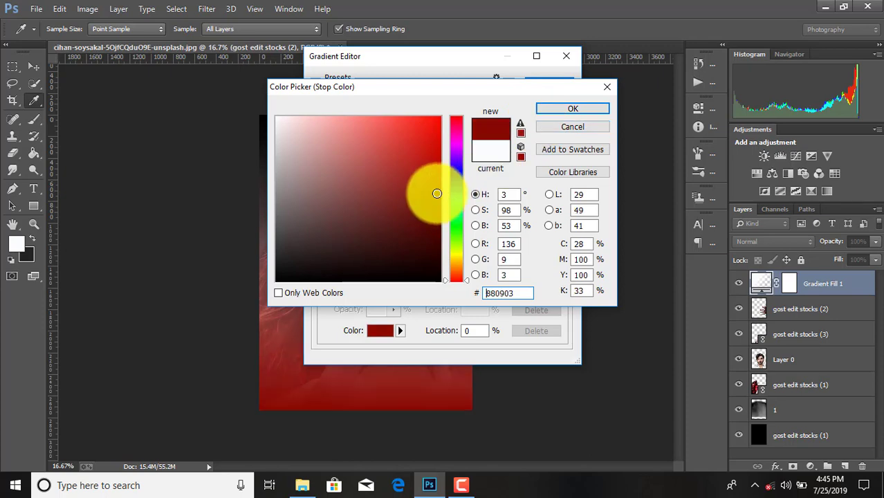
pyautogui.click(554, 109)
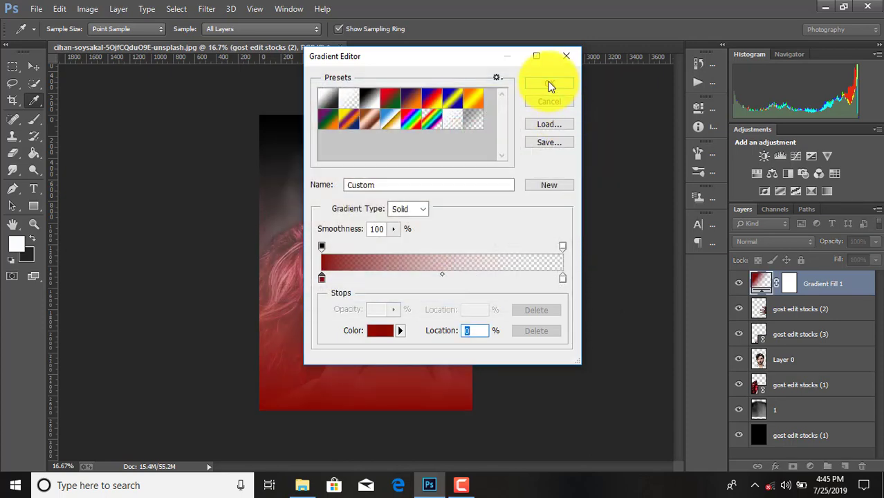
pyautogui.click(548, 82)
pyautogui.click(504, 142)
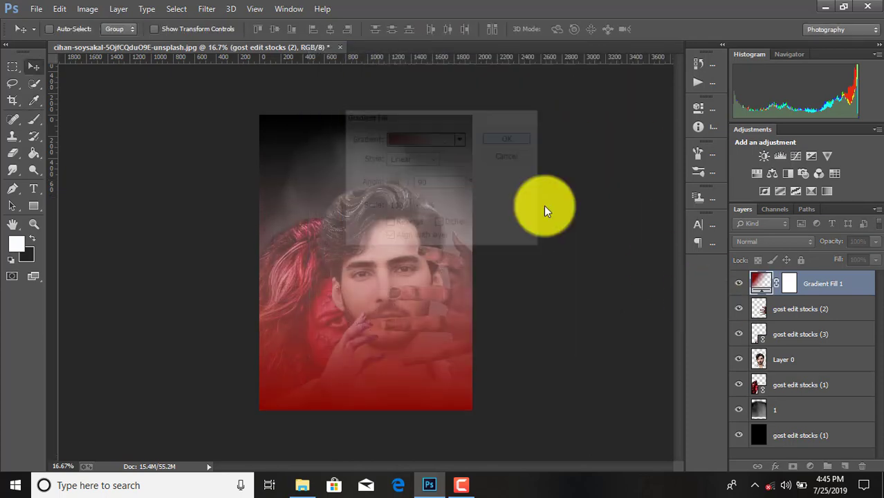
# Rotate the Gradient Fill 1 layer a quarter turn and set its blend mode to Color.
pyautogui.rightClick(807, 292)
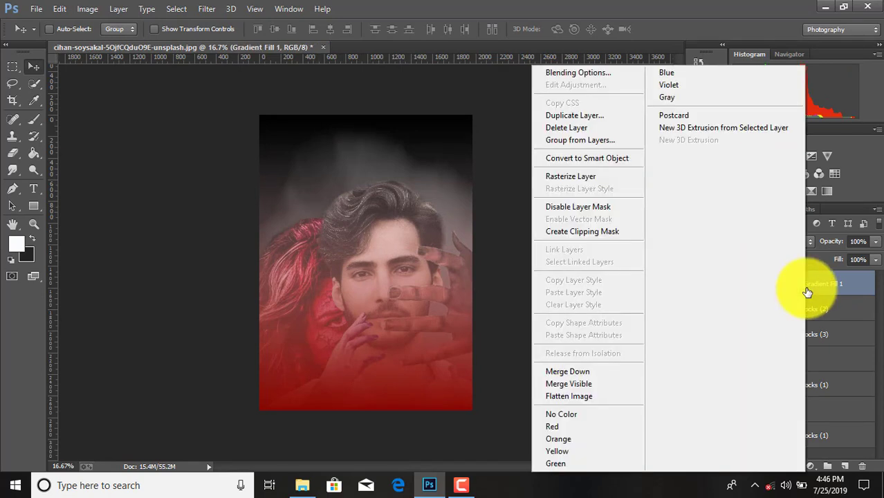
pyautogui.click(571, 176)
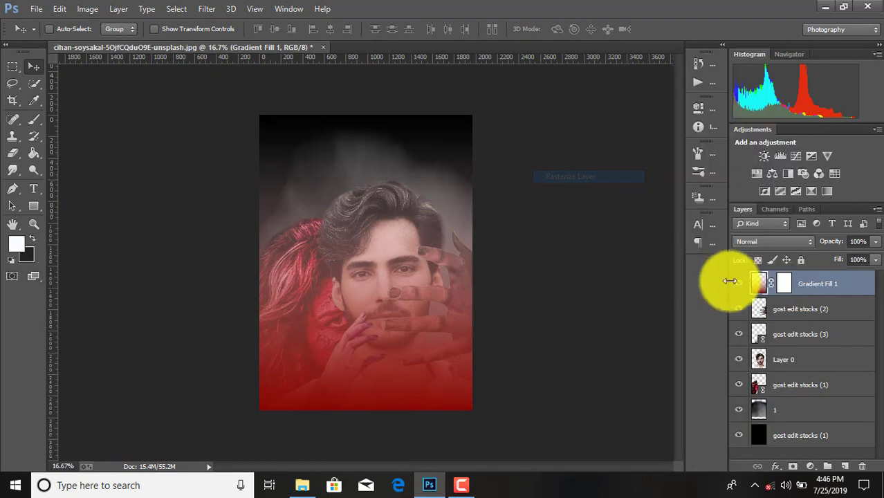
pyautogui.hotkey('ctrl', 't')
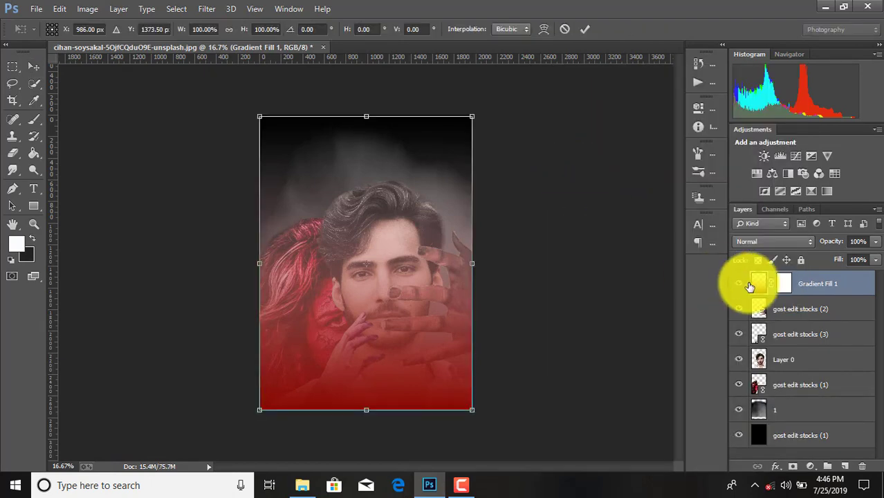
pyautogui.moveTo(557, 242)
pyautogui.mouseDown()
pyautogui.moveTo(482, 409)
pyautogui.moveTo(389, 421)
pyautogui.mouseUp()
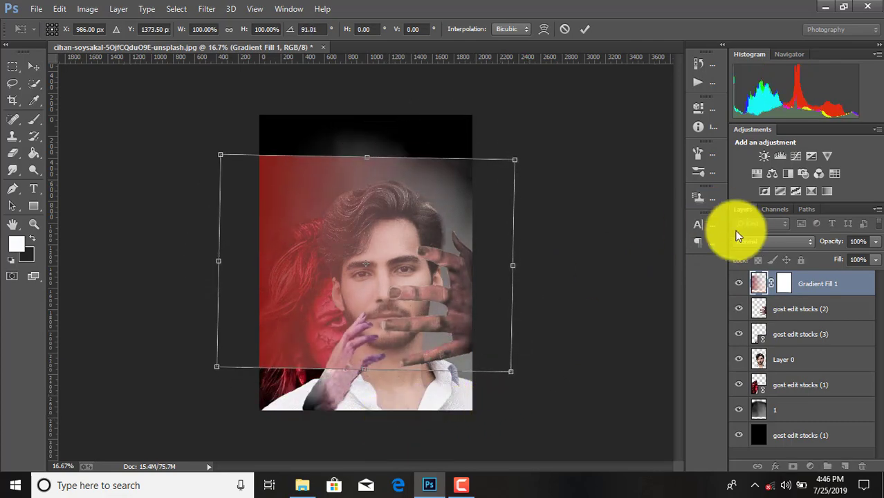
pyautogui.click(752, 240)
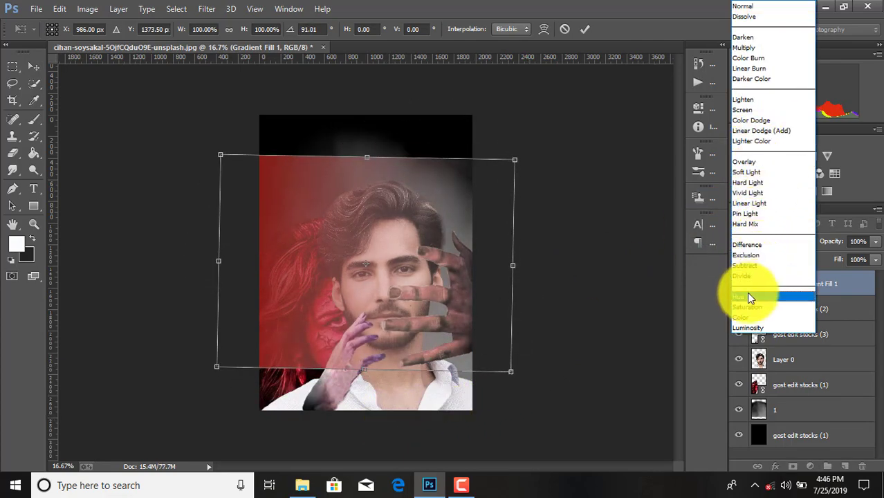
pyautogui.click(751, 317)
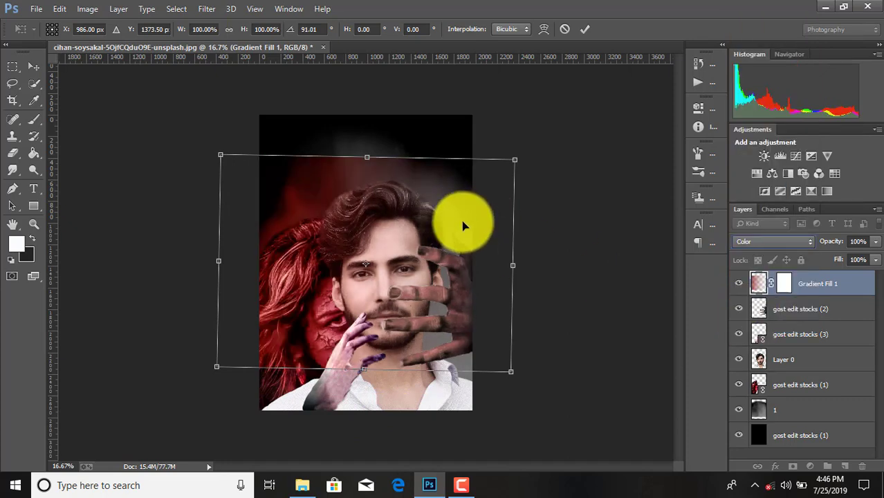
# Fine-tune the red gradient to 89°, enlarge it across the poster's left side, and commit.
pyautogui.moveTo(515, 159); pyautogui.dragTo(554, 131)
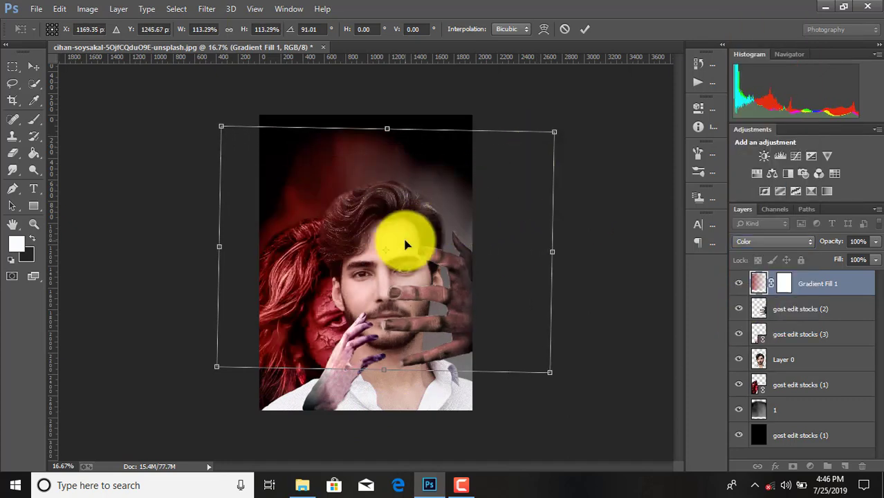
pyautogui.moveTo(194, 354)
pyautogui.mouseDown()
pyautogui.moveTo(251, 296)
pyautogui.moveTo(306, 276)
pyautogui.mouseUp()
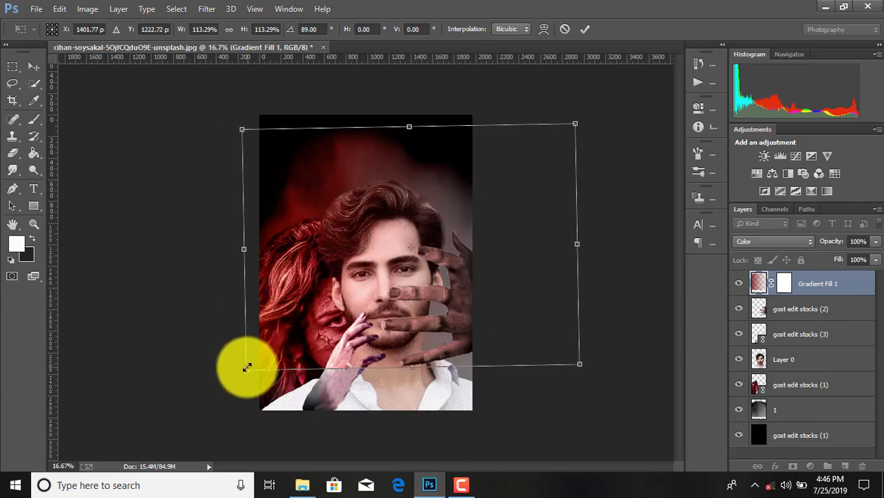
pyautogui.moveTo(247, 367)
pyautogui.mouseDown()
pyautogui.moveTo(206, 446)
pyautogui.moveTo(197, 445)
pyautogui.mouseUp()
pyautogui.moveTo(576, 126); pyautogui.dragTo(610, 115)
pyautogui.moveTo(500, 175); pyautogui.dragTo(563, 166)
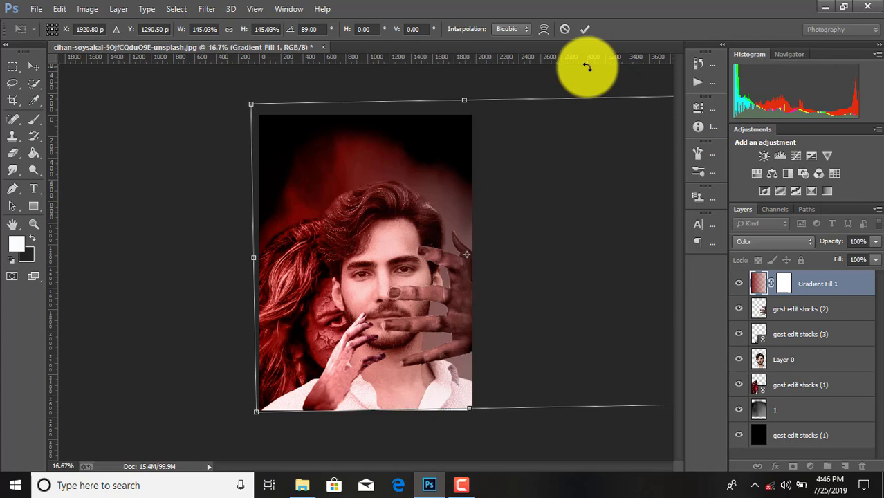
pyautogui.hotkey('ctrl', '-')
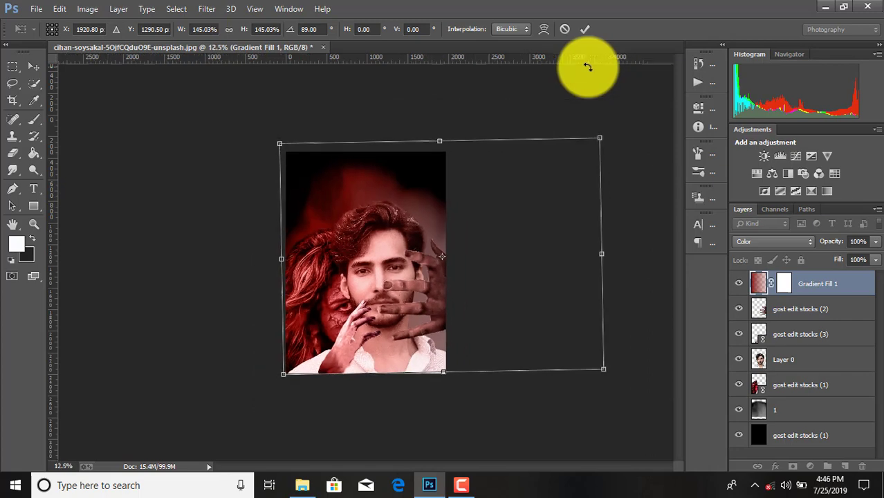
pyautogui.moveTo(599, 254); pyautogui.dragTo(457, 282)
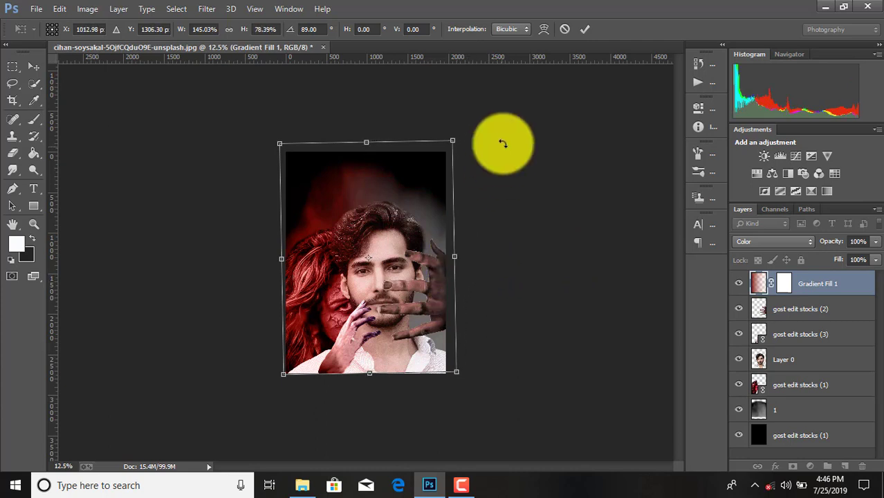
pyautogui.click(585, 29)
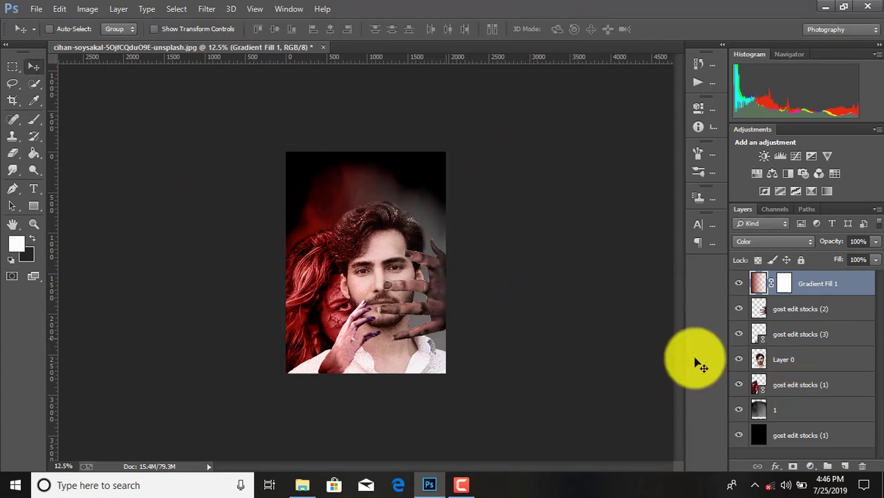
# Add a Gradient Fill 2 layer whose starting stop is deep blue #0B1194, fading upward into transparency.
pyautogui.click(809, 467)
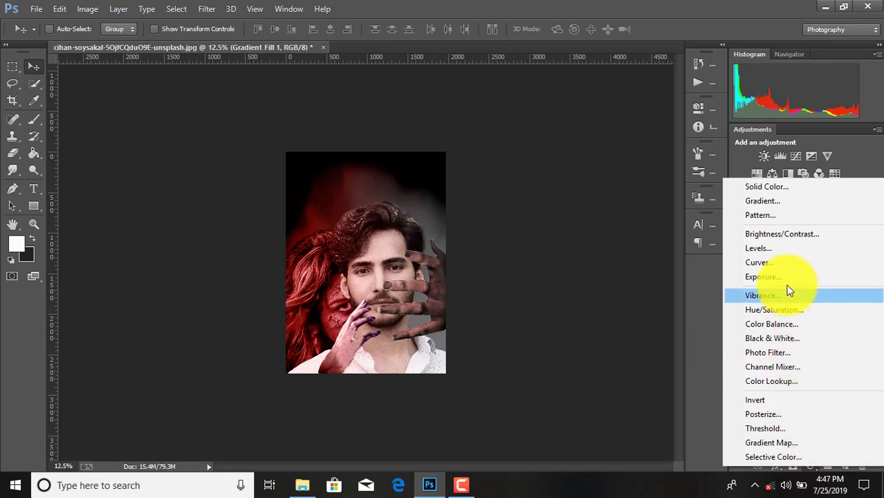
pyautogui.click(774, 200)
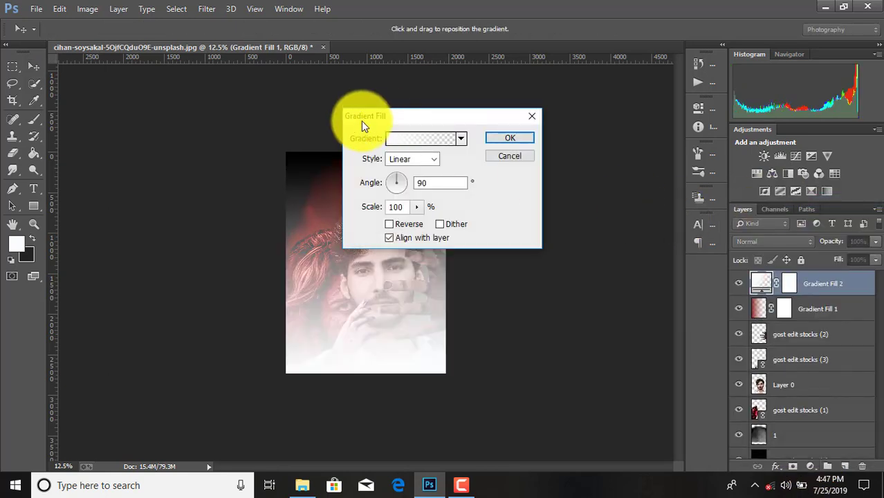
pyautogui.click(389, 141)
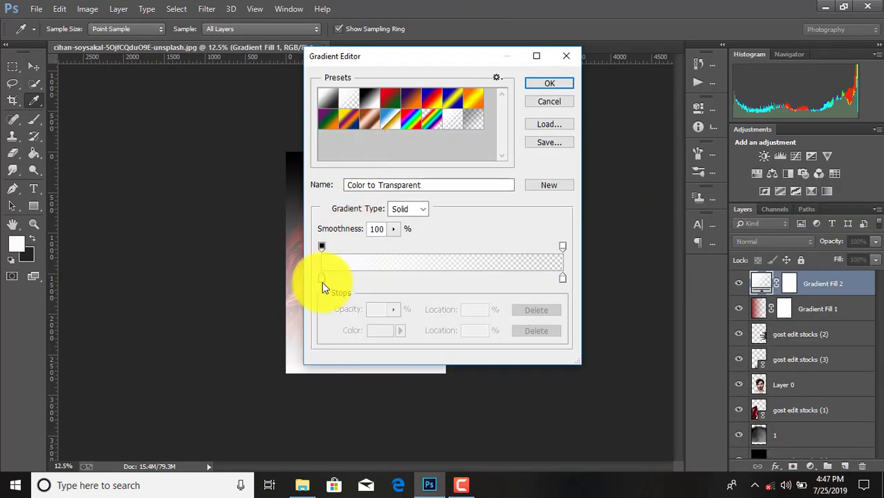
pyautogui.click(321, 280)
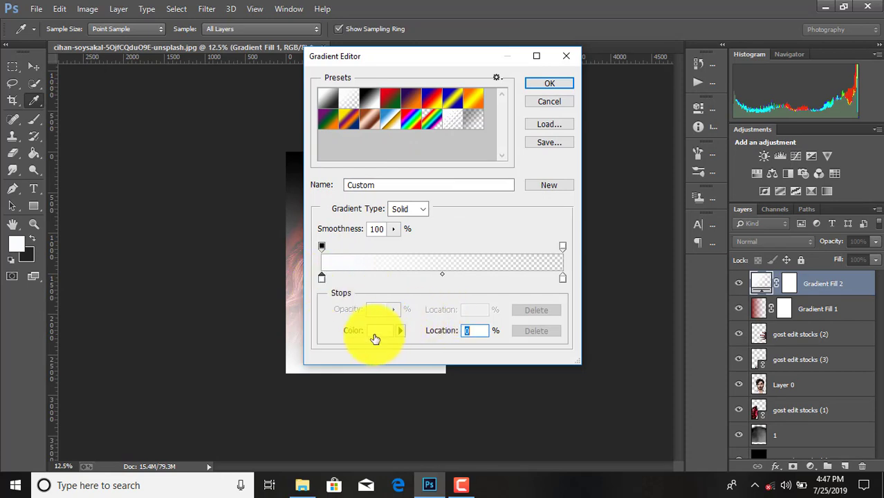
pyautogui.click(377, 332)
pyautogui.moveTo(433, 202)
pyautogui.mouseDown()
pyautogui.moveTo(433, 191)
pyautogui.moveTo(433, 210)
pyautogui.mouseUp()
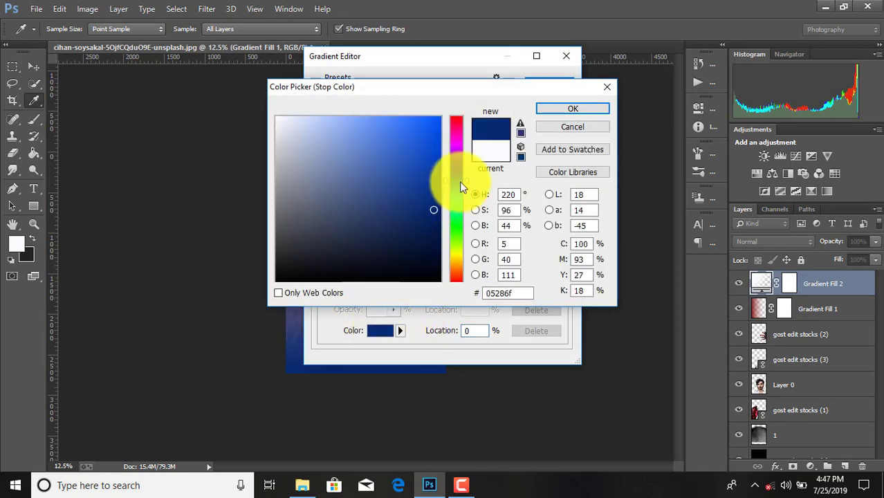
pyautogui.moveTo(459, 181); pyautogui.dragTo(465, 172)
pyautogui.click(432, 186)
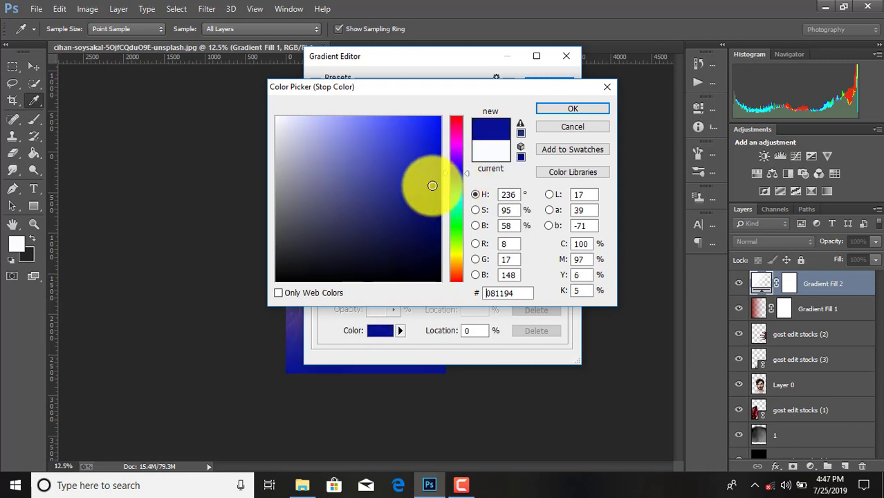
pyautogui.click(556, 108)
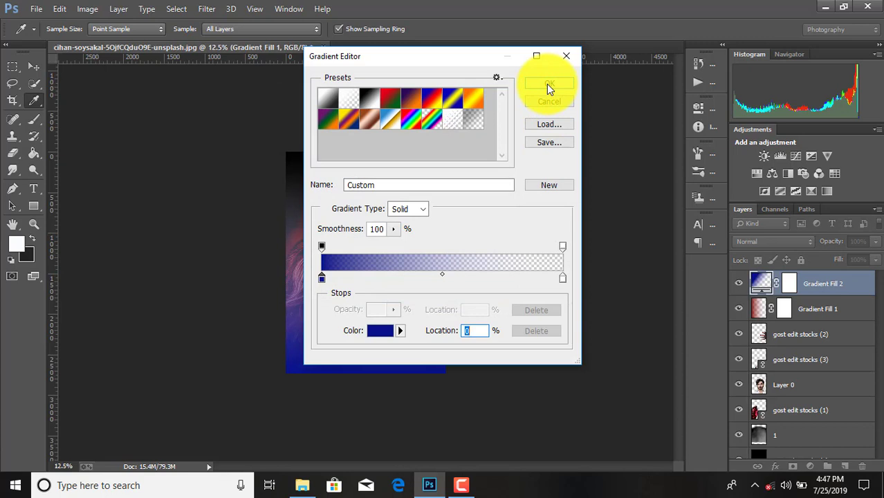
pyautogui.click(548, 84)
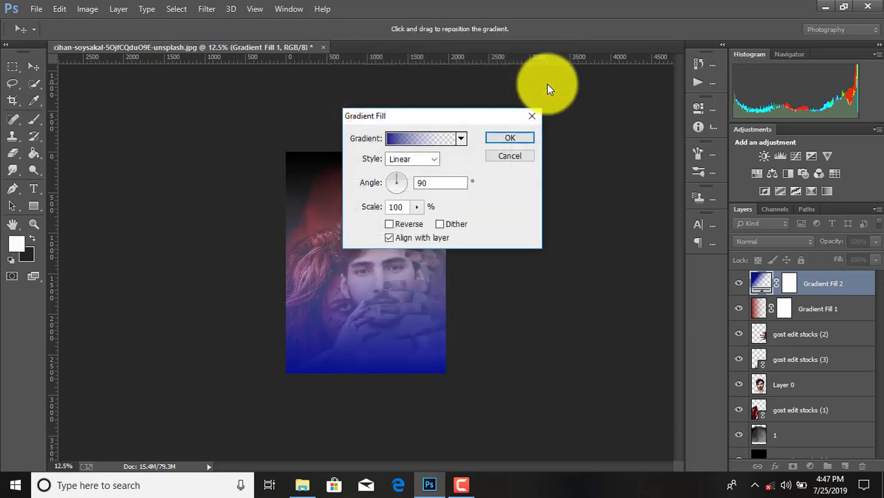
pyautogui.click(503, 141)
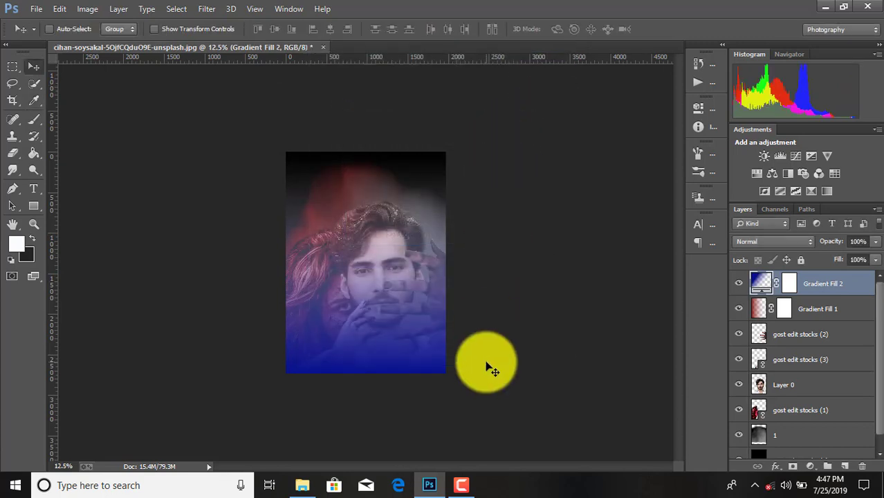
# Free-transform Gradient Fill 2, give it an initial rotation, and set its blend mode to Color.
pyautogui.hotkey('ctrl', 't')
pyautogui.click(443, 191)
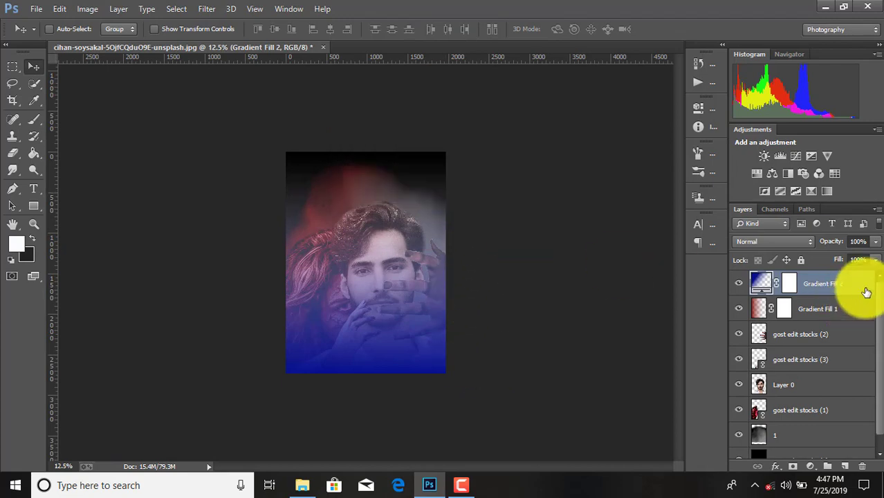
pyautogui.rightClick(861, 285)
pyautogui.click(579, 180)
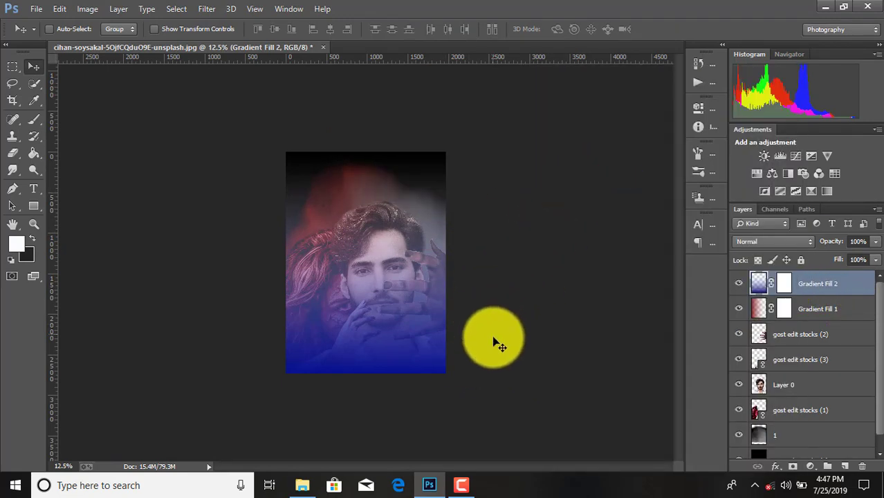
pyautogui.hotkey('ctrl', 't')
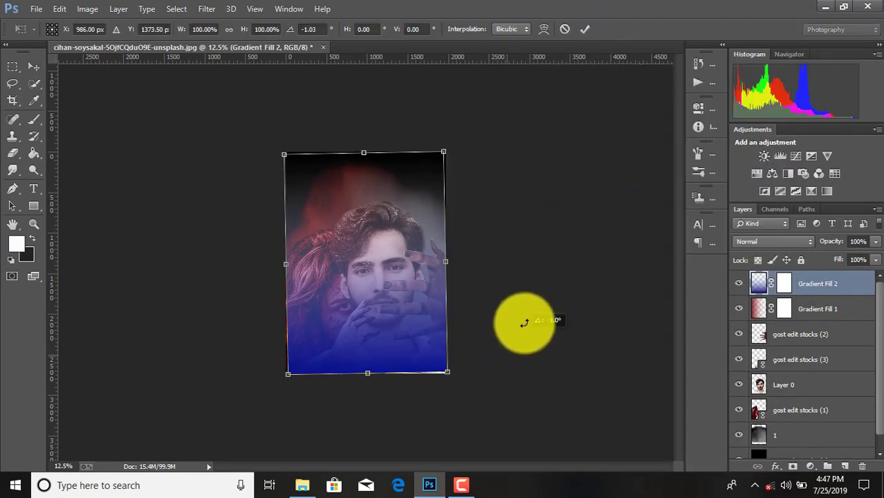
pyautogui.moveTo(523, 315)
pyautogui.mouseDown()
pyautogui.moveTo(549, 189)
pyautogui.moveTo(557, 252)
pyautogui.moveTo(510, 189)
pyautogui.mouseUp()
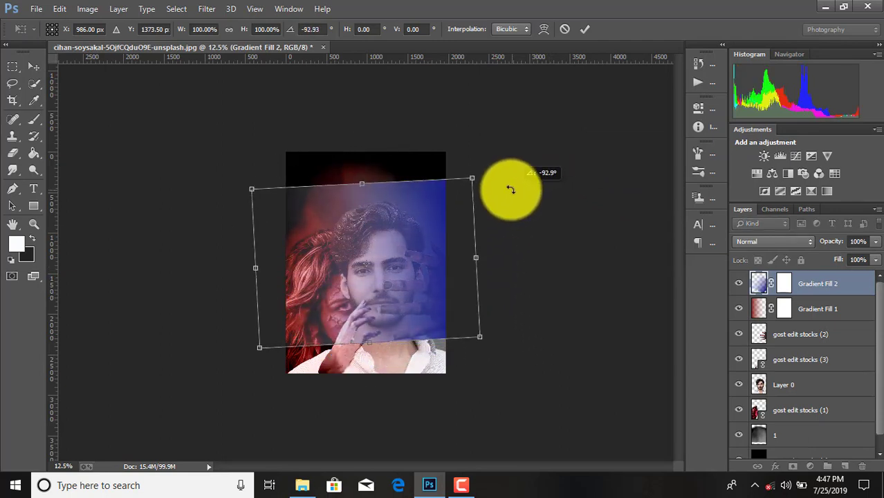
pyautogui.click(760, 242)
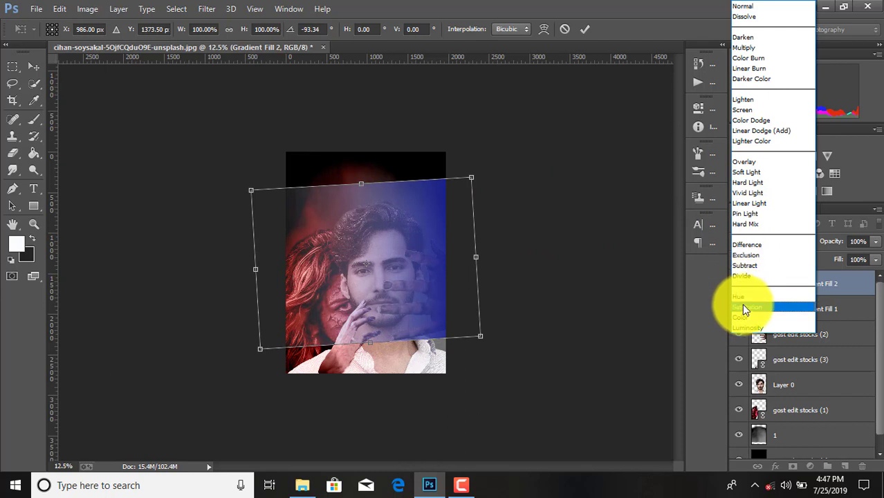
pyautogui.click(741, 316)
# Rotate the blue gradient to -89° and stretch it over the poster before committing.
pyautogui.moveTo(533, 296); pyautogui.dragTo(534, 307)
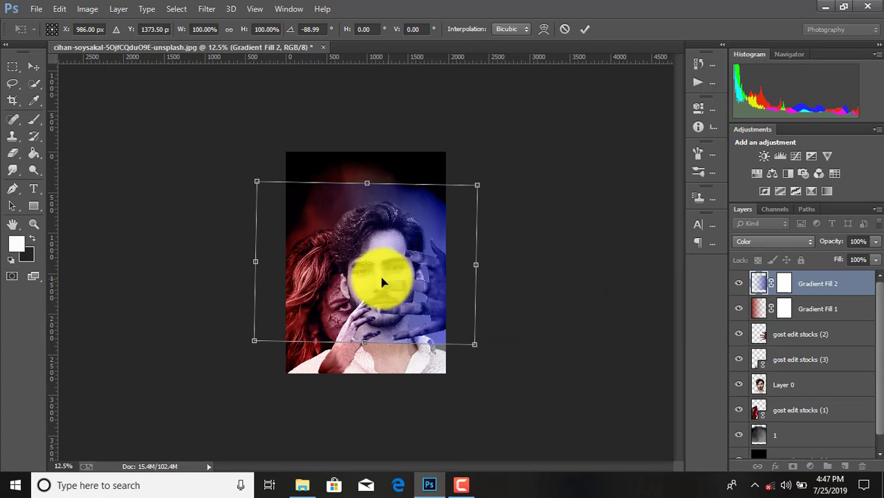
pyautogui.moveTo(375, 276); pyautogui.dragTo(359, 278)
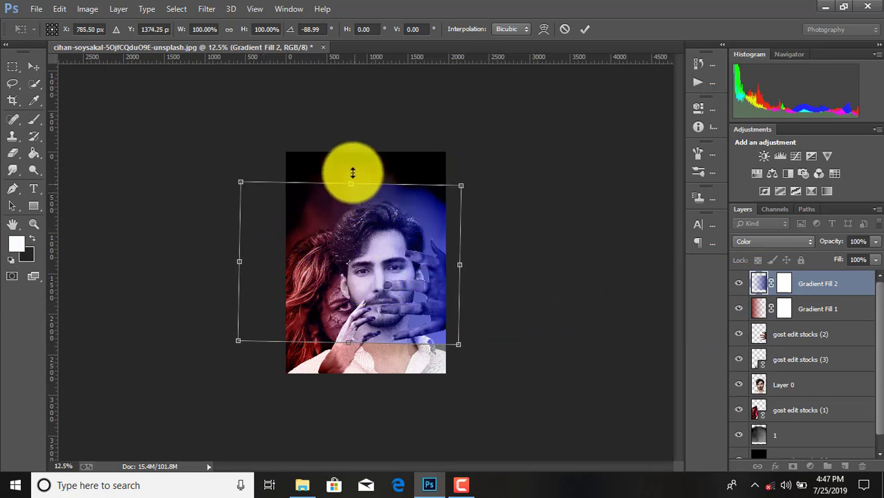
pyautogui.moveTo(351, 185); pyautogui.dragTo(351, 140)
pyautogui.moveTo(348, 343); pyautogui.dragTo(348, 396)
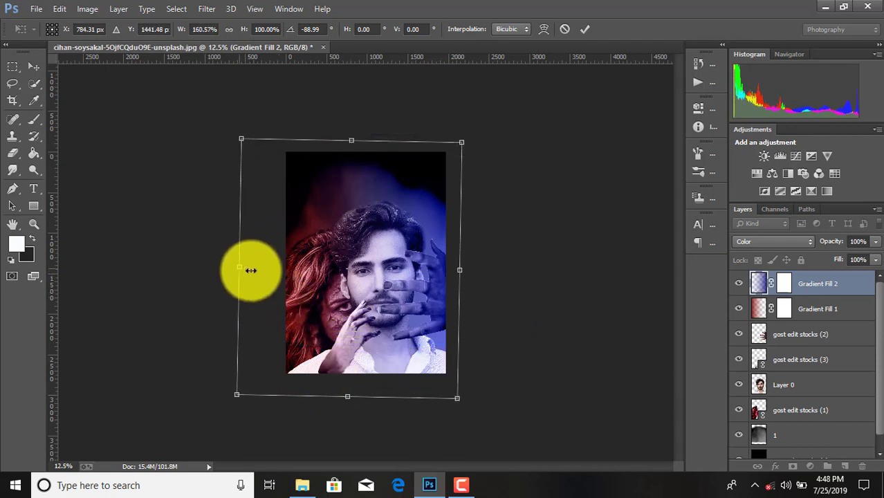
pyautogui.moveTo(238, 273); pyautogui.dragTo(276, 271)
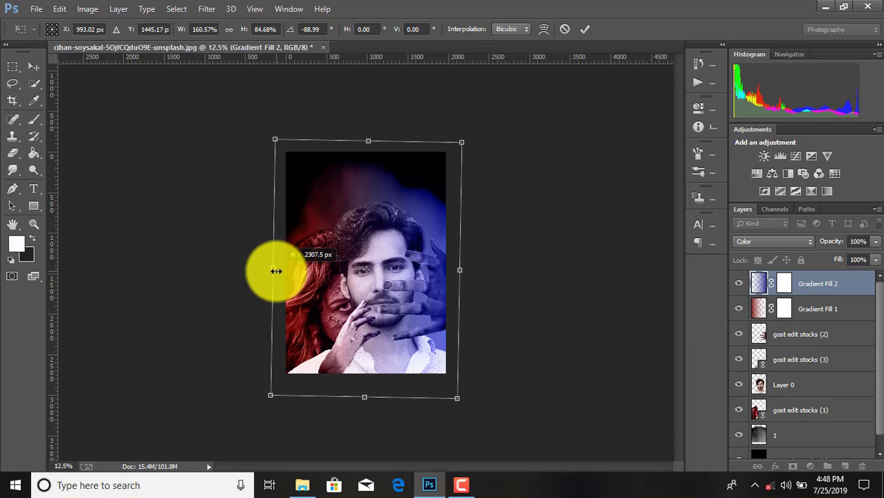
pyautogui.click(585, 28)
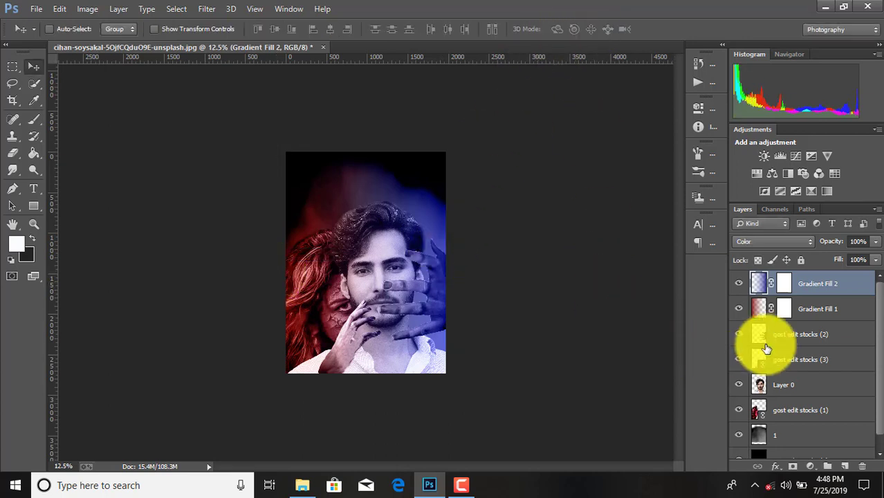
# Nudge the gost edit stocks (2) hand layer slightly lower.
pyautogui.click(800, 339)
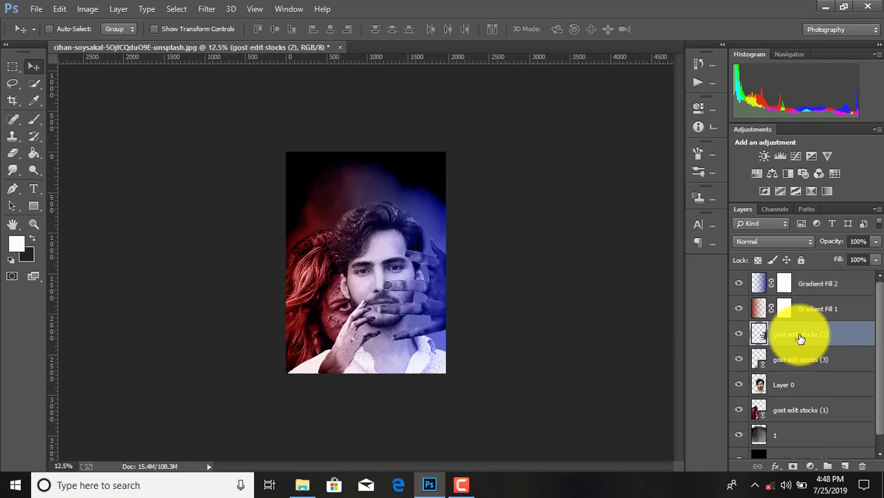
pyautogui.press('Down')
pyautogui.press('Down')
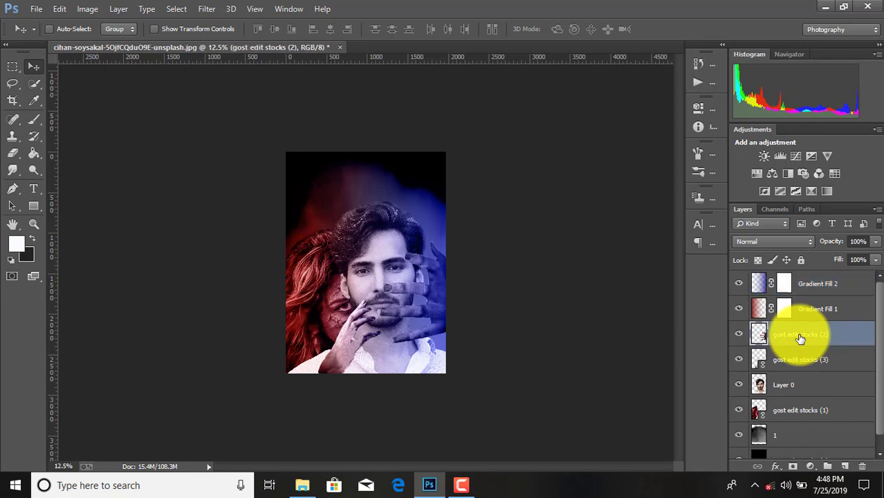
pyautogui.hotkey('ctrl', '+')
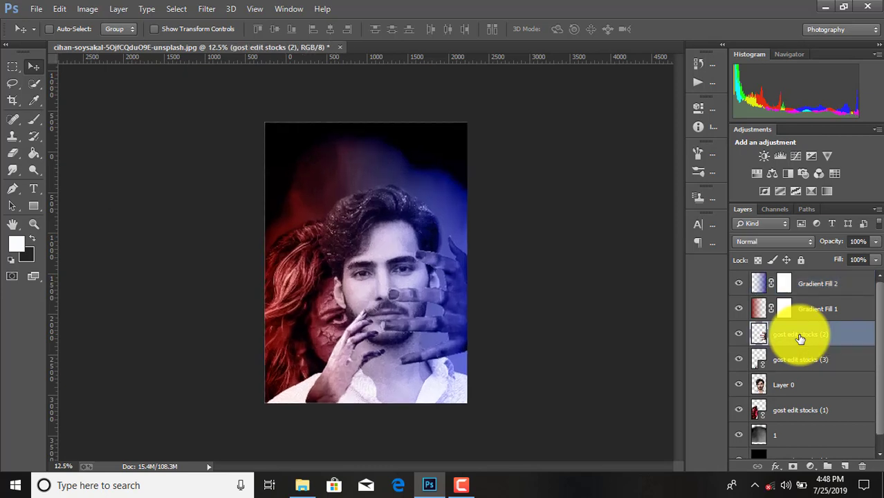
pyautogui.hotkey('ctrl', '+')
pyautogui.hotkey('ctrl', '-')
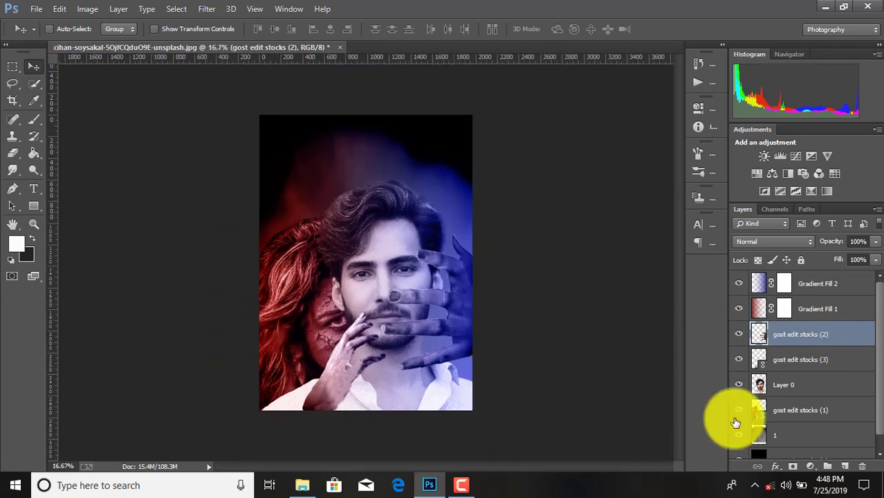
# Merge all visible layers into the gost edit stocks (2) layer with Merge Visible.
pyautogui.rightClick(868, 330)
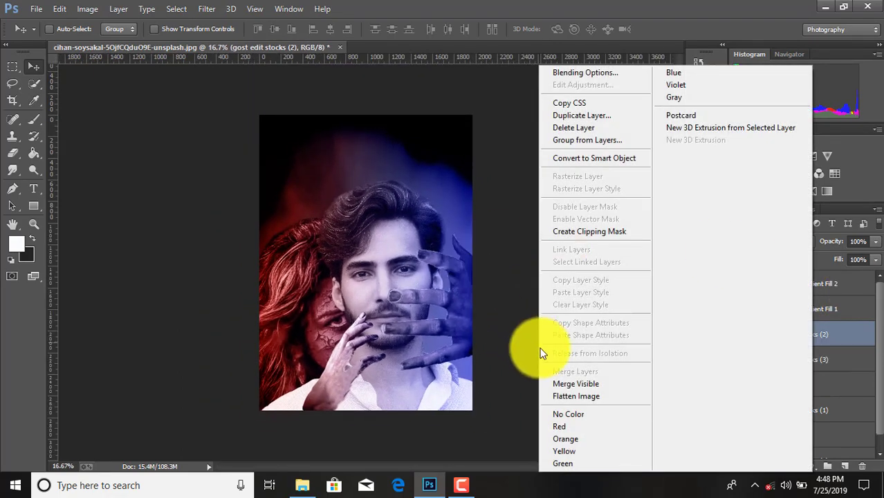
pyautogui.click(573, 383)
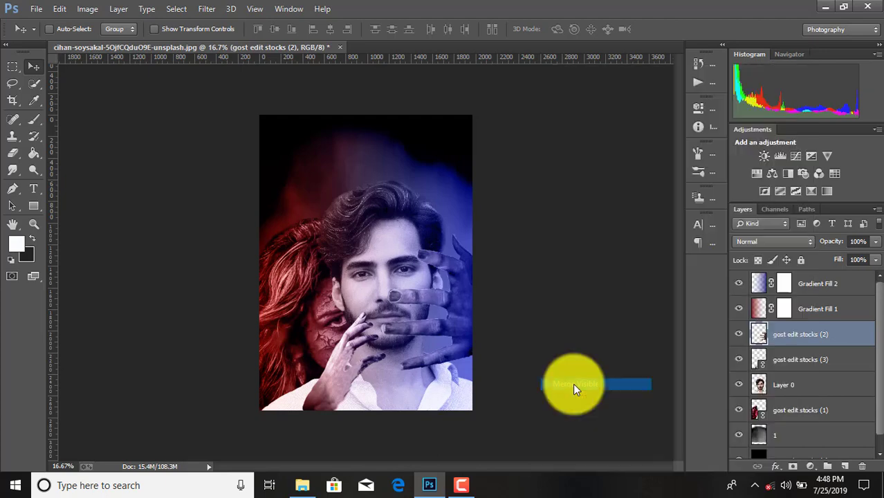
pyautogui.click(37, 7)
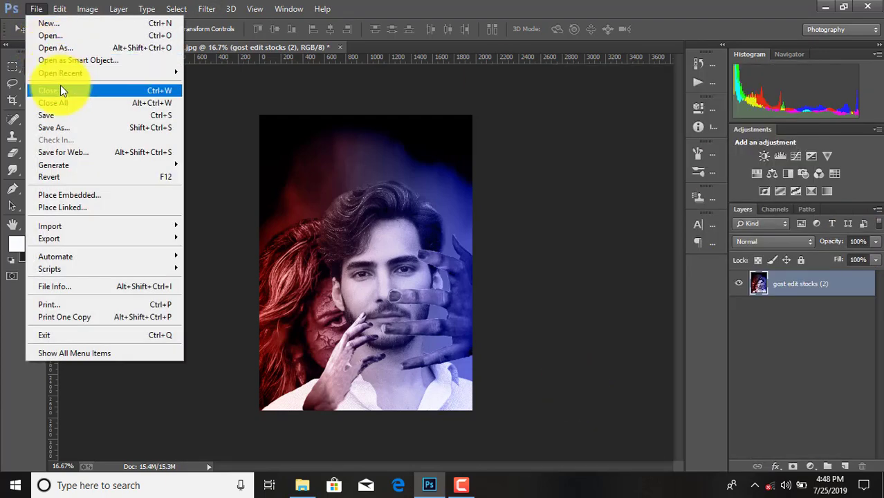
# Place T3163_00 from the Stocks folder as a linked image in Screen blend mode.
pyautogui.click(69, 209)
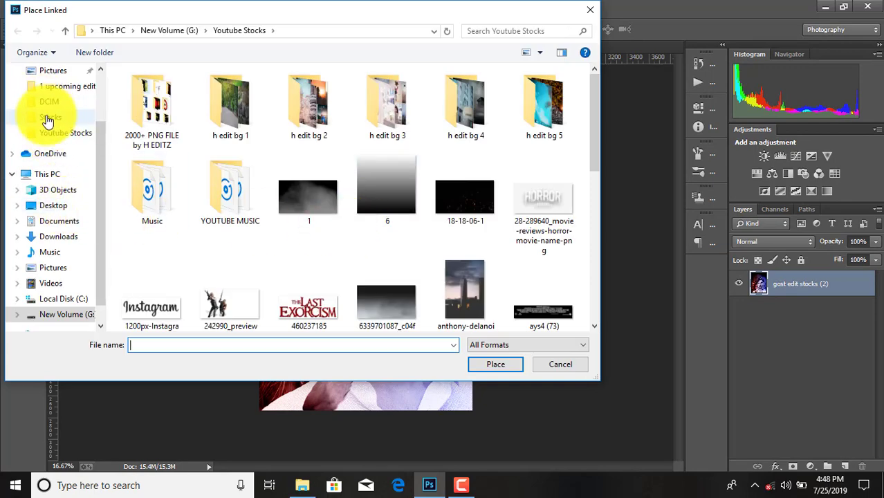
pyautogui.click(49, 118)
pyautogui.scroll(-10, 312, 162)
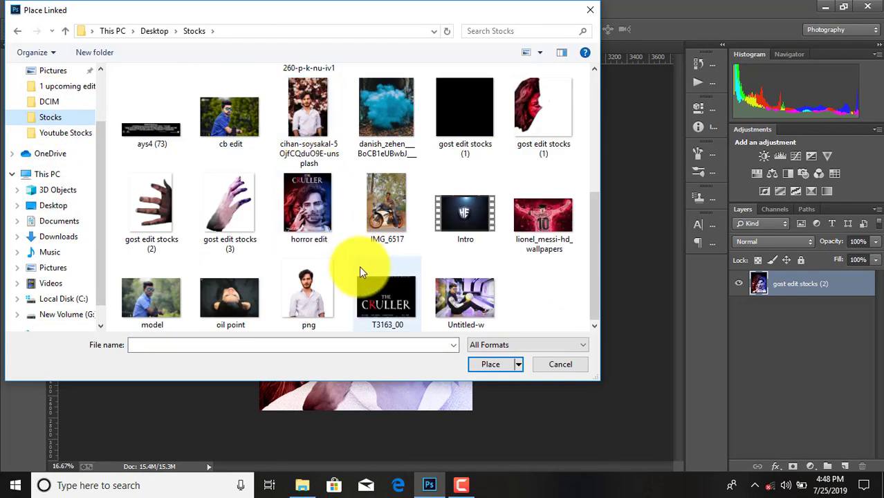
pyautogui.doubleClick(374, 294)
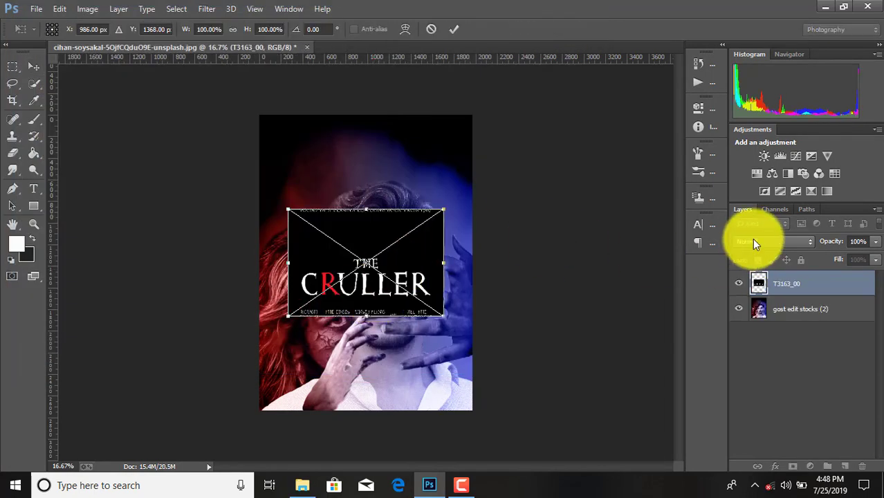
pyautogui.click(754, 243)
pyautogui.click(758, 111)
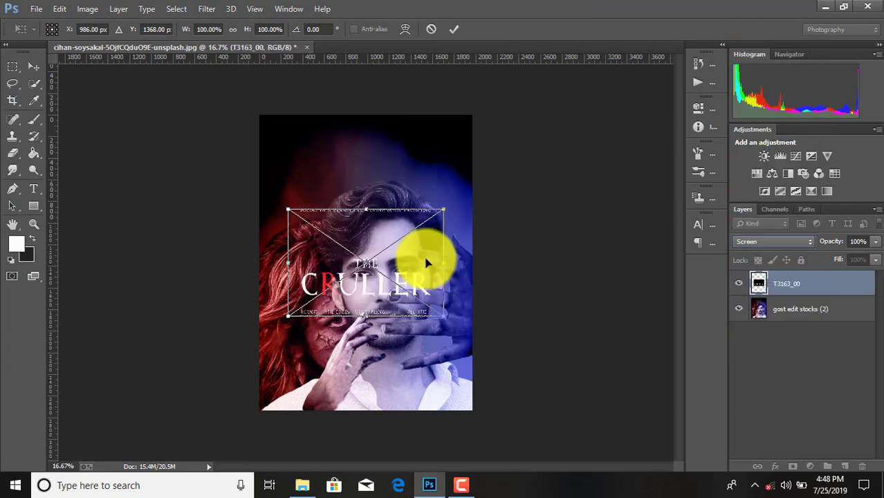
# Move the THE CRULLER title to the poster top and scale it to about 136%.
pyautogui.moveTo(418, 264)
pyautogui.mouseDown()
pyautogui.moveTo(413, 143)
pyautogui.moveTo(418, 148)
pyautogui.mouseUp()
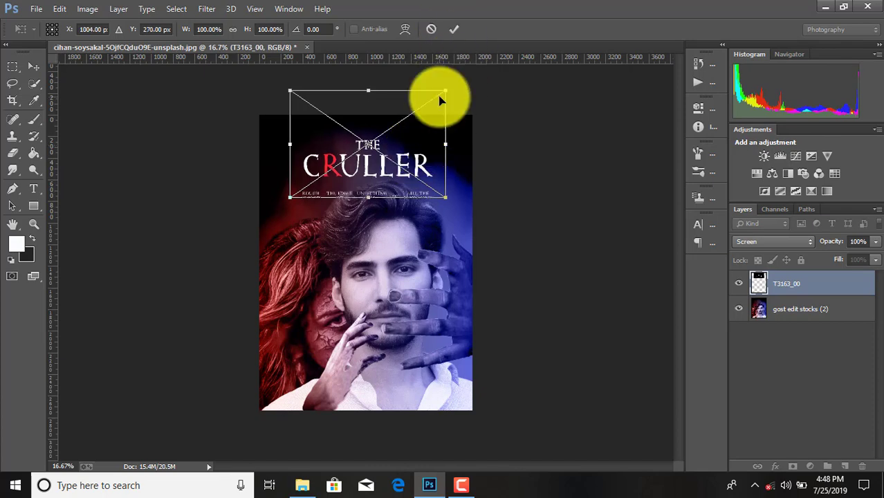
pyautogui.moveTo(445, 90); pyautogui.dragTo(468, 74)
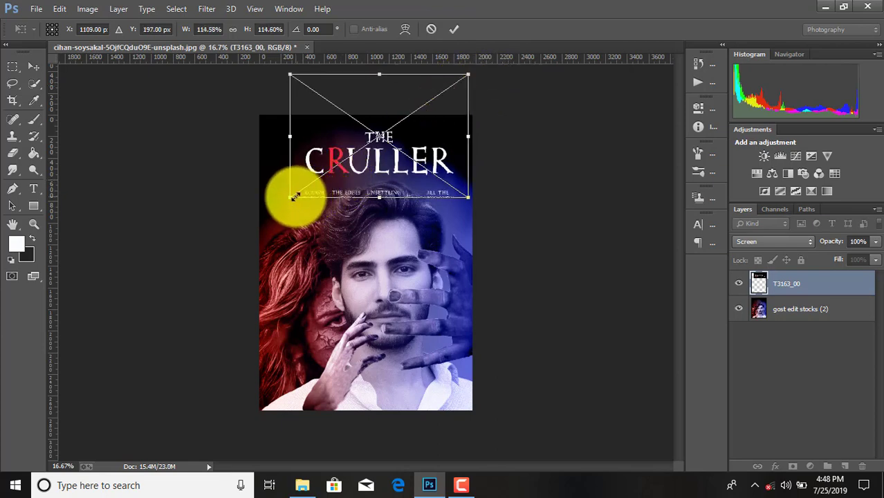
pyautogui.moveTo(290, 197); pyautogui.dragTo(272, 209)
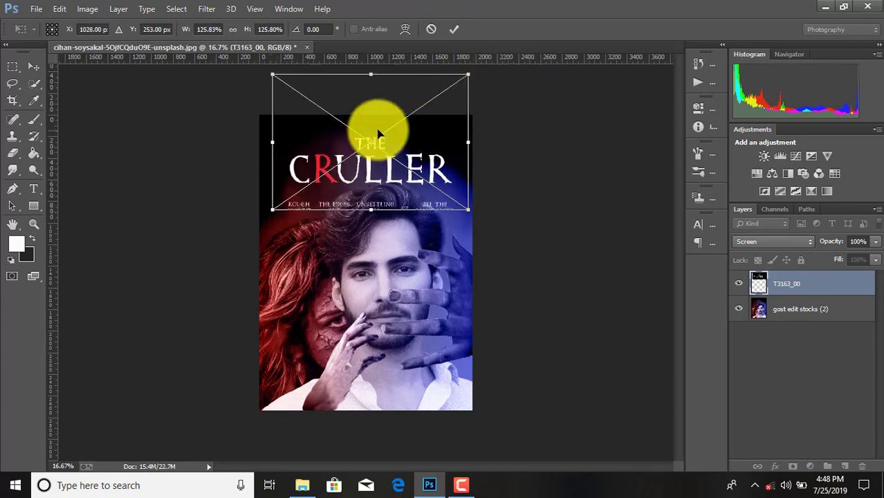
pyautogui.moveTo(273, 73); pyautogui.dragTo(262, 67)
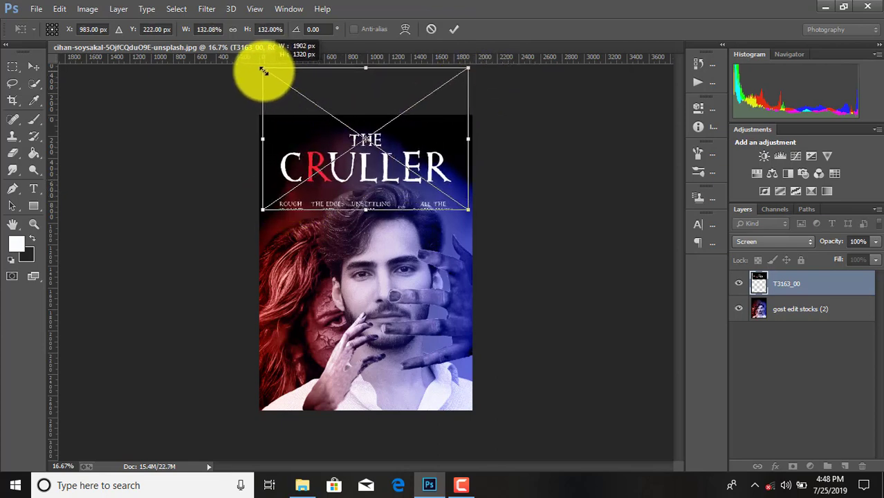
pyautogui.moveTo(468, 209)
pyautogui.mouseDown()
pyautogui.moveTo(477, 211)
pyautogui.moveTo(455, 180)
pyautogui.mouseUp()
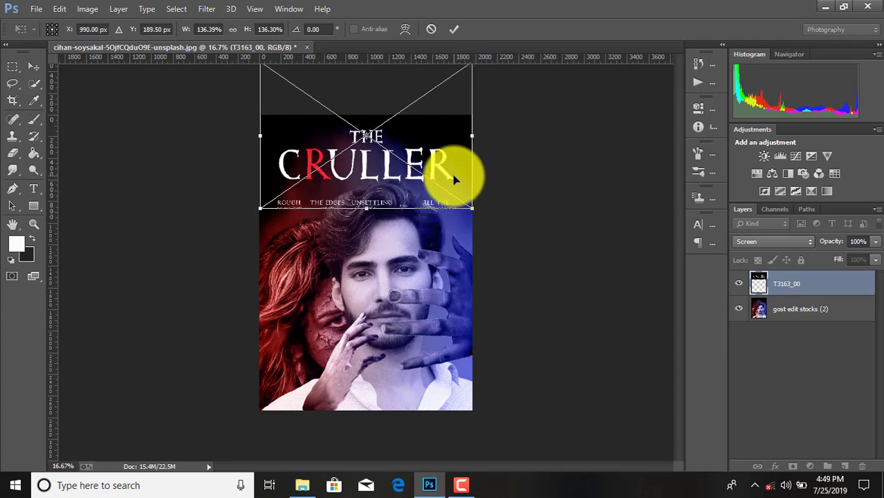
# Commit the title placement and rasterize the T3163_00 layer.
pyautogui.click(455, 29)
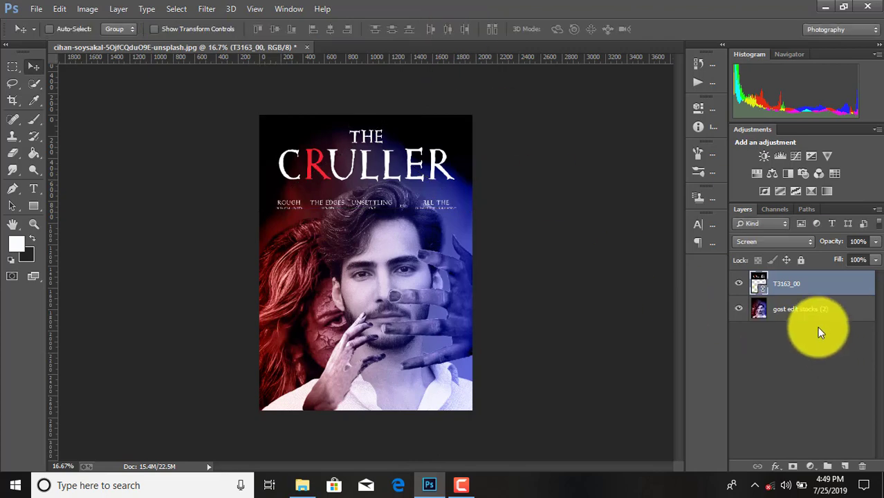
pyautogui.rightClick(798, 277)
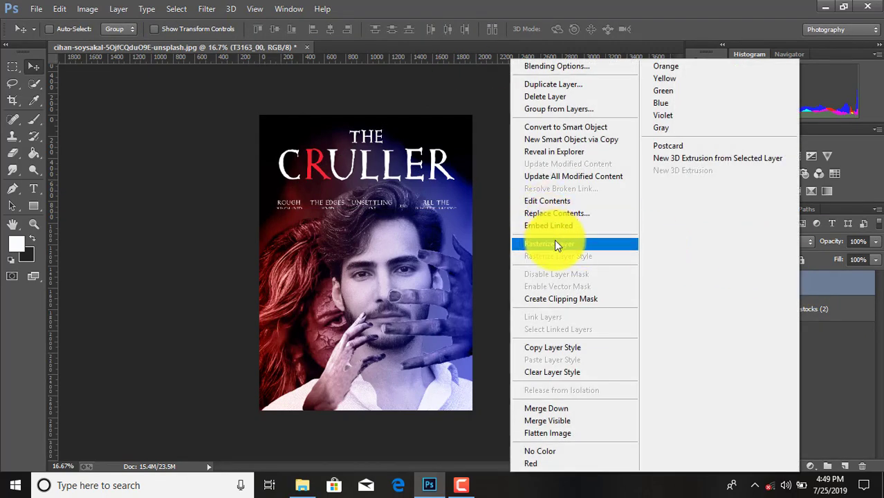
pyautogui.click(554, 243)
# Erase the small tagline text beneath THE CRULLER with the Eraser tool.
pyautogui.click(14, 157)
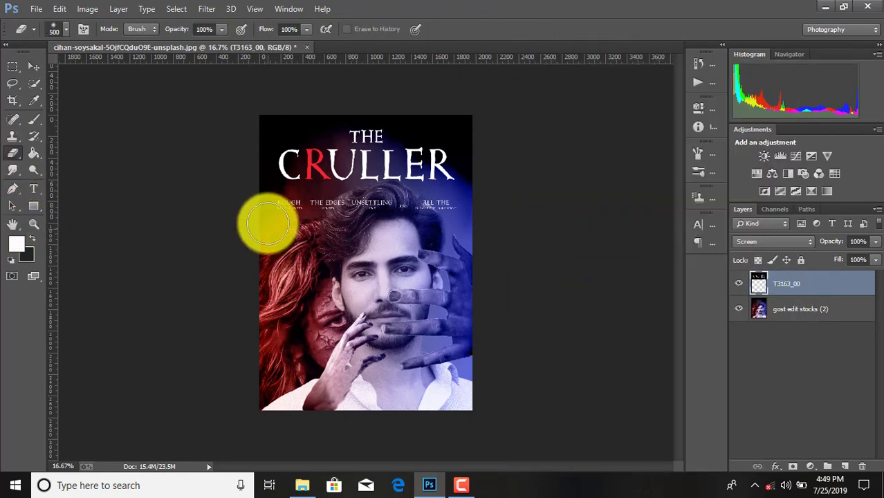
pyautogui.moveTo(264, 222)
pyautogui.mouseDown()
pyautogui.moveTo(454, 207)
pyautogui.moveTo(421, 207)
pyautogui.mouseUp()
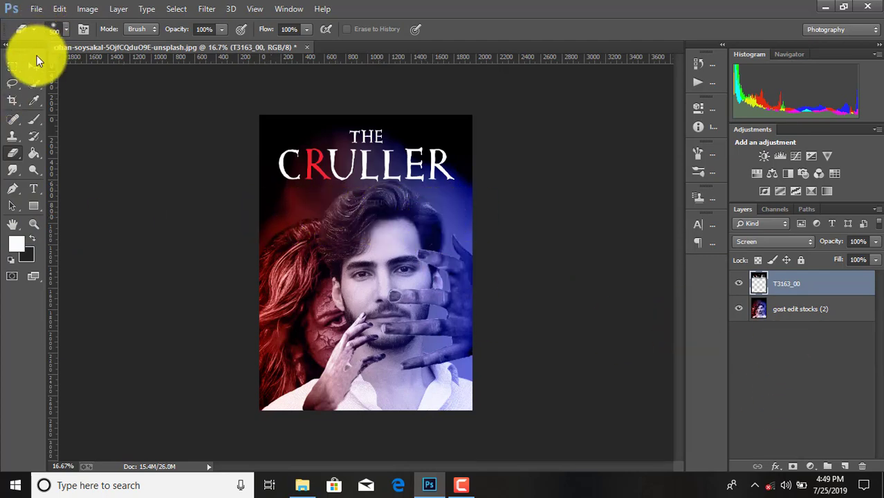
pyautogui.click(33, 66)
pyautogui.click(36, 9)
# Place the ays4 (73) credits image and size it into a full-width strip at the bottom.
pyautogui.click(71, 211)
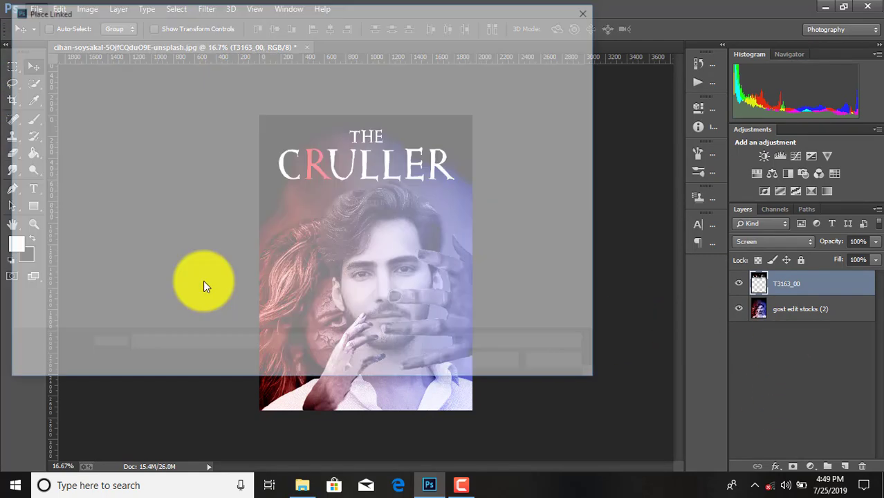
pyautogui.scroll(3, 325, 267)
pyautogui.doubleClick(154, 221)
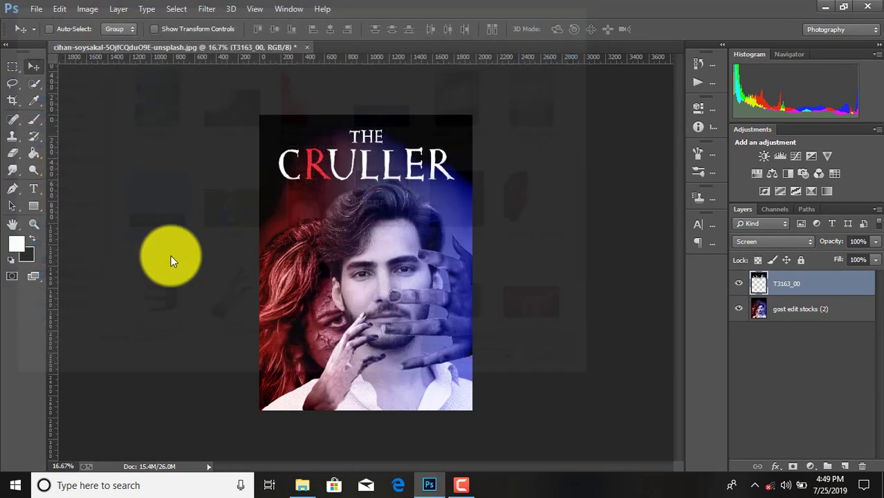
pyautogui.moveTo(412, 279); pyautogui.dragTo(472, 410)
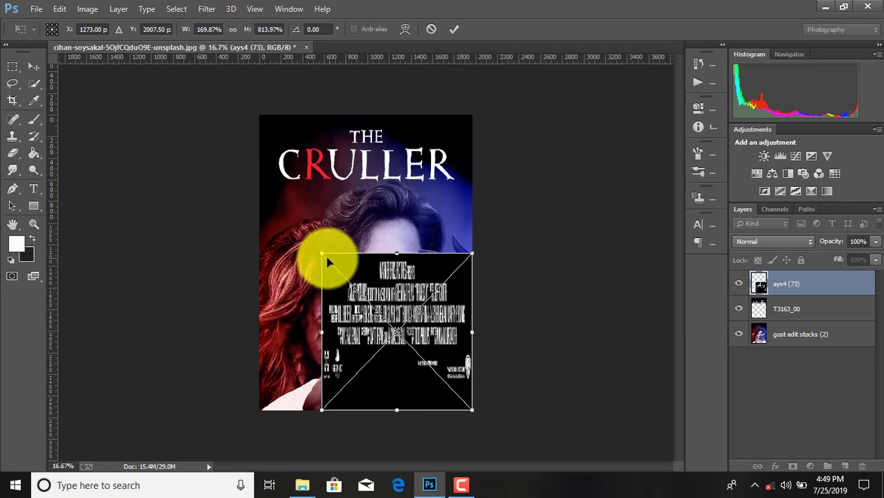
pyautogui.moveTo(324, 256); pyautogui.dragTo(264, 379)
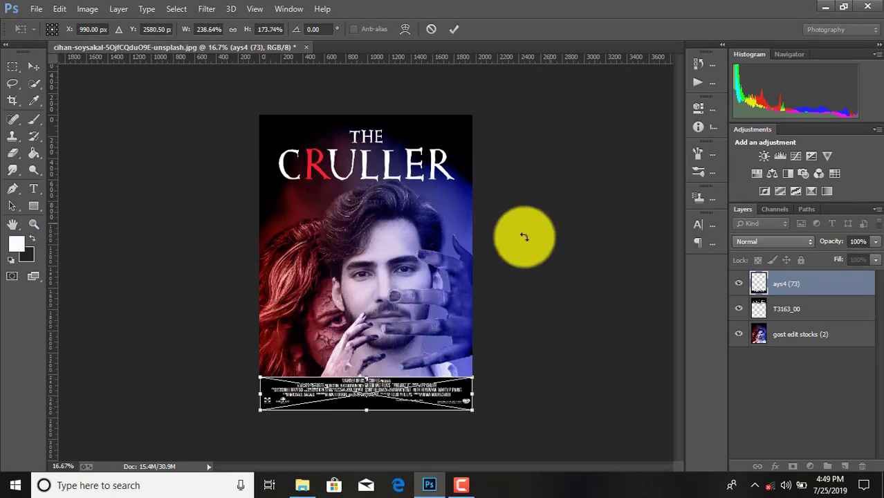
# Set the credits layer to Screen, shift it slightly lower, and commit.
pyautogui.click(738, 243)
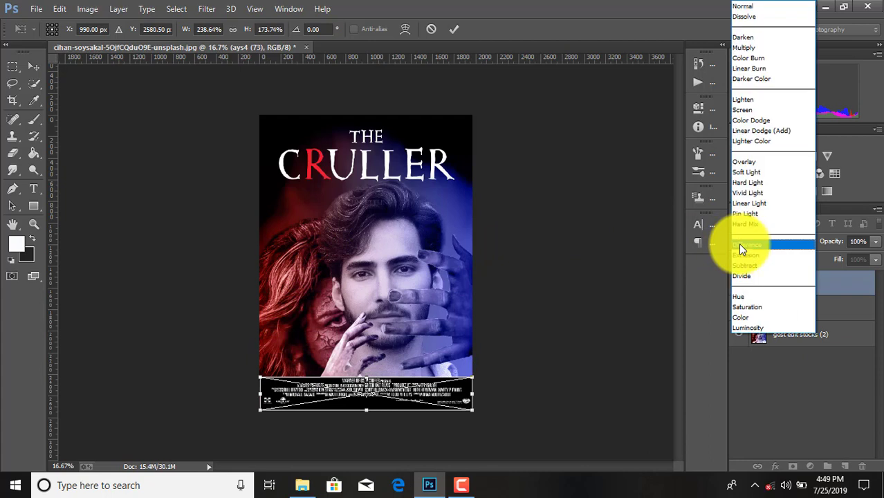
pyautogui.click(749, 109)
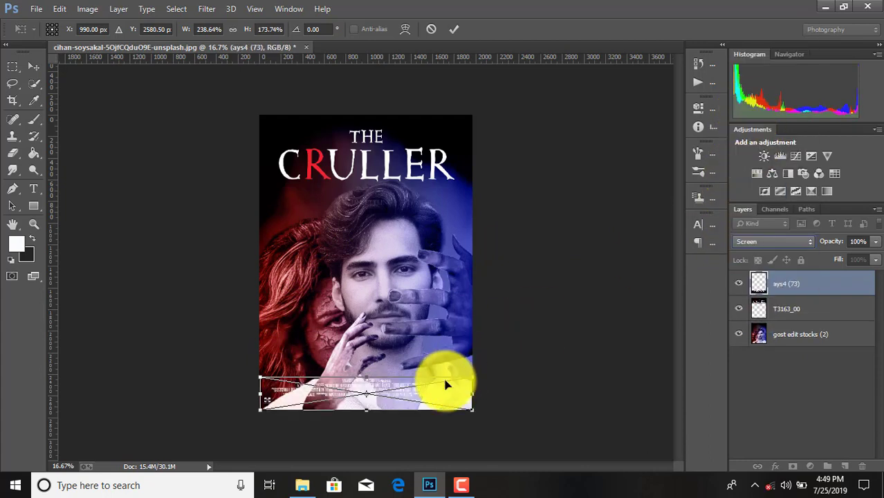
pyautogui.moveTo(442, 403); pyautogui.dragTo(444, 409)
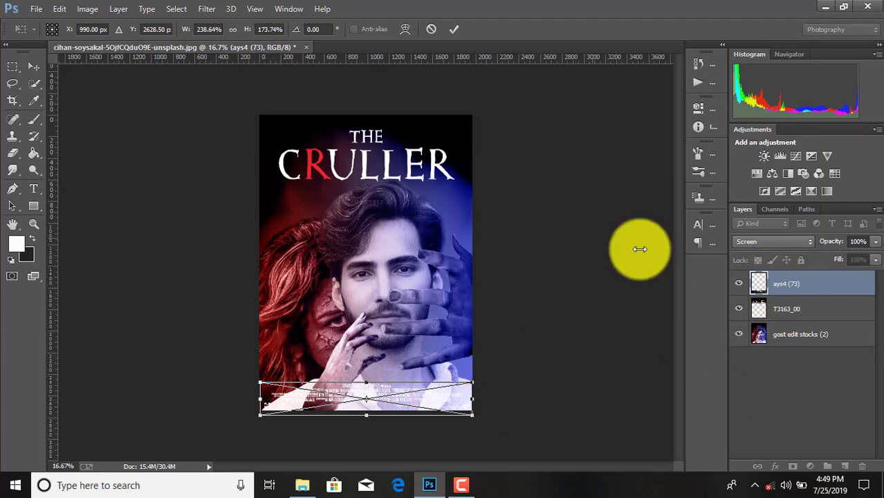
pyautogui.click(456, 32)
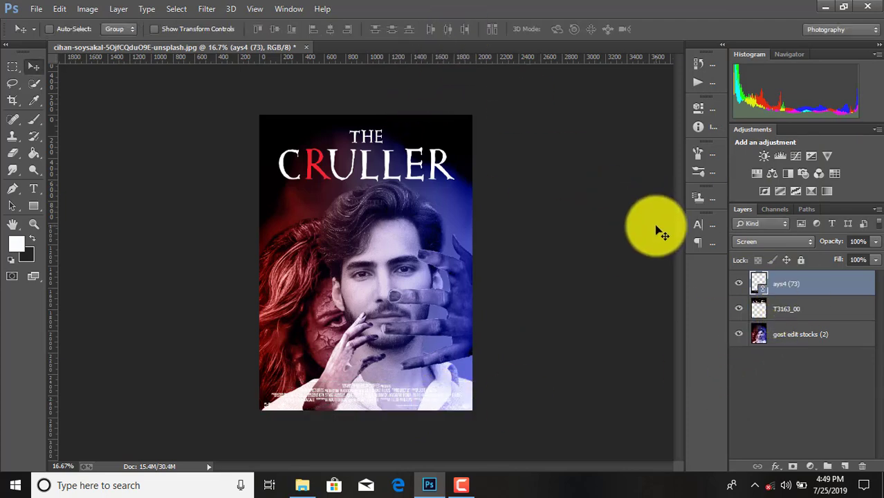
# Merge all visible layers into one and open the Camera Raw Filter on it.
pyautogui.rightClick(829, 337)
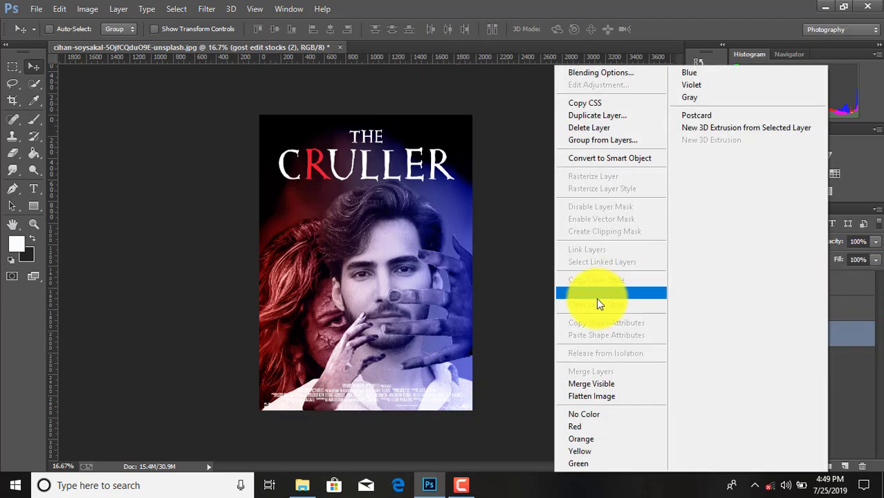
pyautogui.click(597, 383)
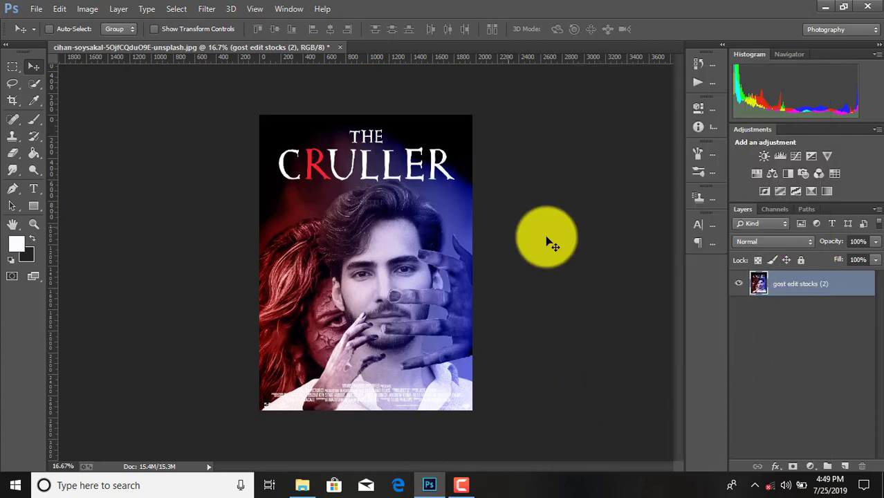
pyautogui.click(207, 8)
pyautogui.click(229, 87)
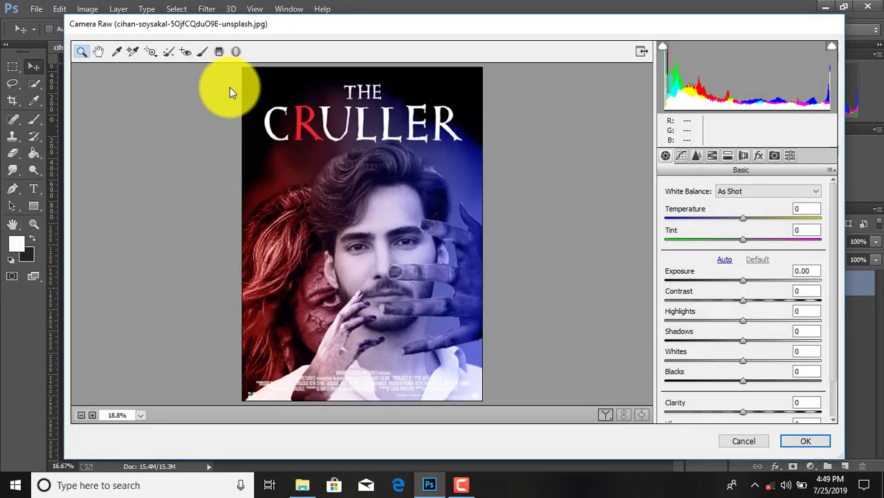
# Set Clarity +25, Blacks -35, Shadows +12, Luminance noise reduction 40 and vignette -53.
pyautogui.moveTo(745, 414); pyautogui.dragTo(763, 409)
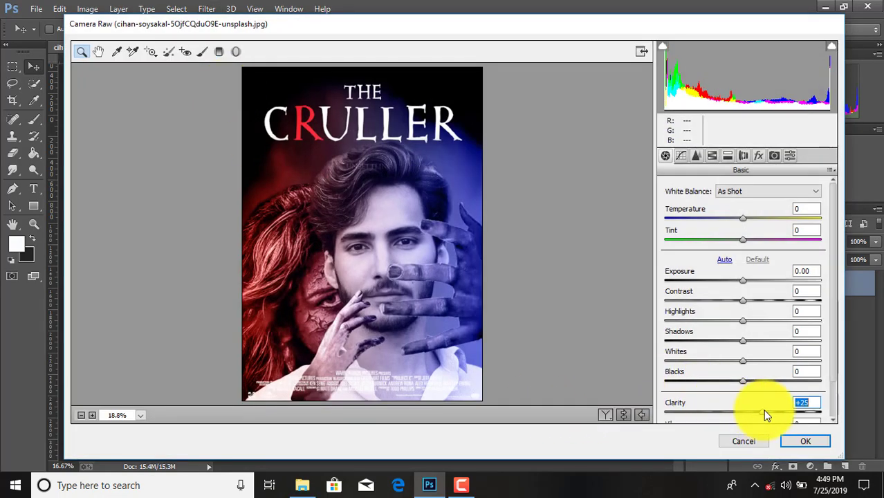
pyautogui.moveTo(742, 381); pyautogui.dragTo(717, 379)
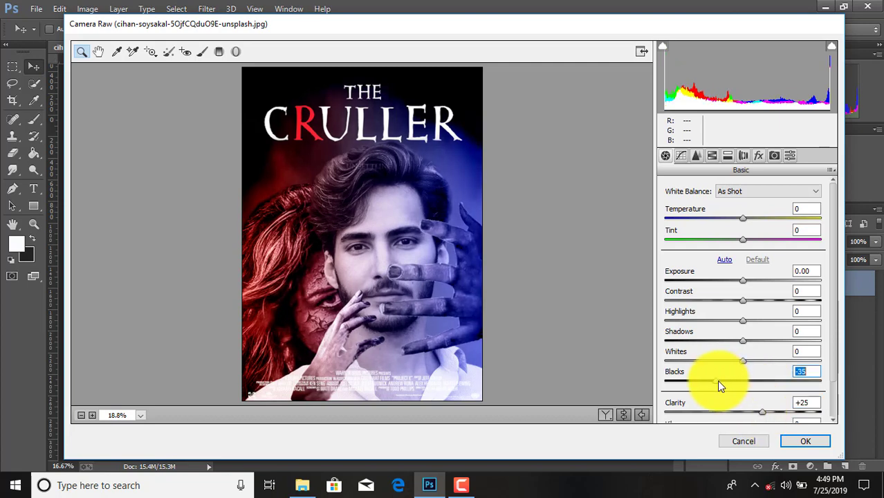
pyautogui.moveTo(742, 340); pyautogui.dragTo(754, 347)
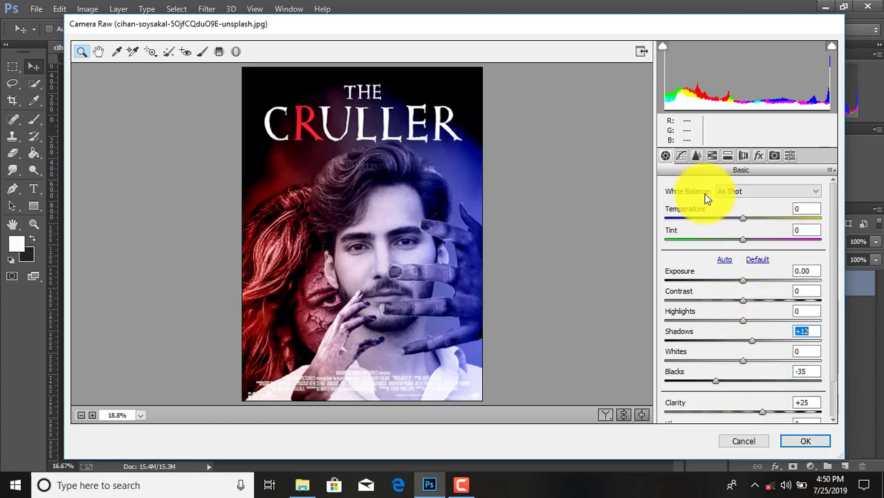
pyautogui.click(696, 156)
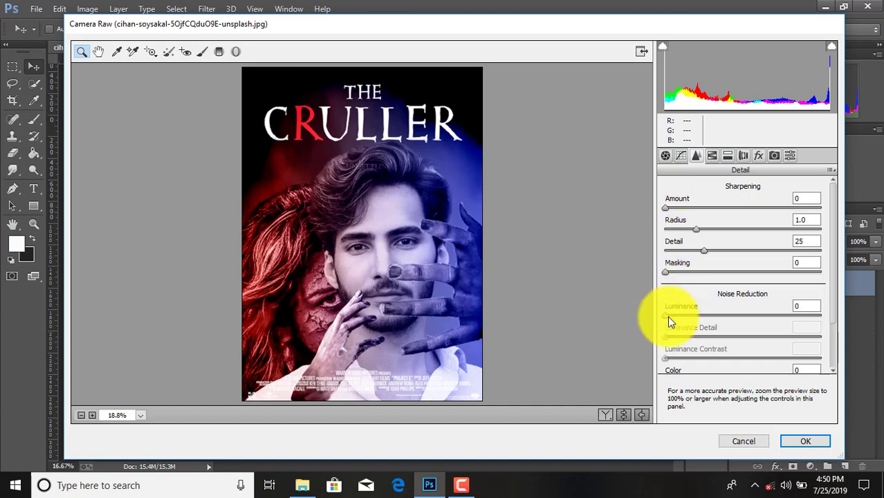
pyautogui.moveTo(666, 316); pyautogui.dragTo(718, 321)
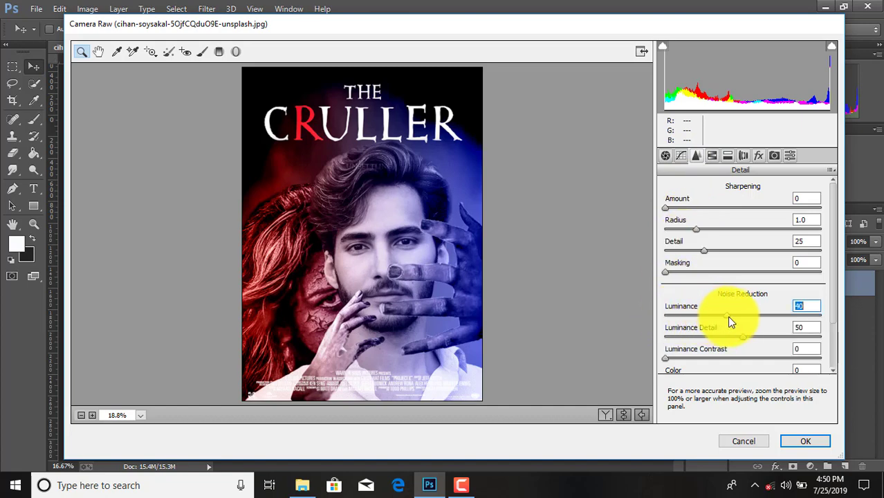
pyautogui.click(758, 156)
pyautogui.moveTo(749, 330); pyautogui.dragTo(701, 324)
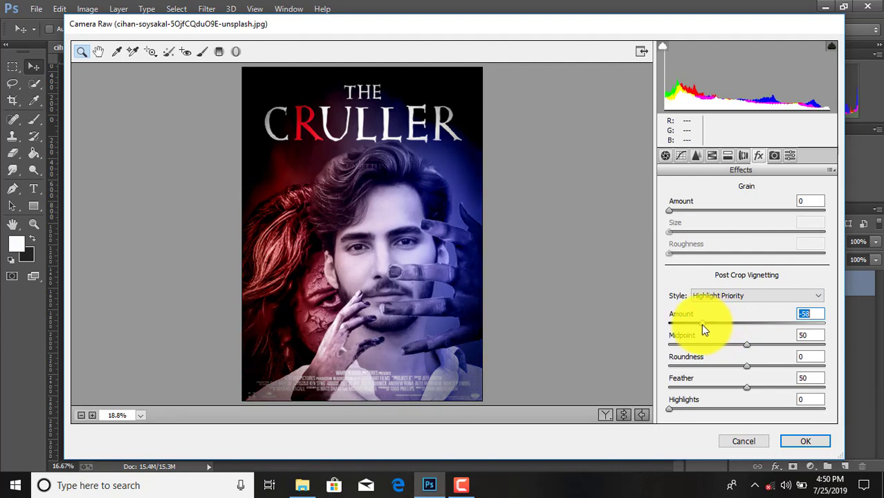
pyautogui.moveTo(702, 328); pyautogui.dragTo(706, 331)
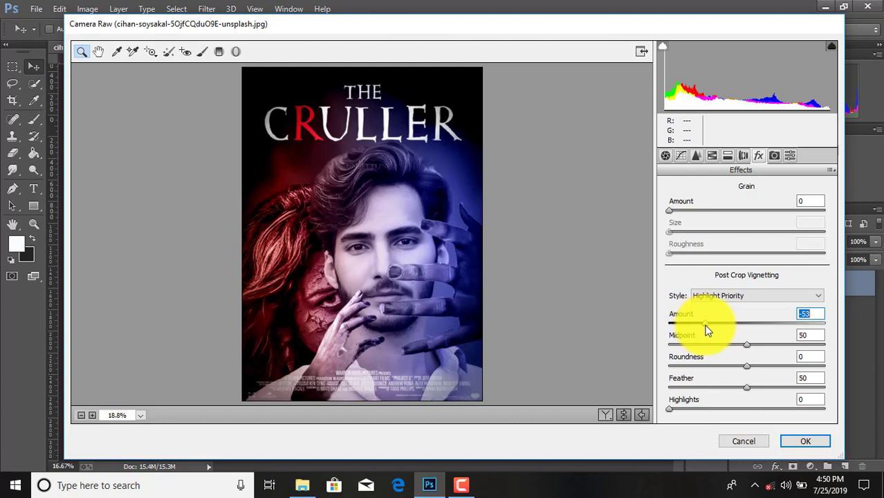
# In HSL, darken the Oranges and boost Oranges (+30) and Reds saturation.
pyautogui.click(713, 155)
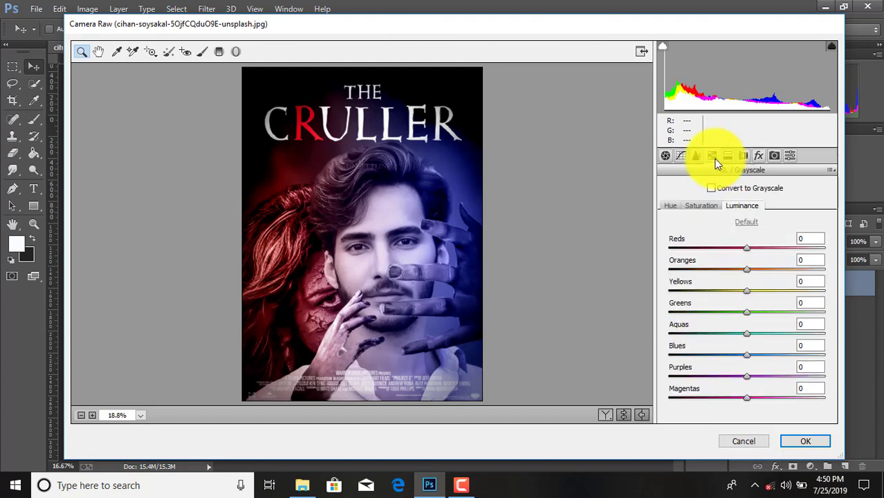
pyautogui.moveTo(745, 270); pyautogui.dragTo(724, 270)
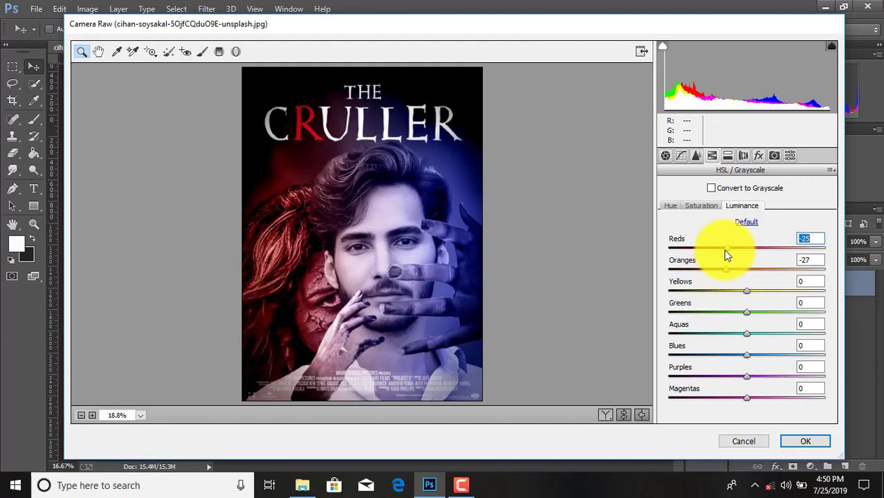
pyautogui.click(701, 206)
pyautogui.moveTo(748, 270); pyautogui.dragTo(789, 271)
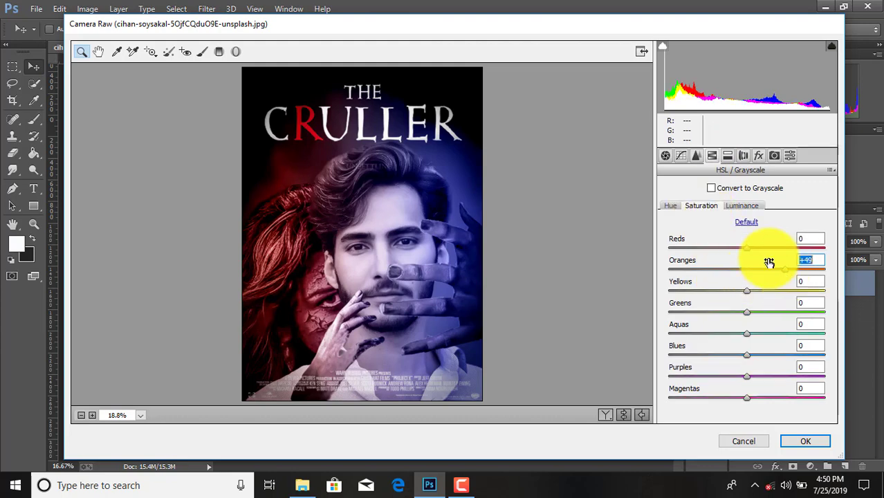
pyautogui.moveTo(749, 248); pyautogui.dragTo(780, 258)
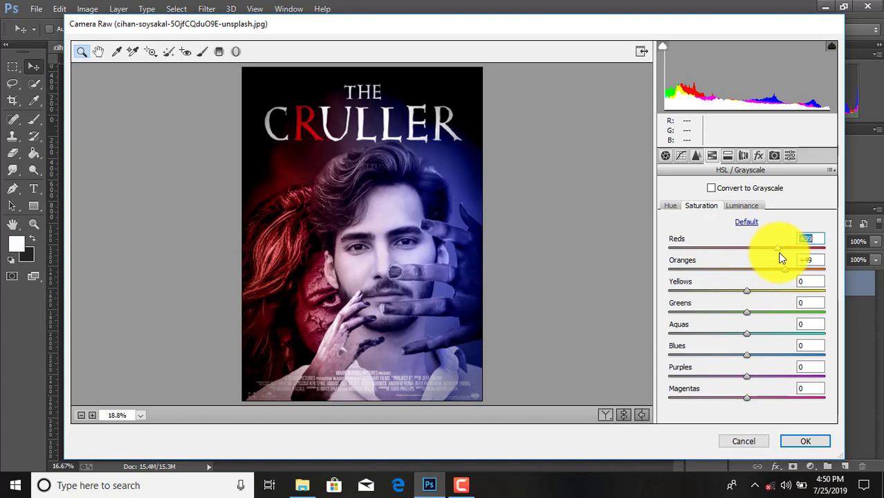
# Shift the Oranges hue to -33 and Reds hue to +17, then apply the Camera Raw filter.
pyautogui.click(672, 206)
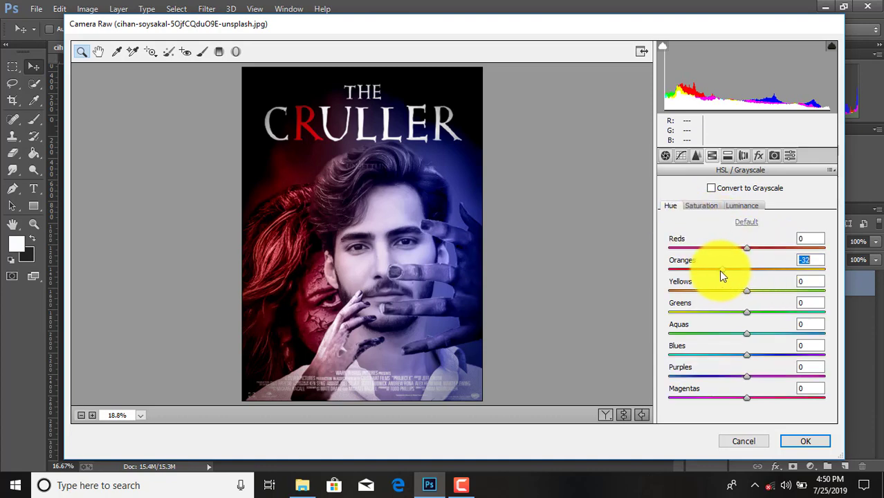
pyautogui.moveTo(720, 276); pyautogui.dragTo(720, 275)
pyautogui.moveTo(747, 248); pyautogui.dragTo(762, 256)
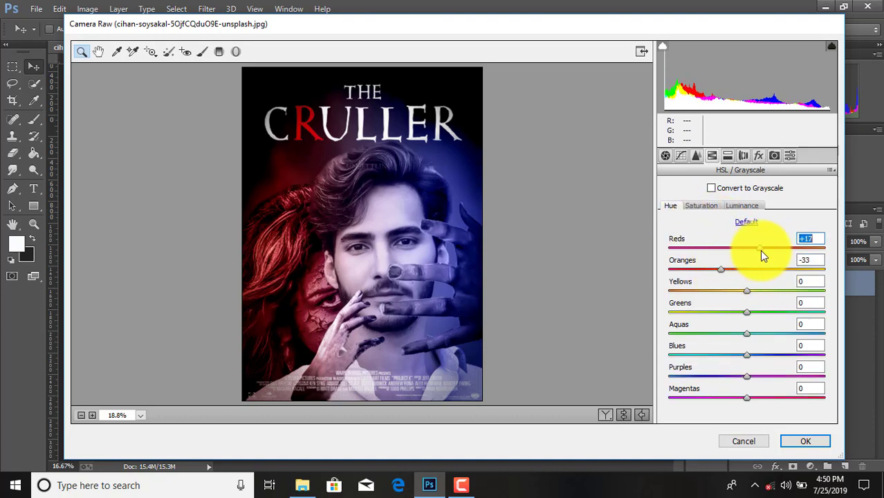
pyautogui.click(801, 438)
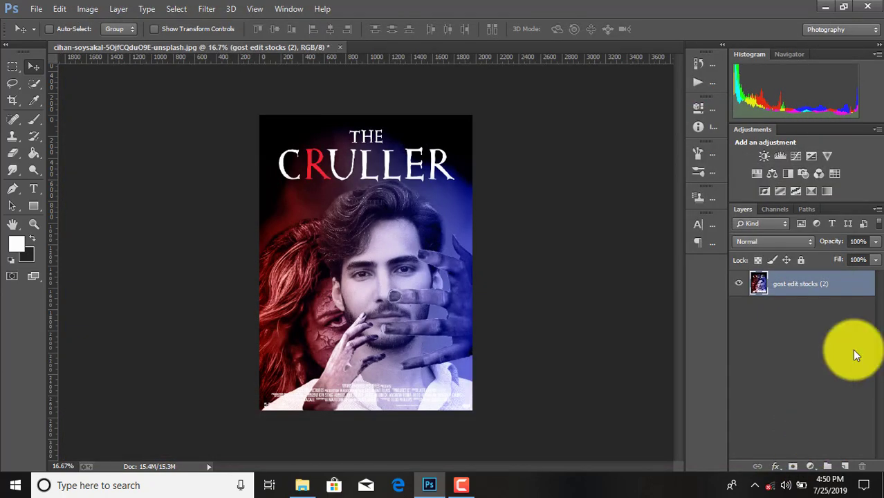
# Use Flatten Image on the merged poster layer to make a single locked Background layer.
pyautogui.rightClick(794, 282)
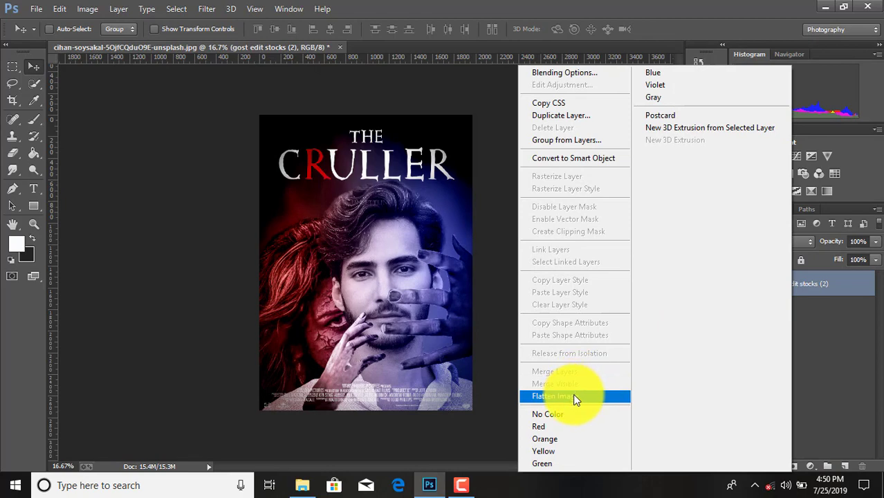
pyautogui.click(574, 395)
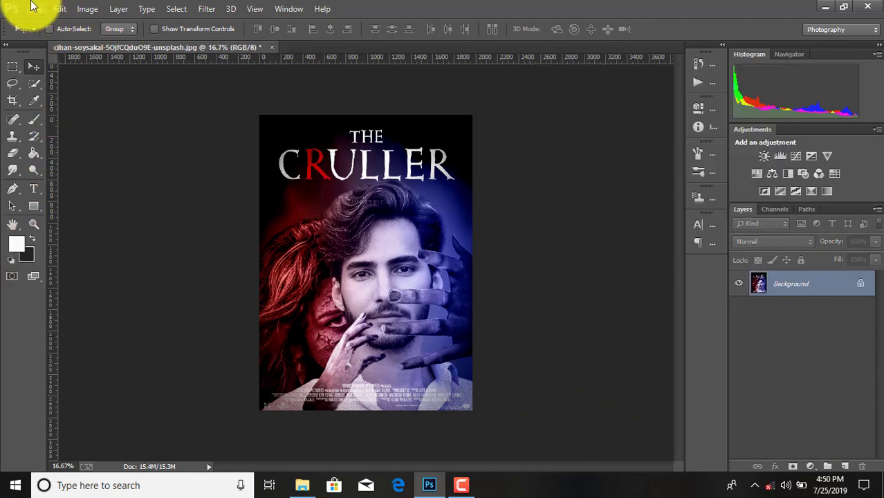